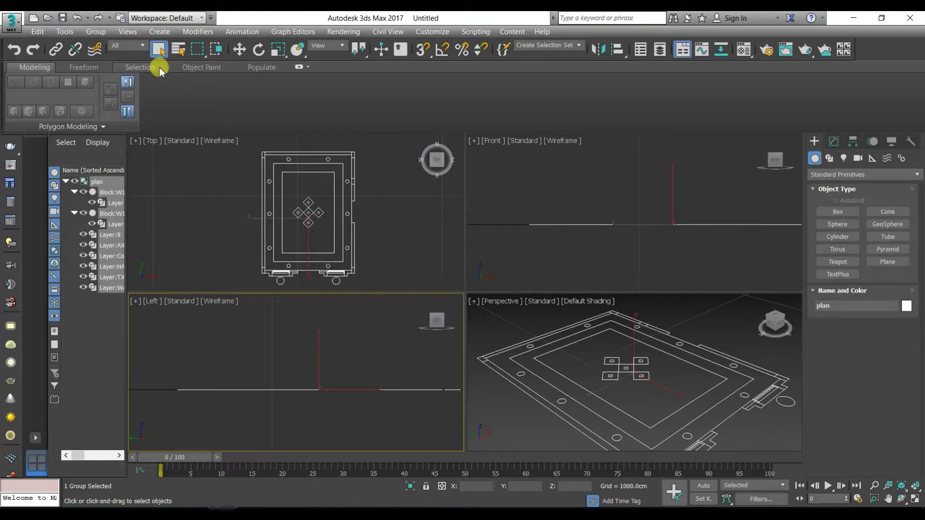
Move the plan group to X 0 and Y 0, then deselect it in a maximised Top view.
type("w")
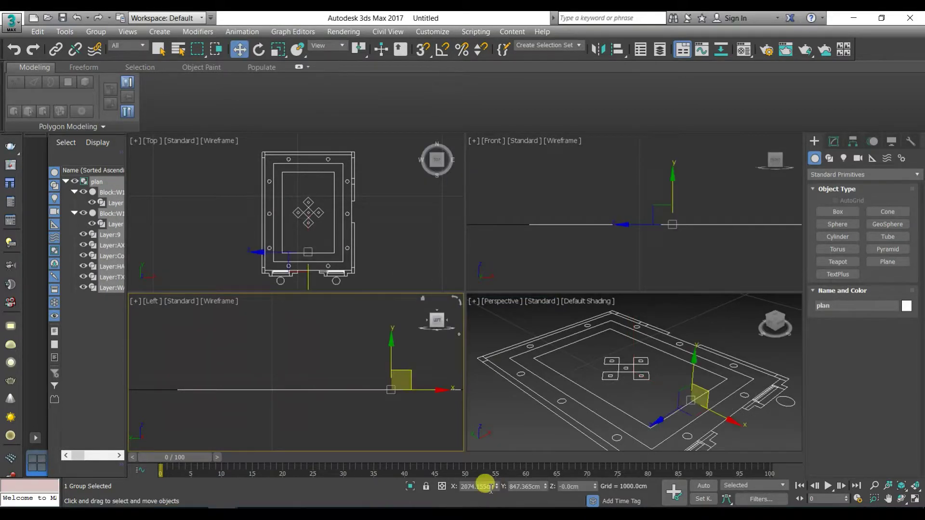
type("0")
key("Tab")
type("0")
key("Return")
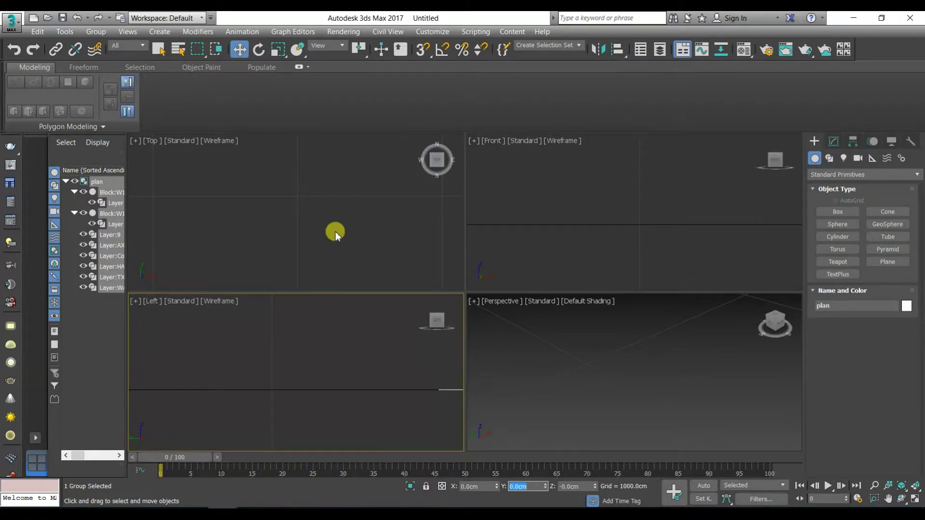
key("alt+w")
scroll(477, 331, "up", 6)
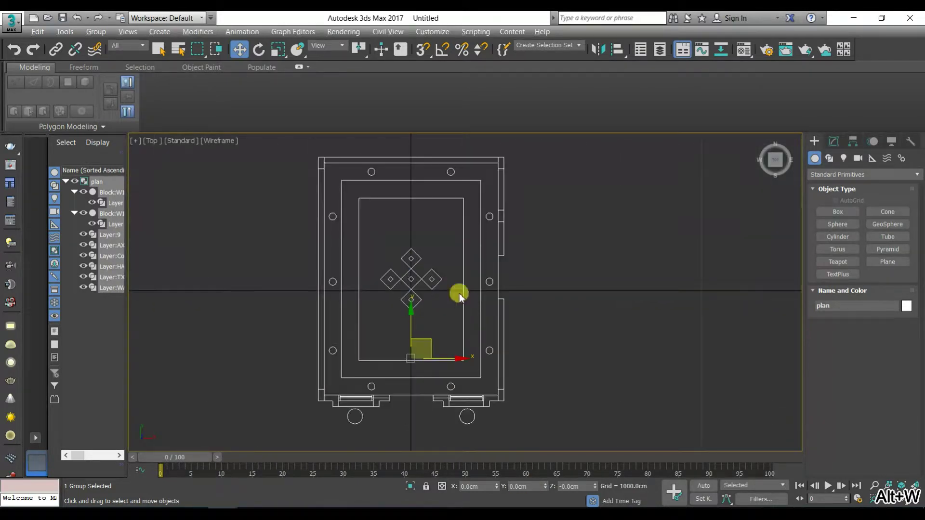
left_click(563, 255)
Trace the lowest large diamond of the plan's central motif as a closed line, snapping to its four corners.
scroll(424, 284, "up", 2)
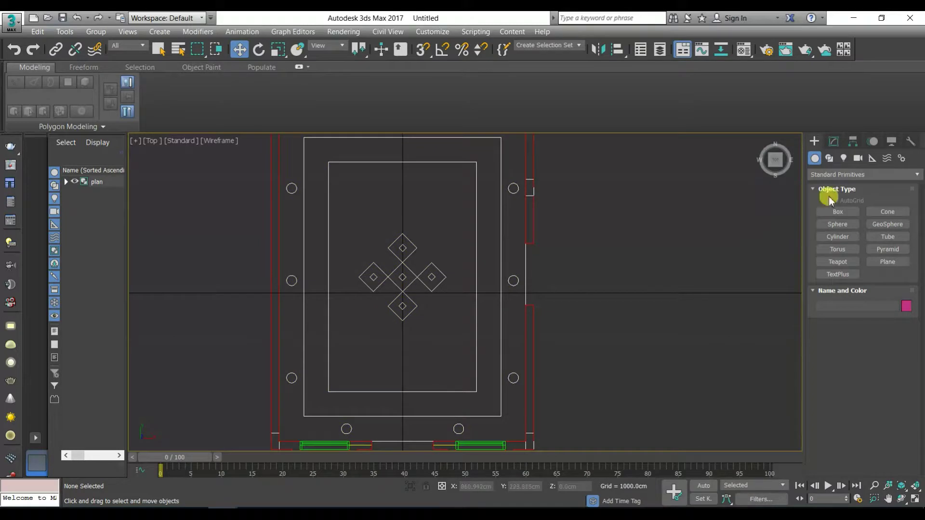
left_click(830, 158)
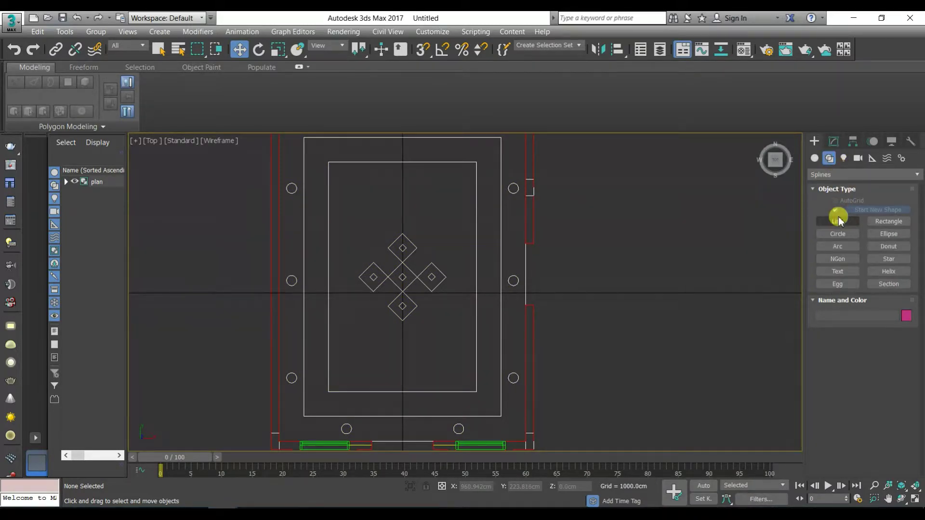
left_click(838, 221)
scroll(414, 308, "up", 3)
key("s")
left_click(390, 283)
left_click(349, 324)
left_click(307, 284)
left_click(348, 243)
left_click(389, 284)
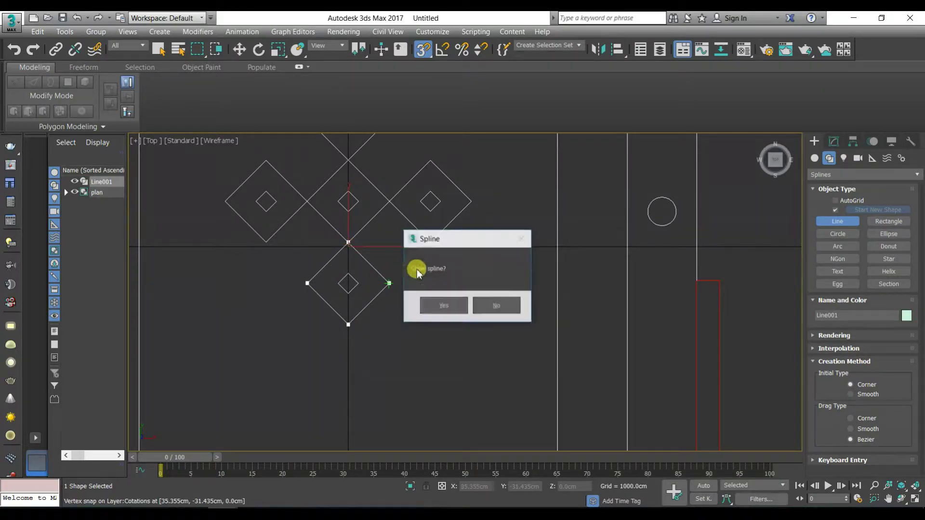
left_click(443, 305)
key("w")
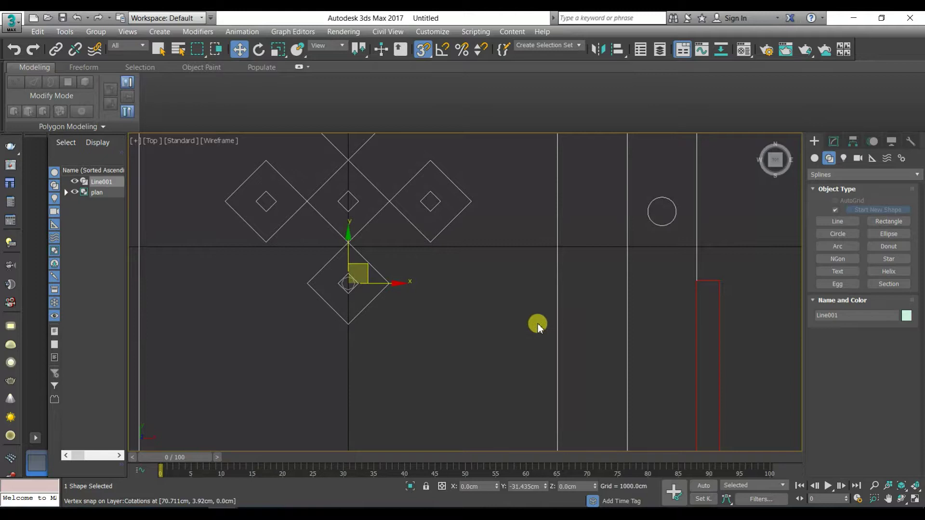
Convert the traced diamond outline to an Editable Poly.
right_click(511, 309)
mouse_move(612, 441)
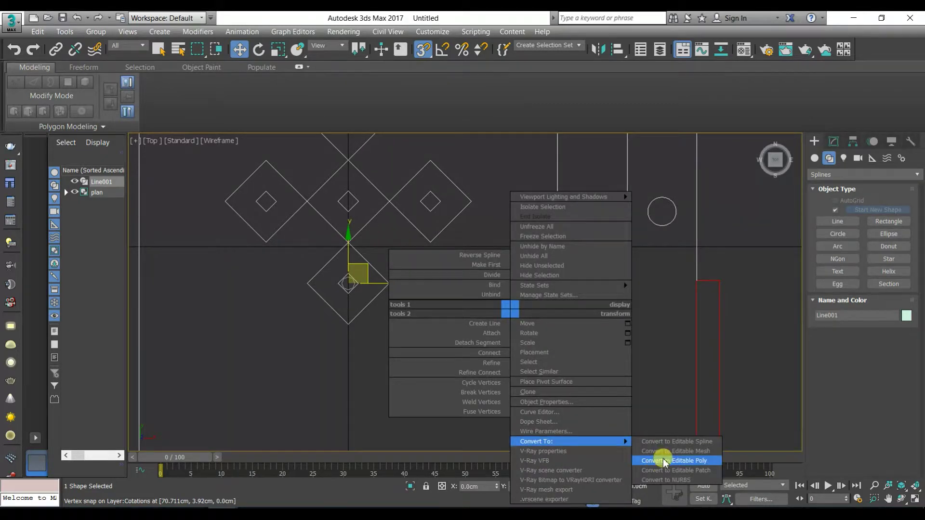
left_click(664, 461)
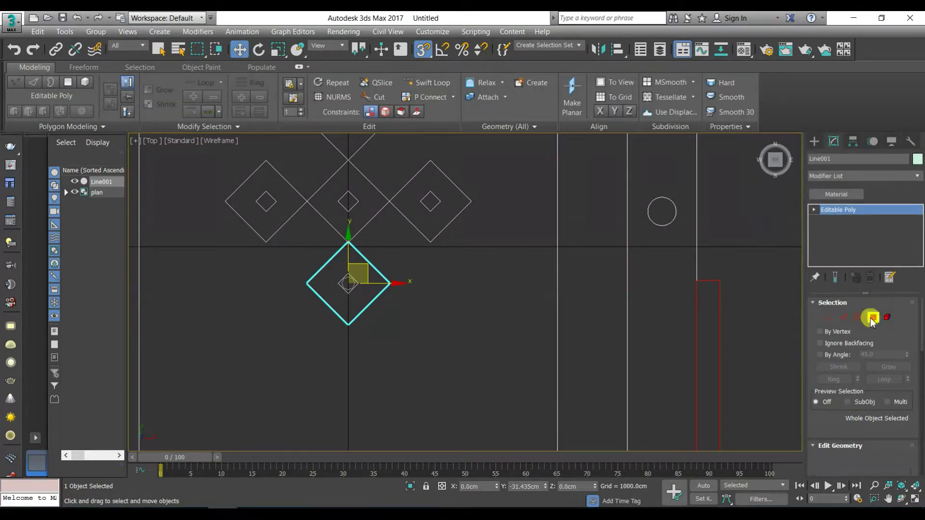
Extrude the diamond's polygon upward by 5 cm and then again by 15 cm.
left_click(873, 317)
left_click(369, 289)
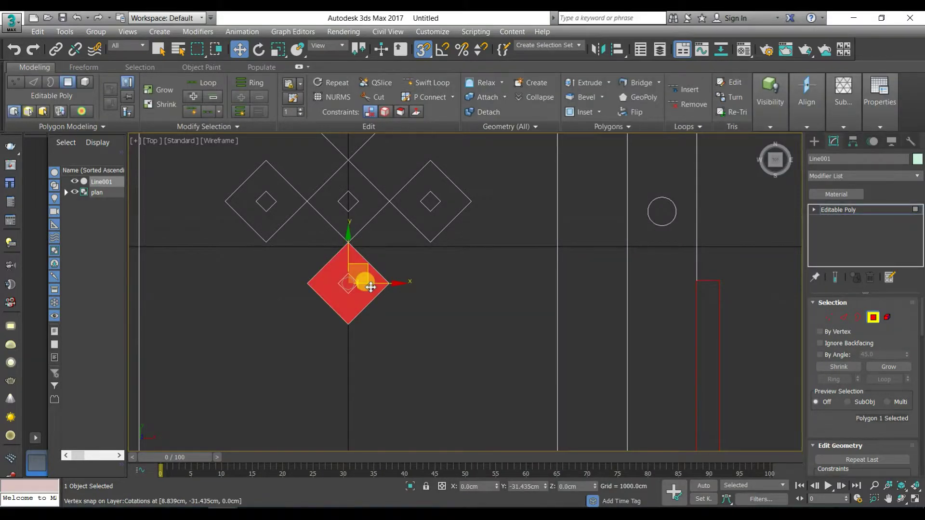
key("F3")
mouse_move(382, 287)
middle_mouse_down("alt")
mouse_move(444, 295)
mouse_move(455, 258)
middle_mouse_up("alt")
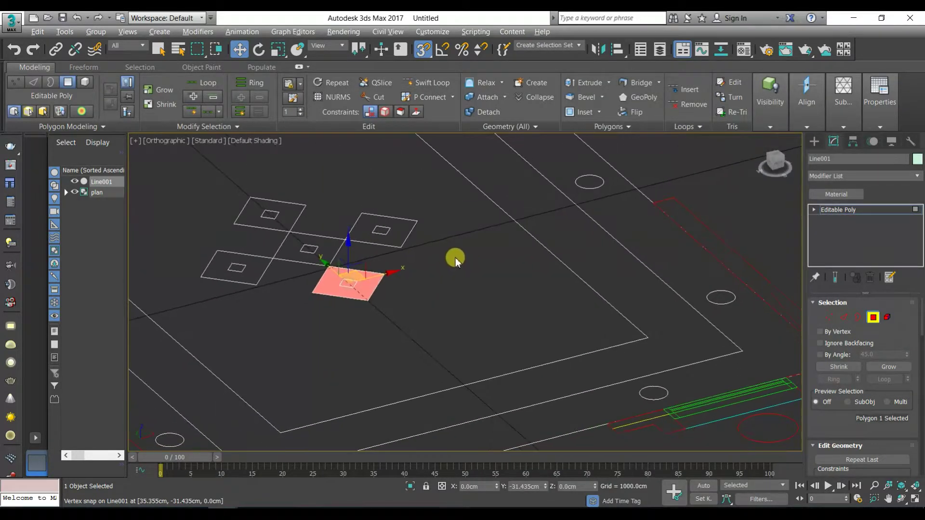
left_click(609, 82)
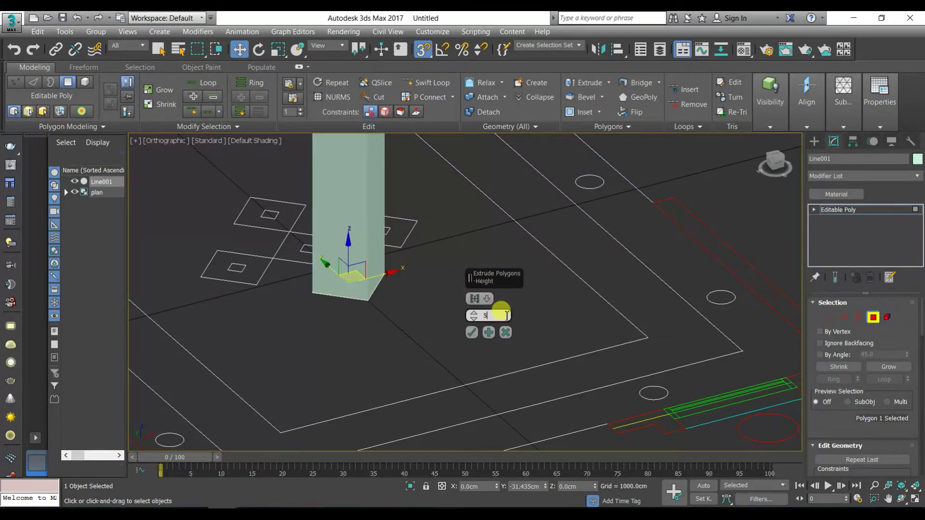
key("Return")
left_click(488, 333)
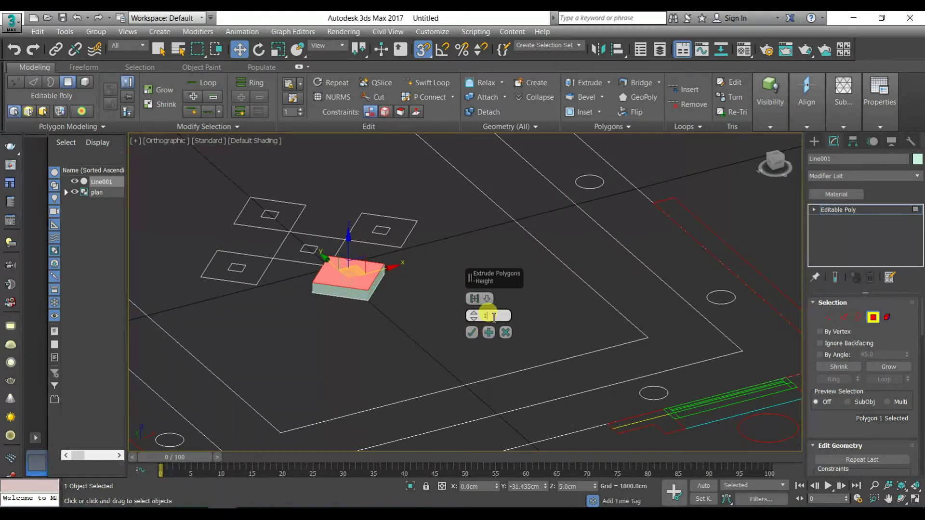
type("15")
key("Return")
left_click(472, 332)
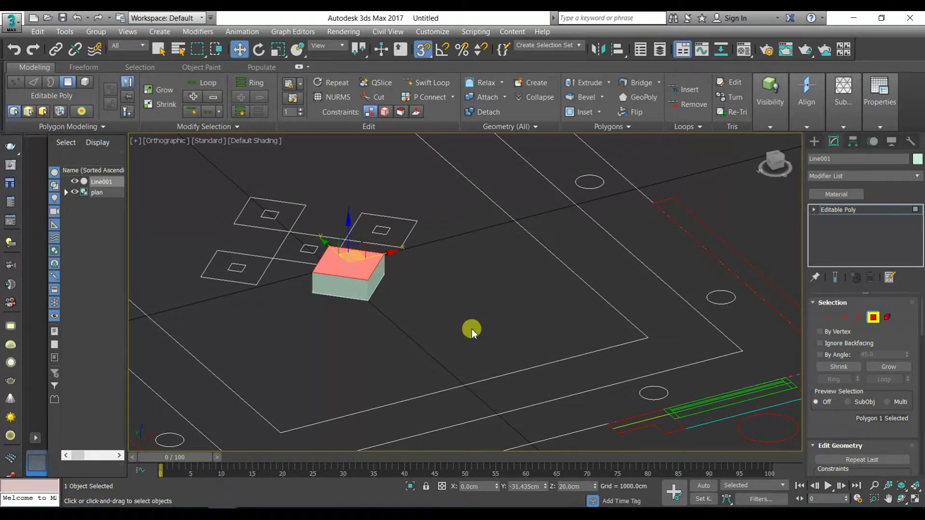
Select the four side polygons of the block's lower band and extrude them inward by -10 cm, using each face's own direction.
key("F3")
key("F3")
key("F4")
scroll(351, 289, "up", 4)
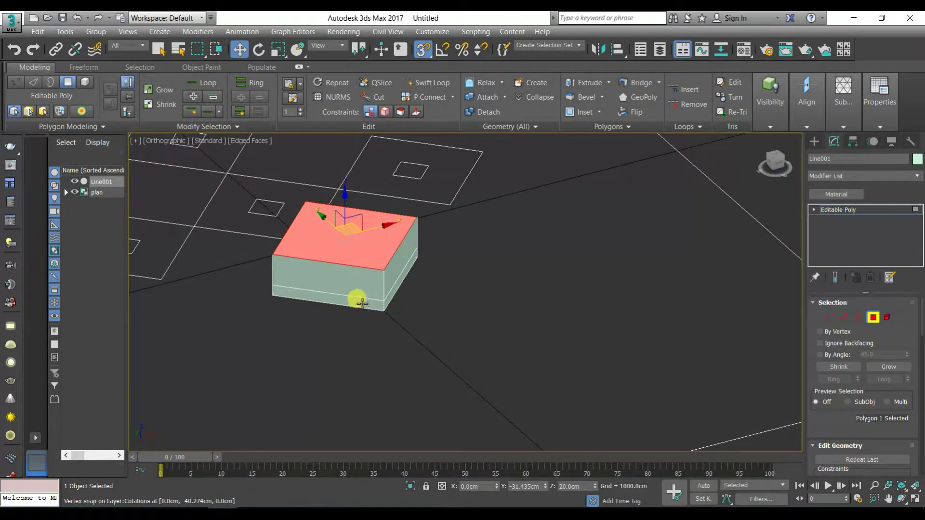
left_click(382, 300)
key("alt+x")
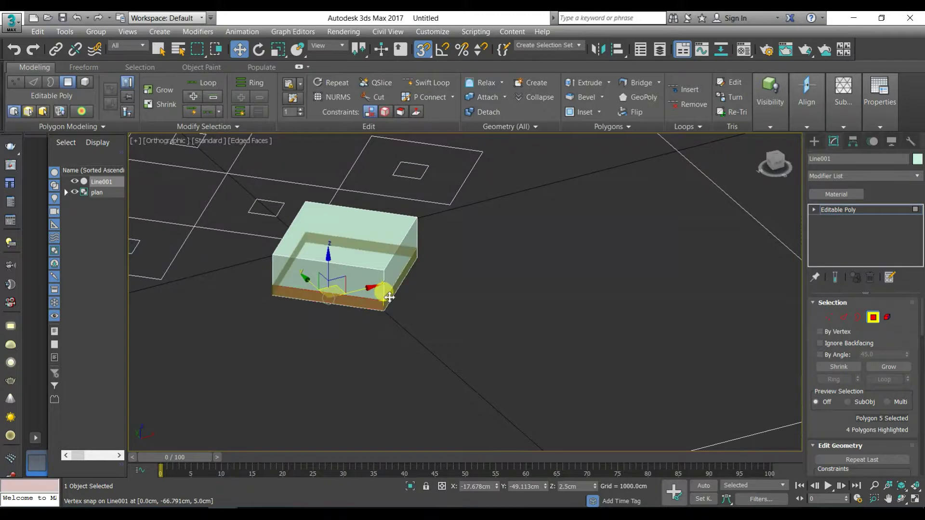
left_click(389, 298, "shift")
key("alt+x")
left_click(608, 82)
left_click(600, 98)
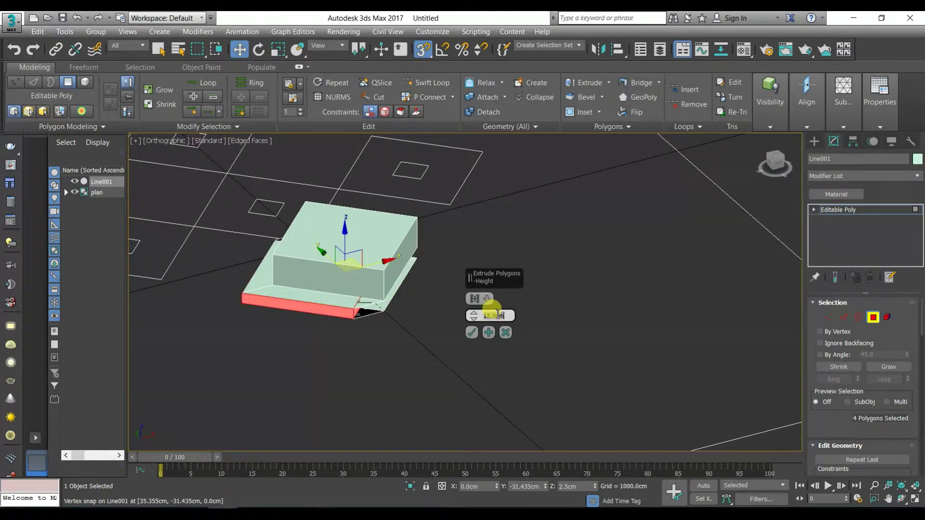
type("-10")
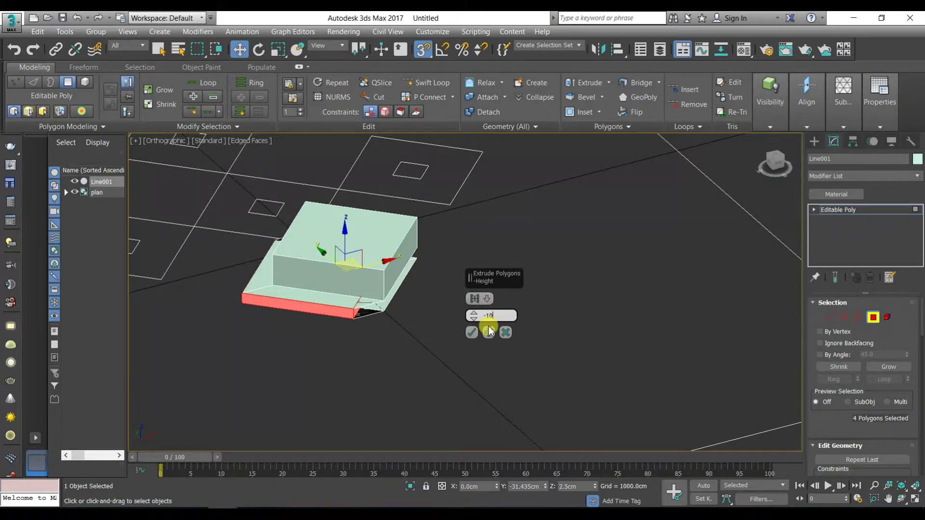
key("Return")
left_click(475, 298)
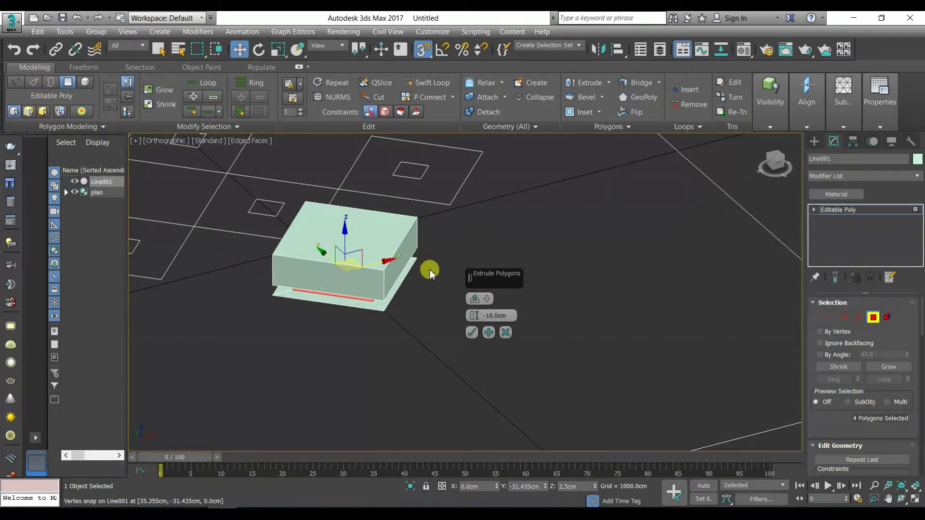
left_click(472, 332)
Select the four bottom flange polygons projecting around the recessed band and delete them.
scroll(359, 306, "up", 5)
left_click_drag(364, 309, 414, 299)
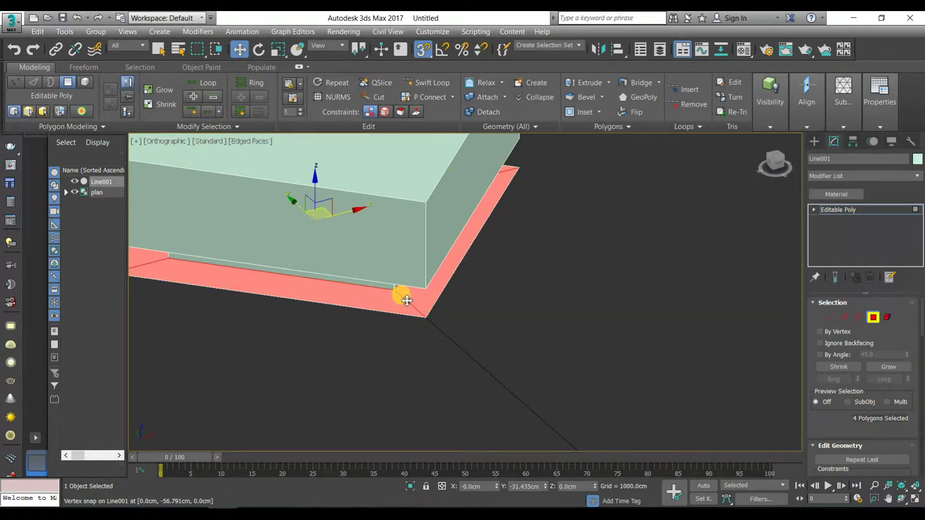
left_click(423, 334)
scroll(424, 344, "down", 5)
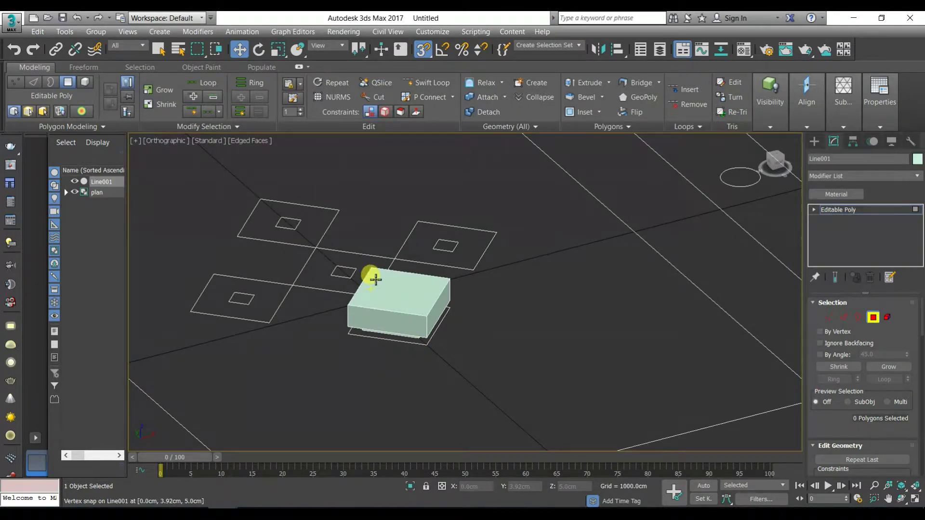
Copy the finished block onto the central and uppermost diamonds in the Top view, snapping corner to corner.
key("t")
scroll(464, 282, "up", 10)
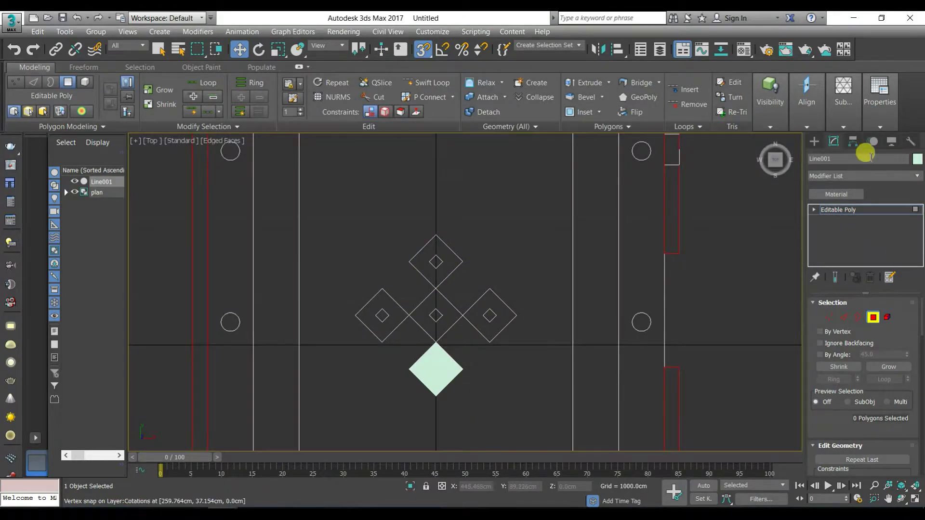
left_click(816, 141)
scroll(432, 345, "up", 5)
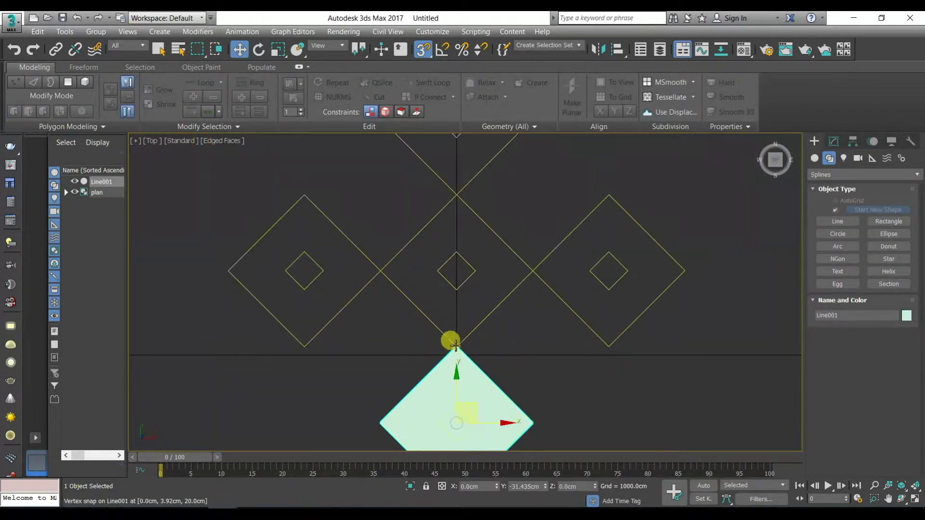
left_click_drag(459, 349, 448, 196, "shift")
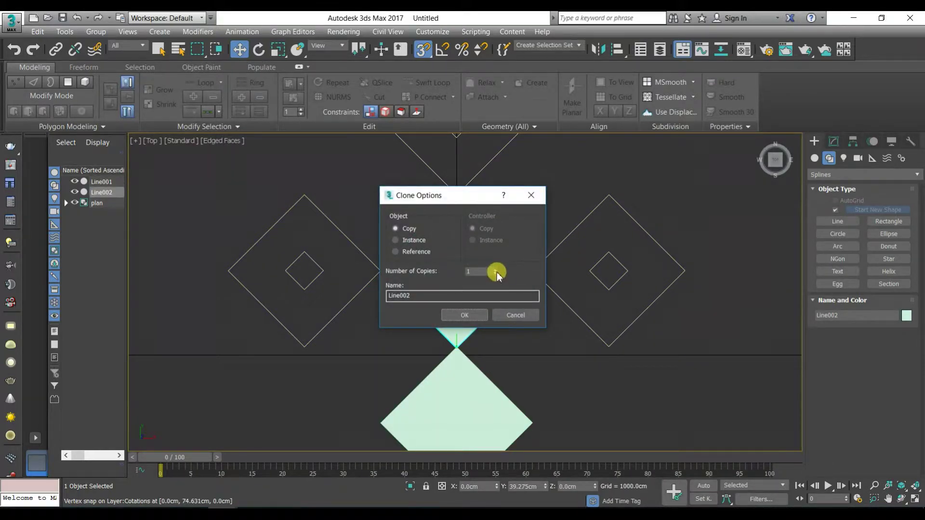
left_click(463, 316)
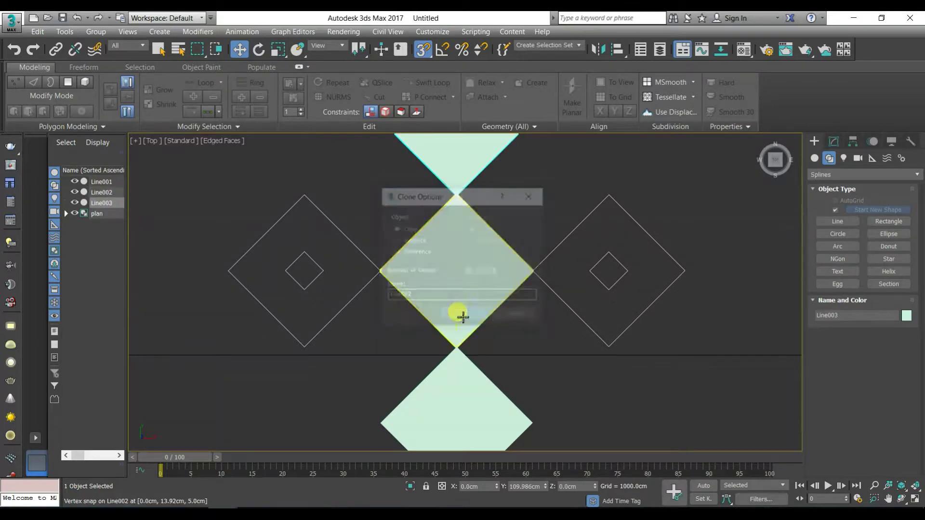
Move the central block onto the right diamond, then copy it back onto the central and left diamonds.
left_click_drag(530, 272, 679, 270)
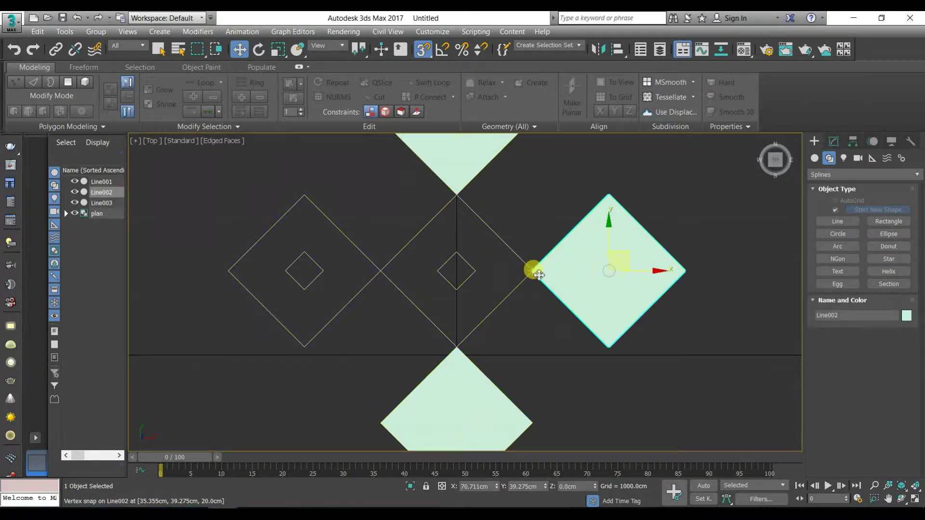
left_click_drag(532, 270, 380, 271, "shift")
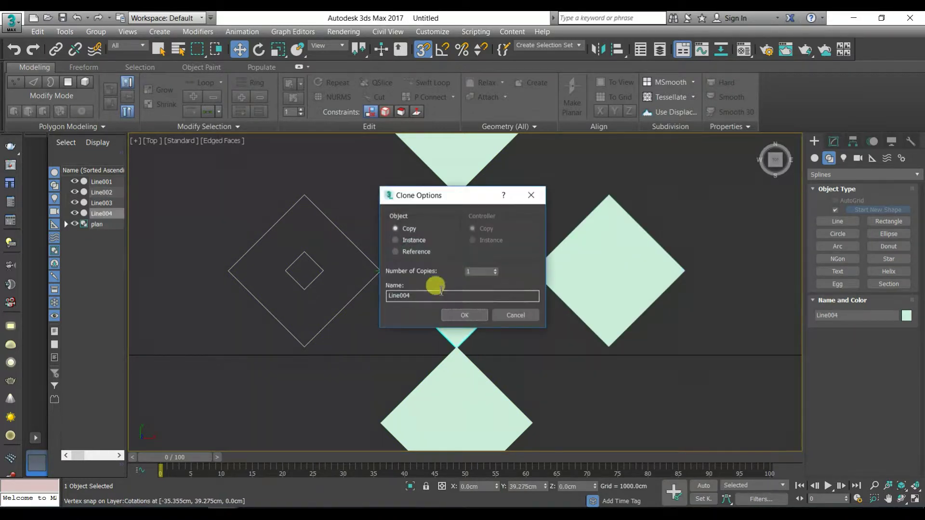
left_click(468, 314)
Attach the other four diamond blocks to the left block so they form one mesh.
left_click(833, 142)
scroll(838, 386, "down", 3)
left_click(834, 446)
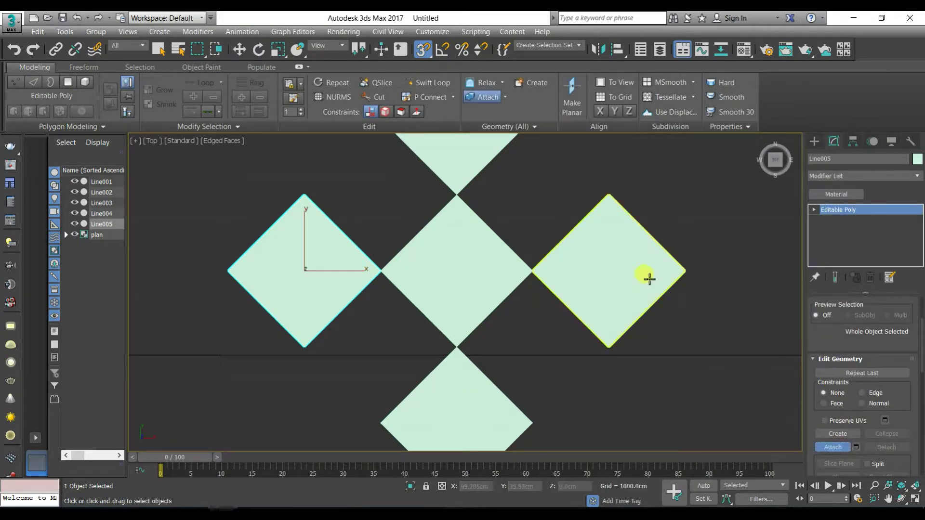
left_click(647, 275)
left_click(462, 231)
left_click(455, 154)
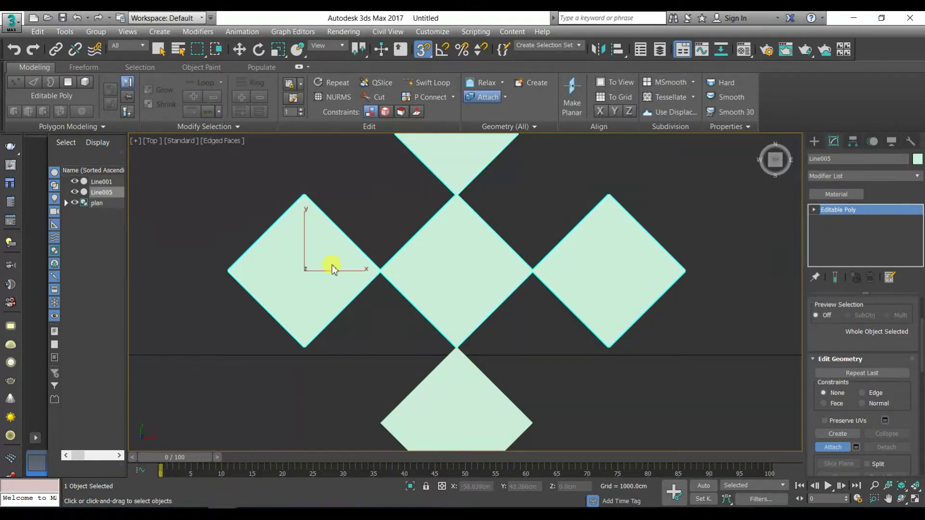
left_click(468, 385)
scroll(481, 281, "down", 5)
middle_click_drag(488, 308, 482, 274)
key("super")
key("super")
scroll(504, 284, "up", 3)
scroll(502, 241, "down", 6)
key("w")
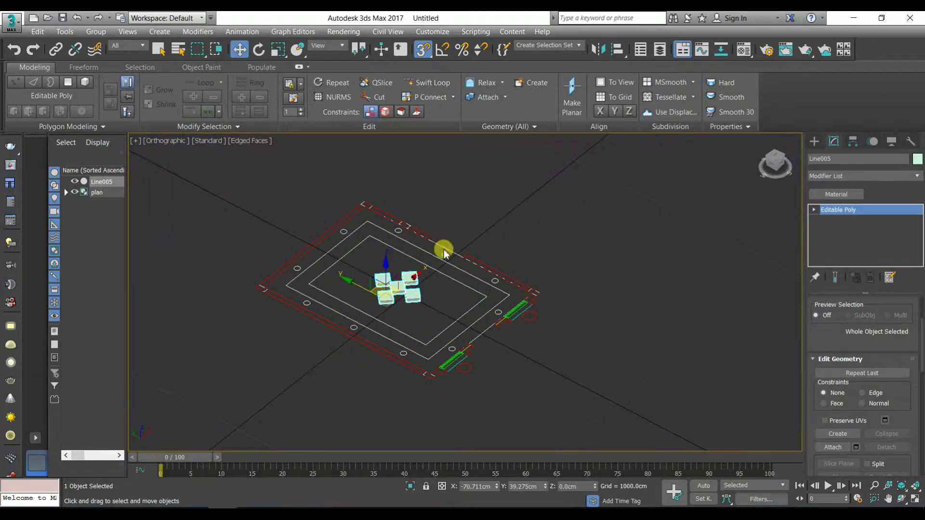
Hide the combined diamond block mesh in the Top view.
key("t")
key("z")
right_click(409, 271)
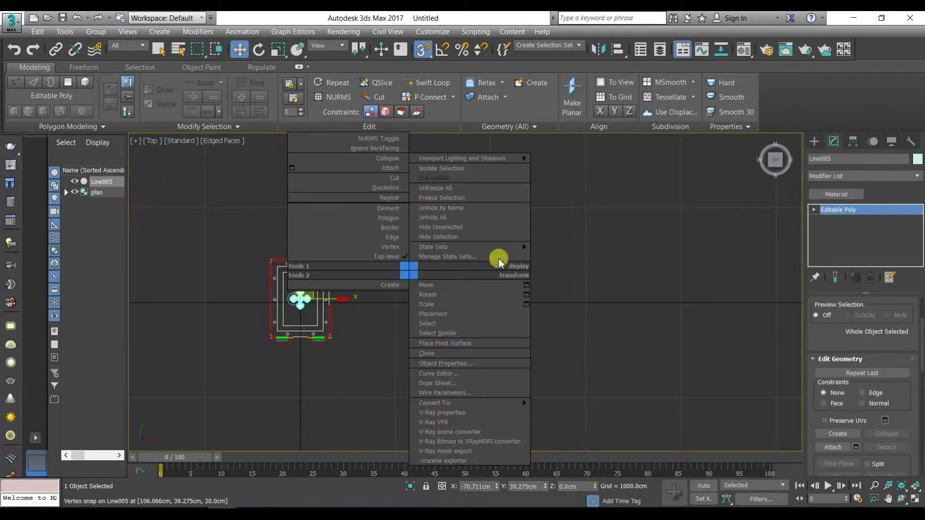
left_click(489, 237)
Create a 560 × 360 cm plane snapped to the plan's innermost rectangle and set its length segments to 32.
scroll(300, 322, "up", 5)
middle_click_drag(300, 319, 477, 361)
left_click(814, 142)
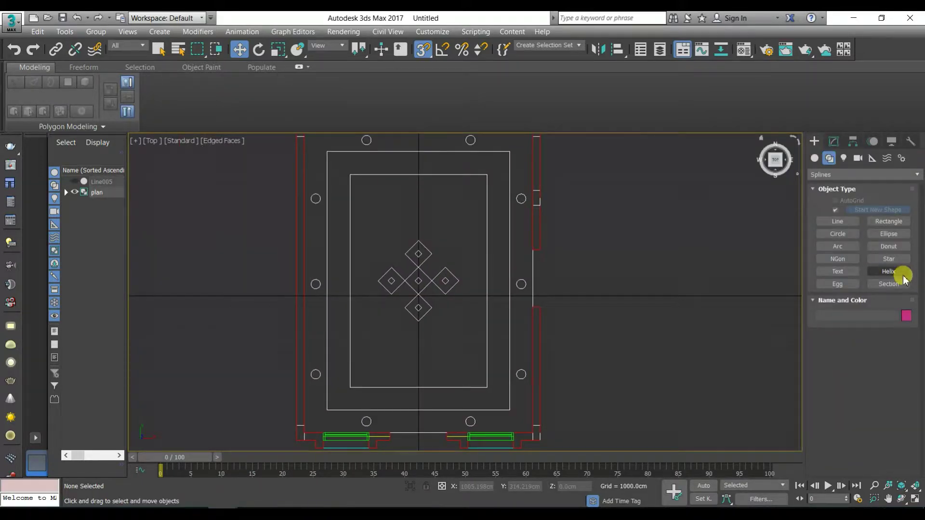
left_click(814, 159)
left_click(888, 263)
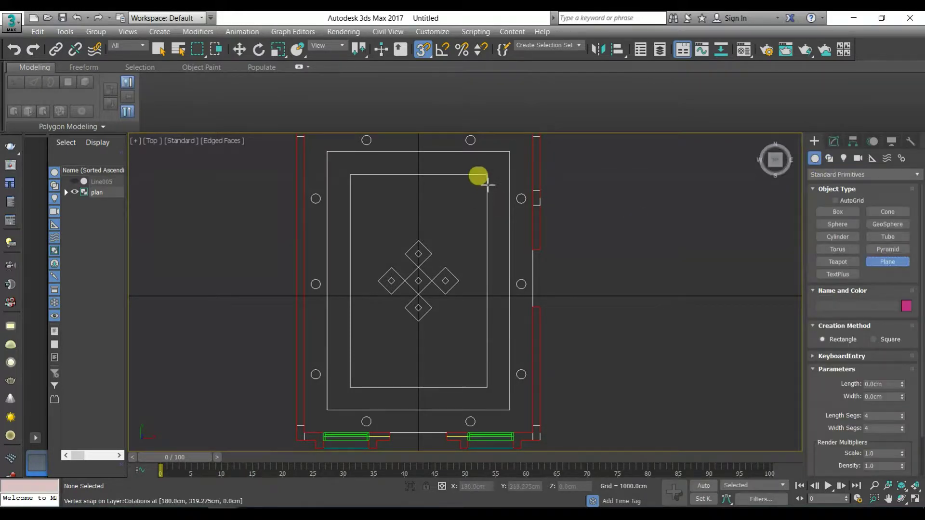
left_click_drag(486, 175, 351, 388)
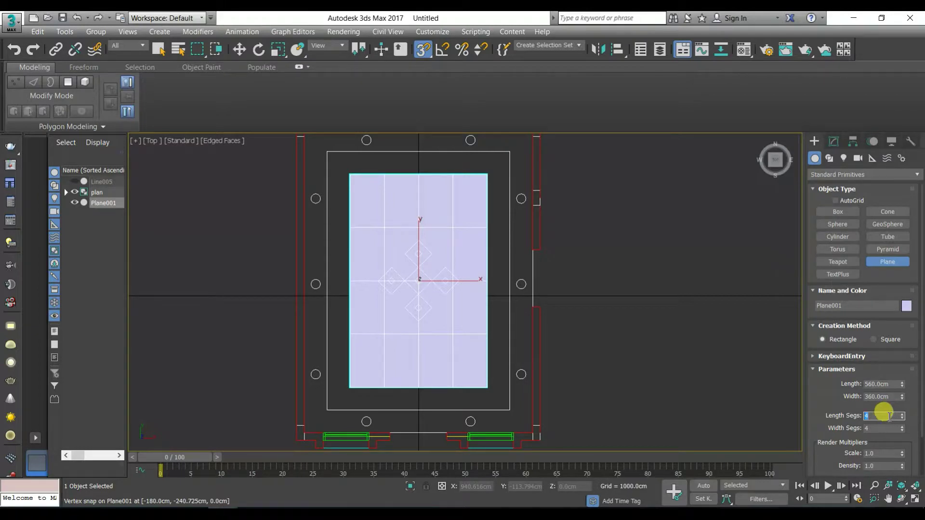
key("Return")
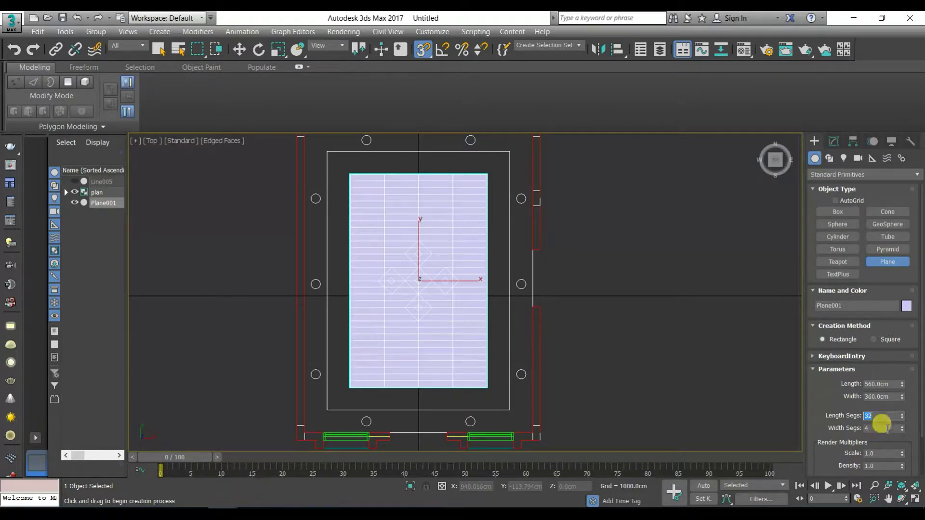
Set the plane's length segments to 30 and its width segments to 20.
type("20")
key("Return")
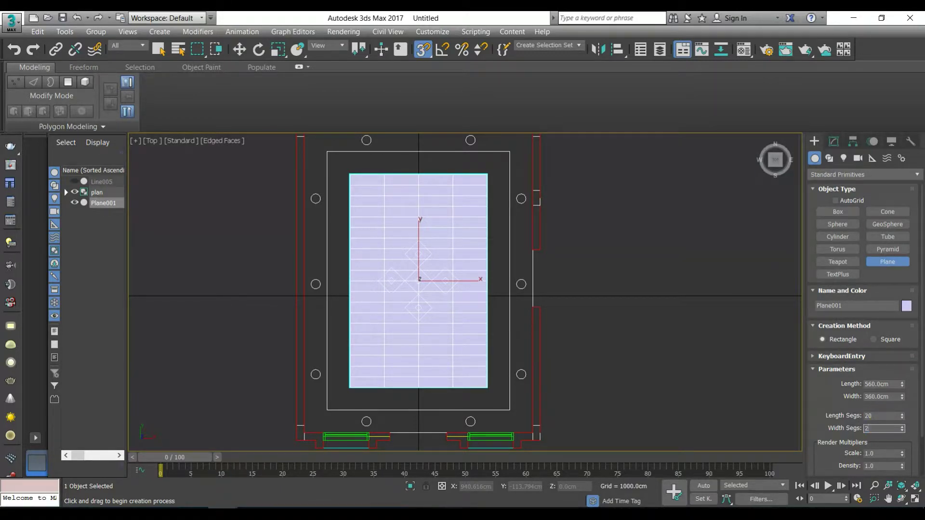
key("Return")
type("30")
key("Return")
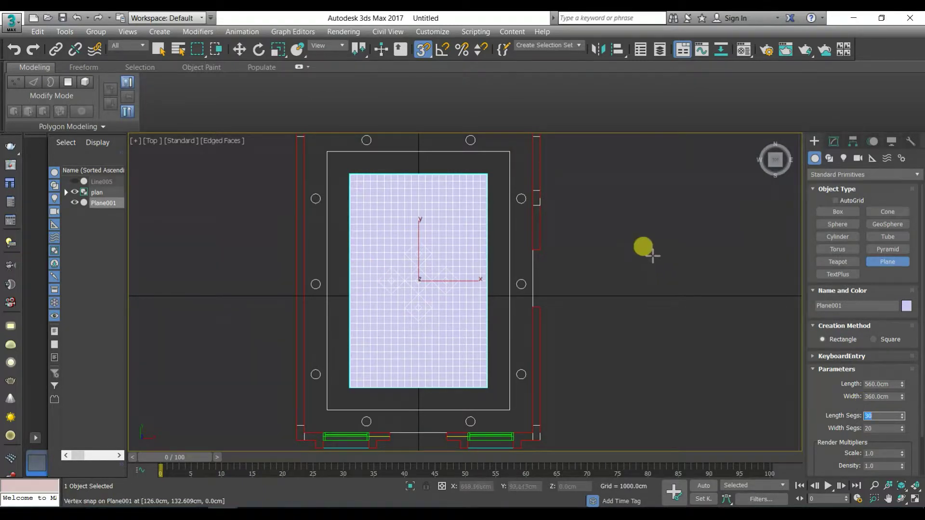
Finish creating the plane and convert it to an Editable Poly.
right_click(643, 227)
right_click(643, 226)
mouse_move(719, 348)
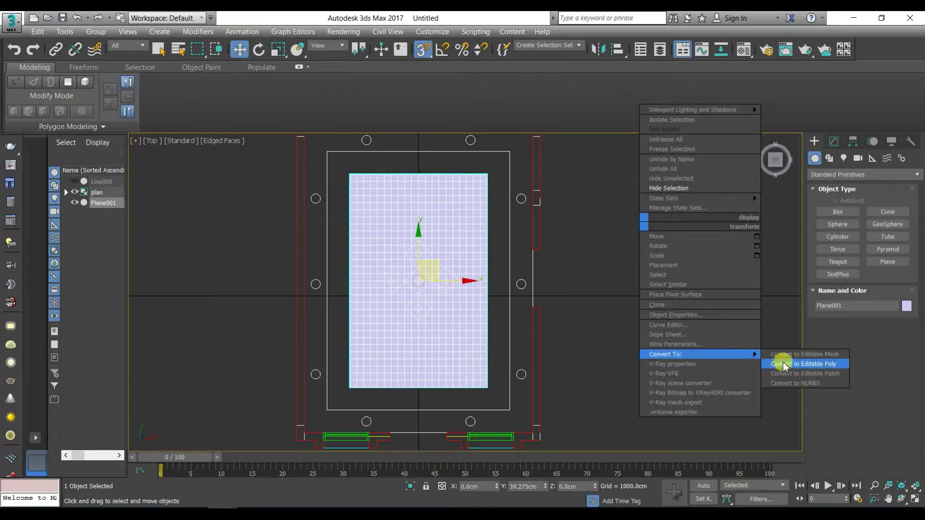
left_click(789, 366)
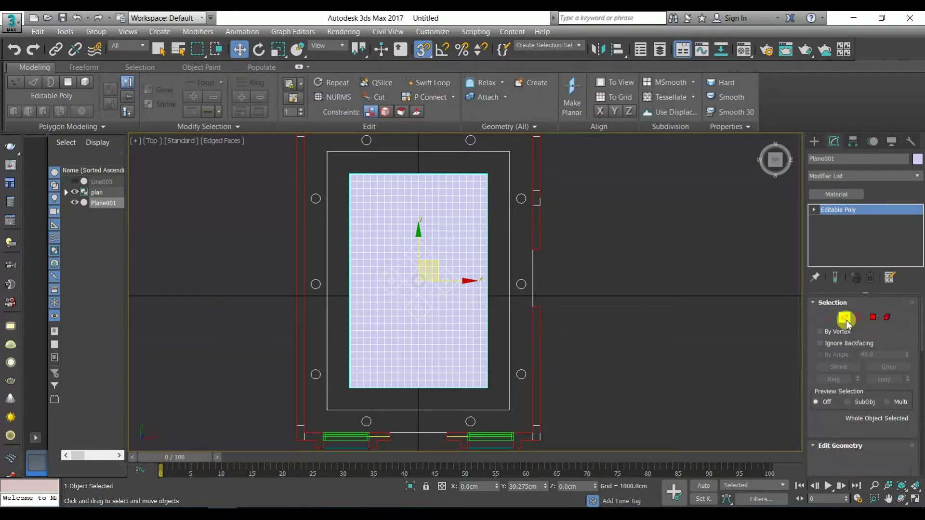
Select an edge of the plane and generate a procedural diagonal-grid topology across the whole surface.
left_click(844, 317)
left_click(438, 249)
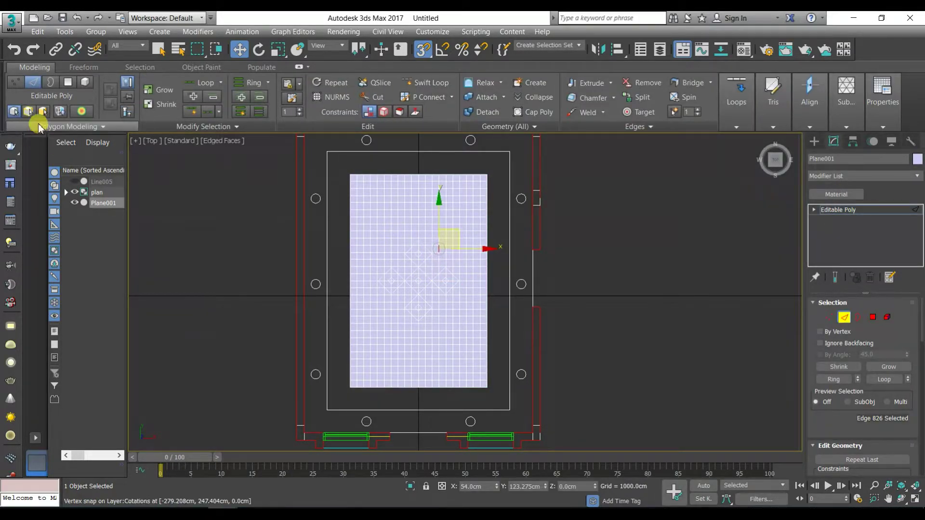
left_click(69, 127)
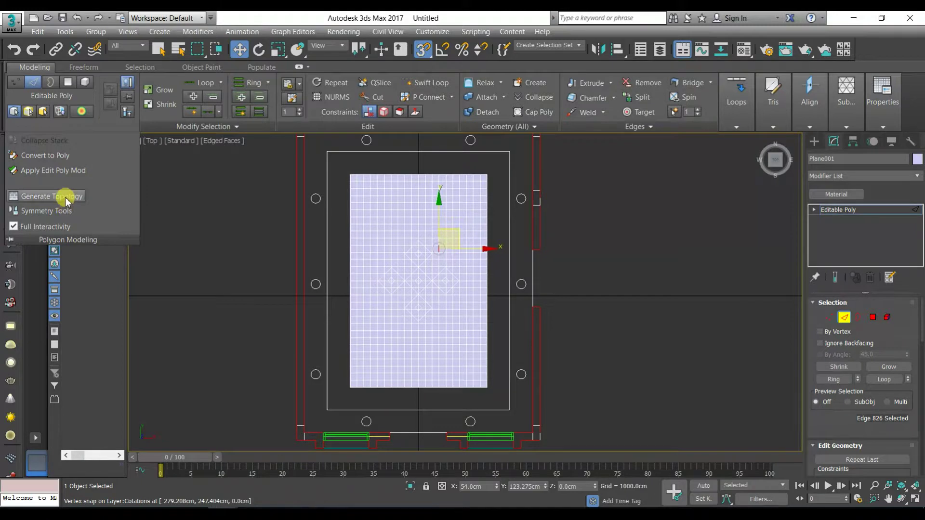
left_click(65, 197)
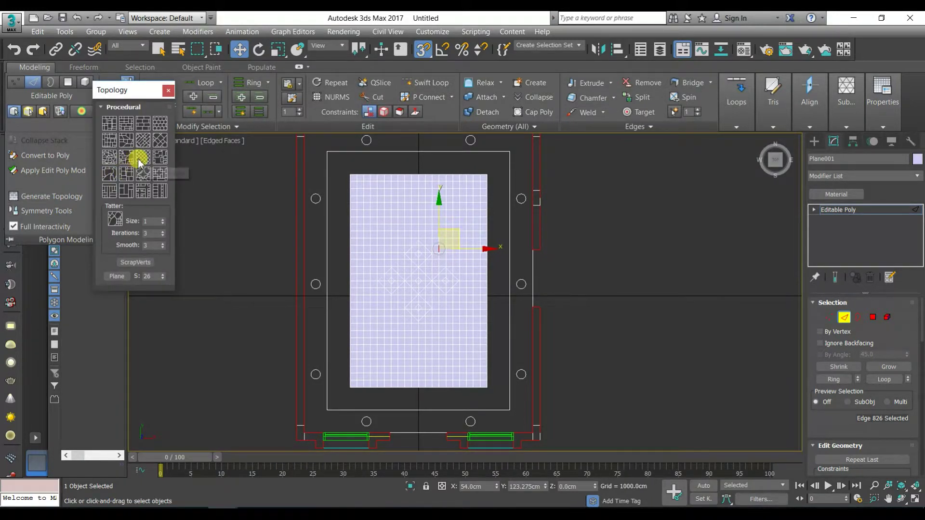
left_click(137, 160)
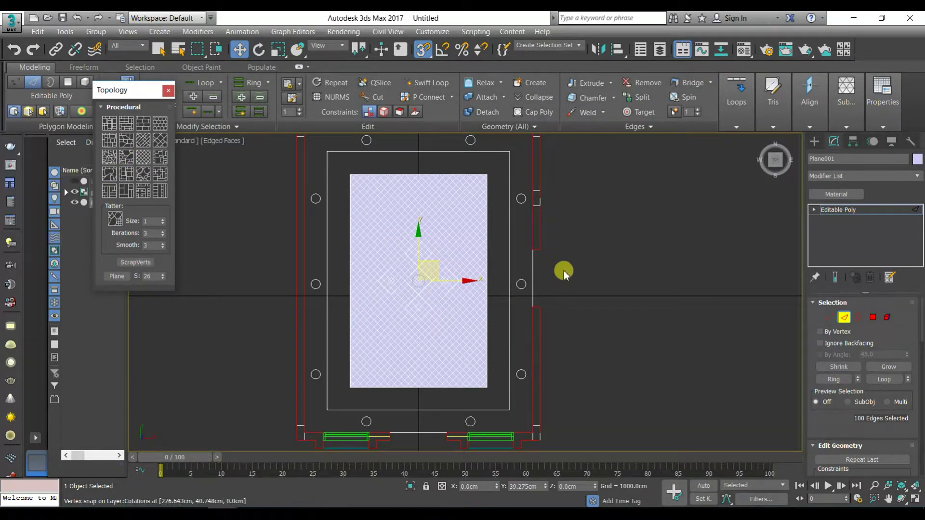
Select all of the plane's polygons and inset them as a group by 2 cm.
key("ctrl+a")
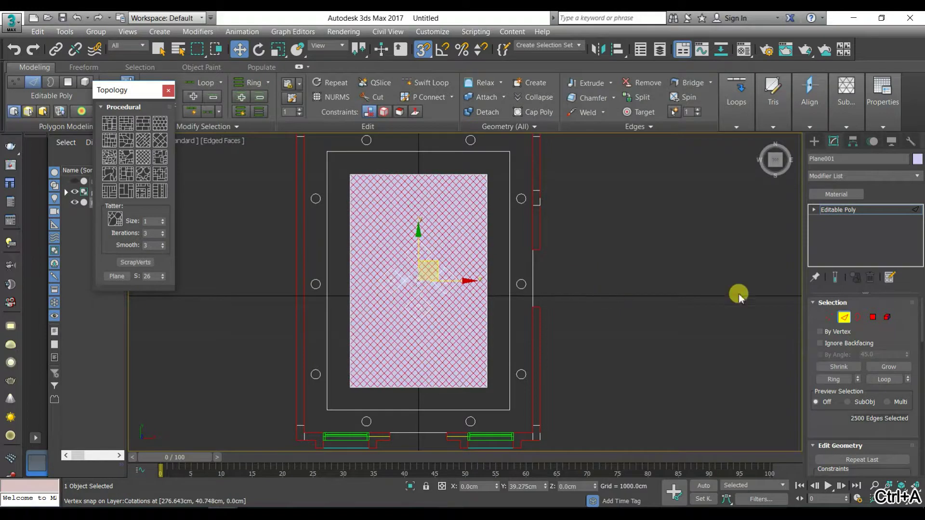
left_click(873, 317)
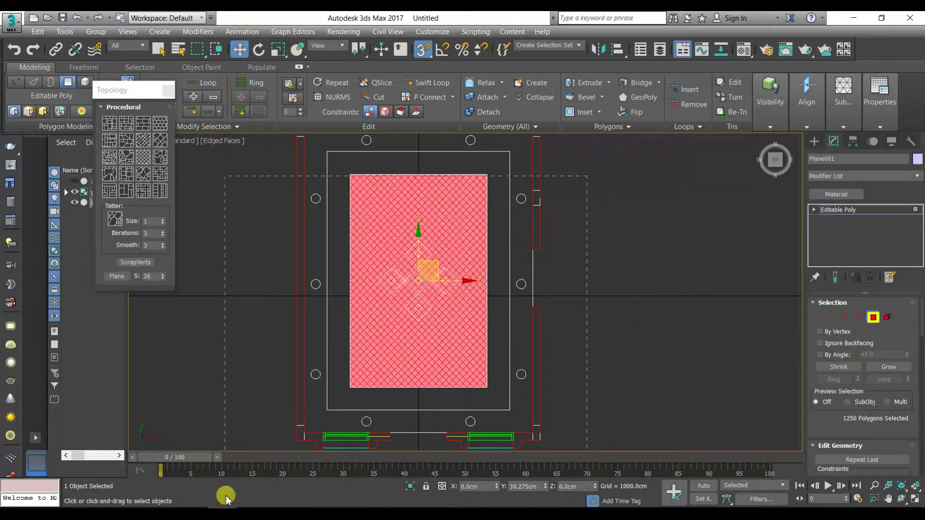
left_click_drag(921, 348, 916, 426)
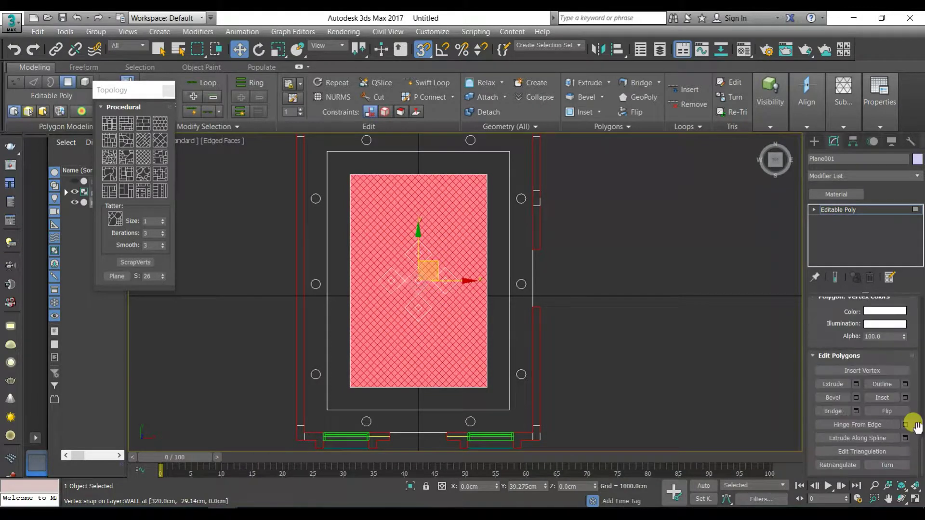
left_click(905, 399)
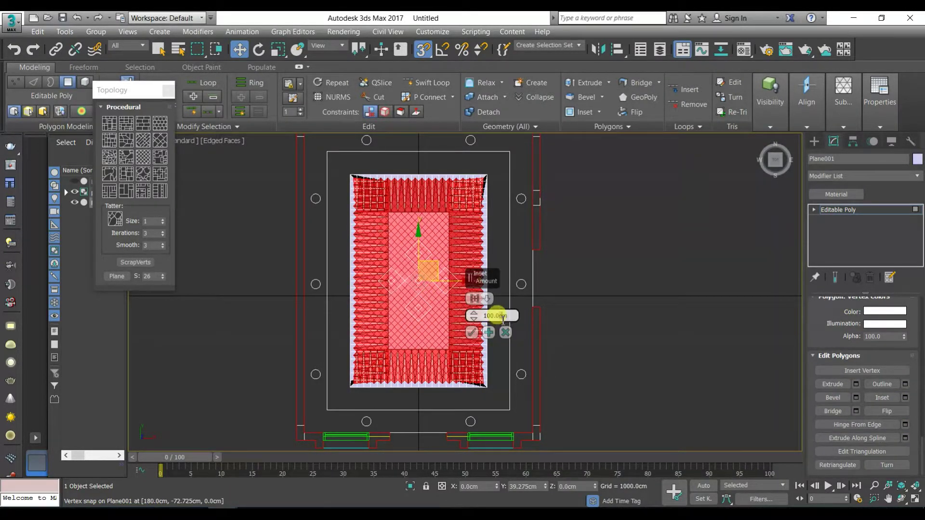
key("Return")
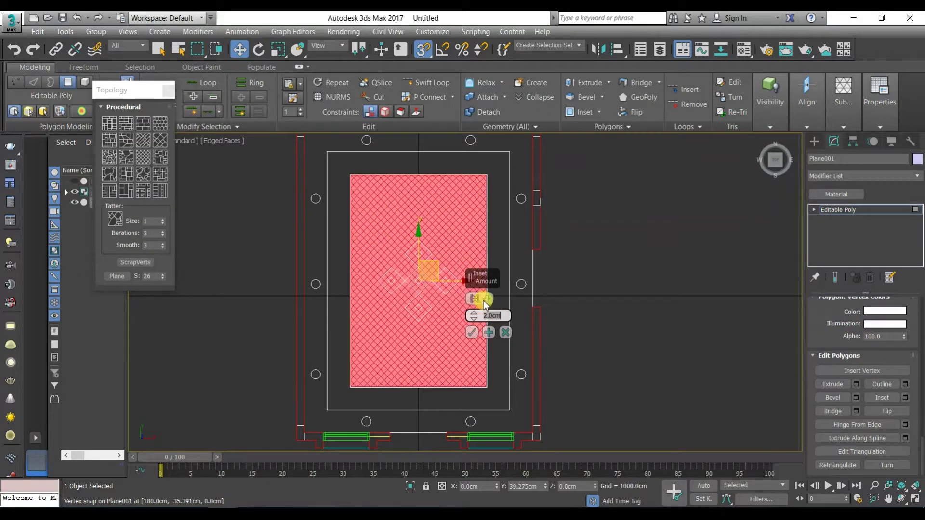
left_click(473, 299)
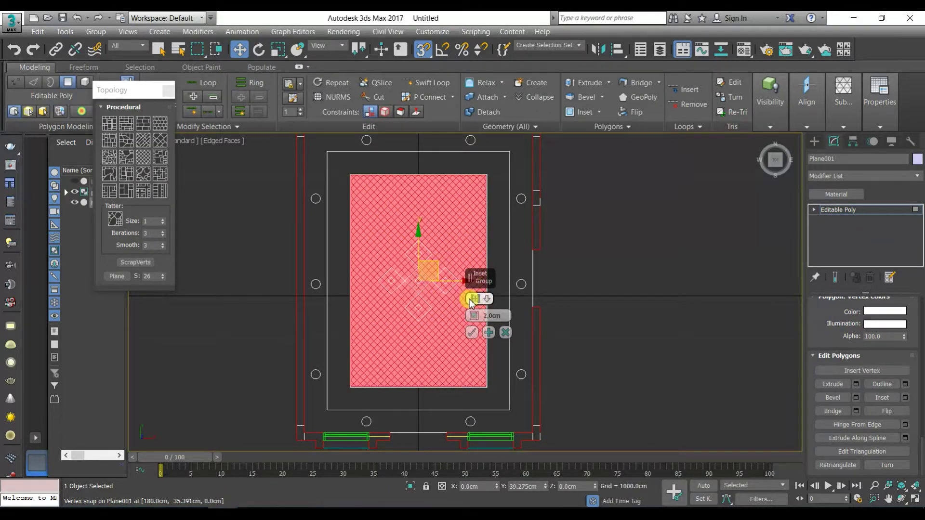
left_click(472, 332)
left_click(475, 336)
Start a bevel on the selected polygons with a height of 2 cm and an outline of -2 cm.
middle_click_drag(477, 341, 673, 383, "alt")
left_click(855, 397)
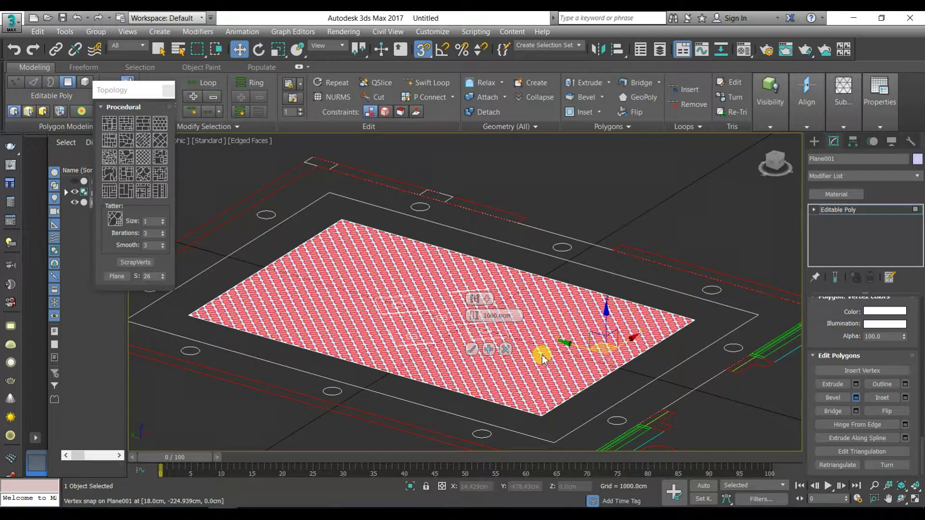
double_click(501, 316)
type("2")
double_click(502, 332)
type("2")
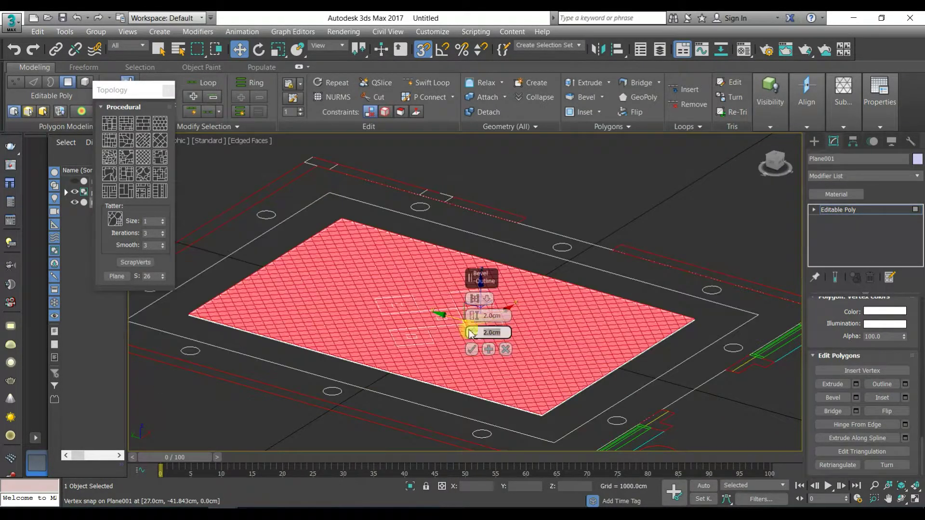
scroll(469, 334, "up", 5)
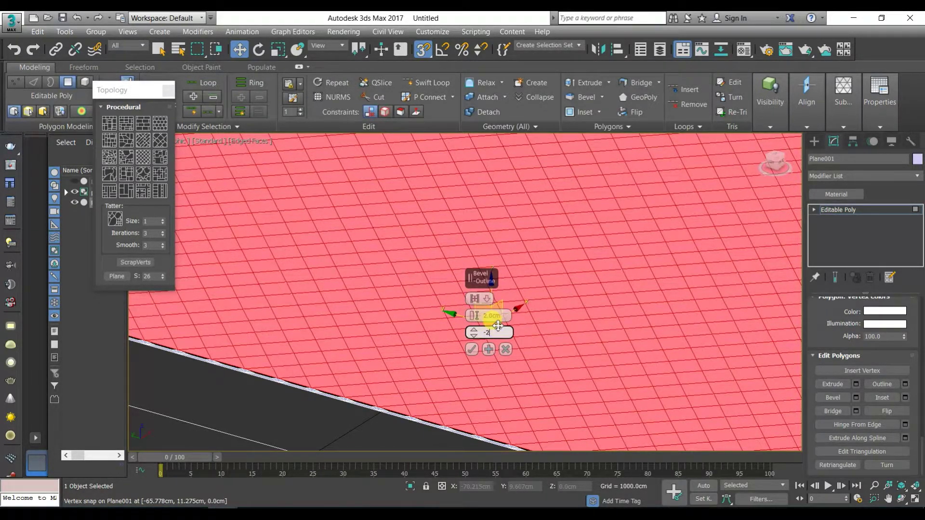
key("Return")
left_click_drag(497, 326, 521, 334)
scroll(429, 362, "down", 5)
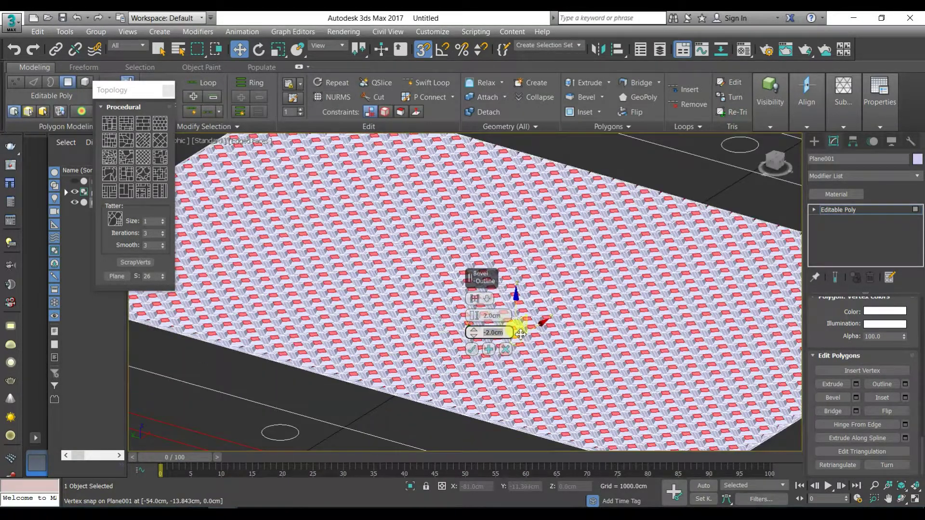
Change the bevel height to -2 cm and apply the bevel to the polygons.
left_click(501, 315)
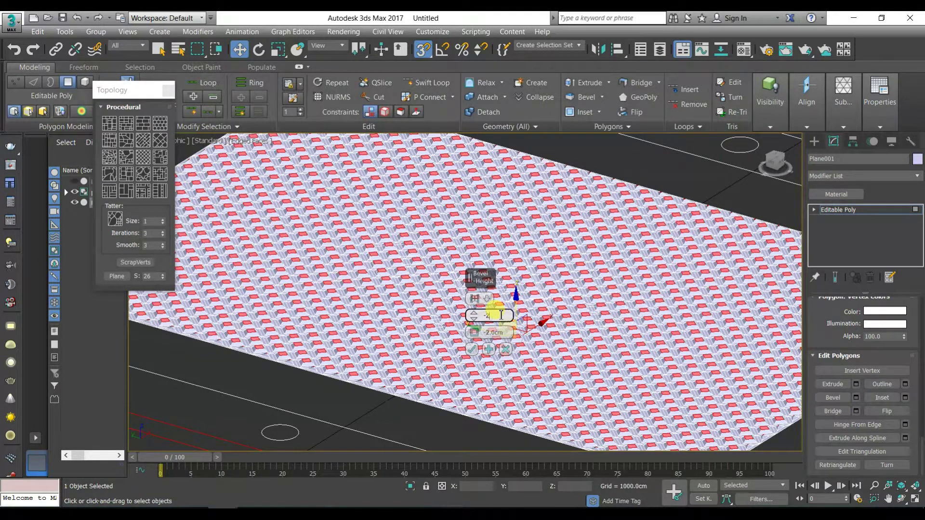
type("-2")
key("Return")
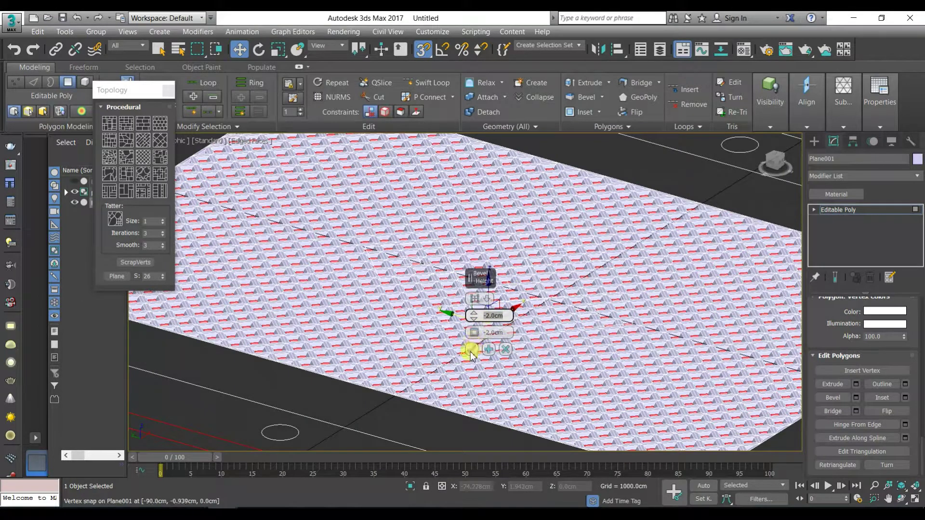
left_click(470, 351)
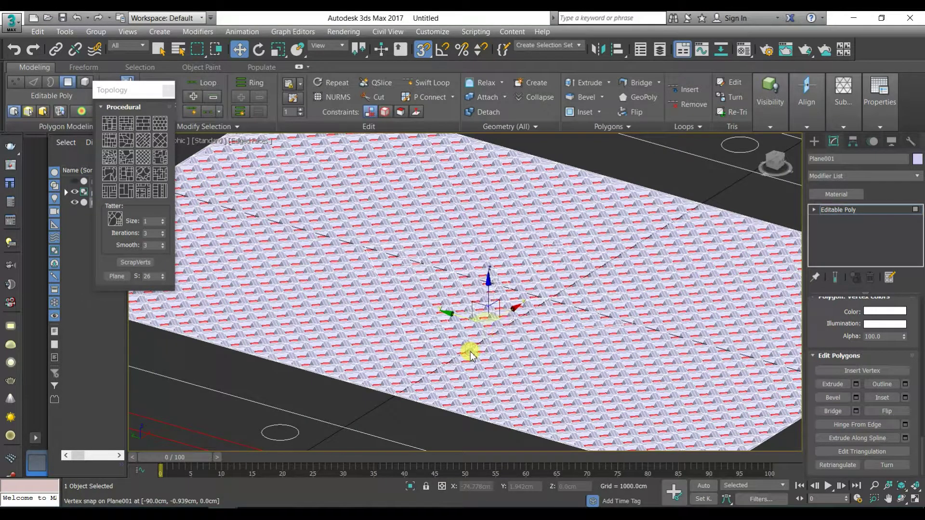
Leave polygon editing and hide the beveled plane in the Top view.
left_click(821, 141)
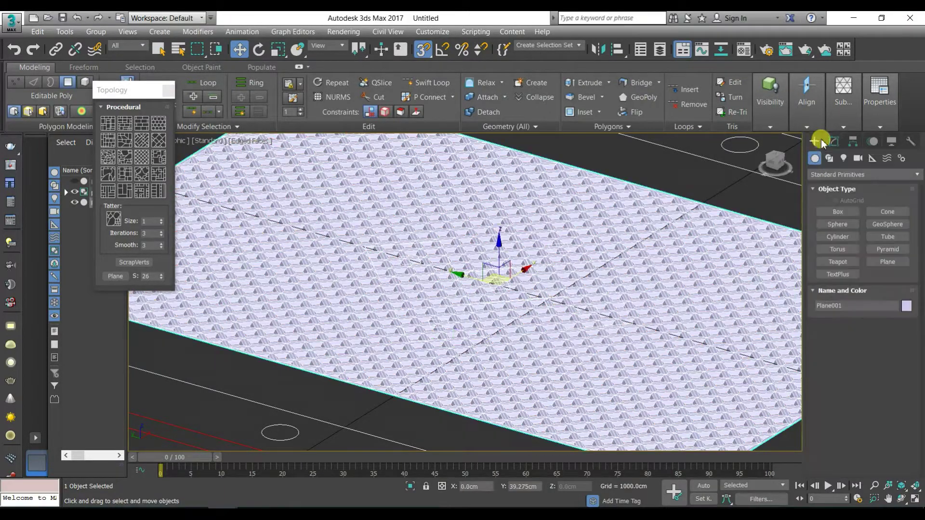
scroll(227, 336, "down", 5)
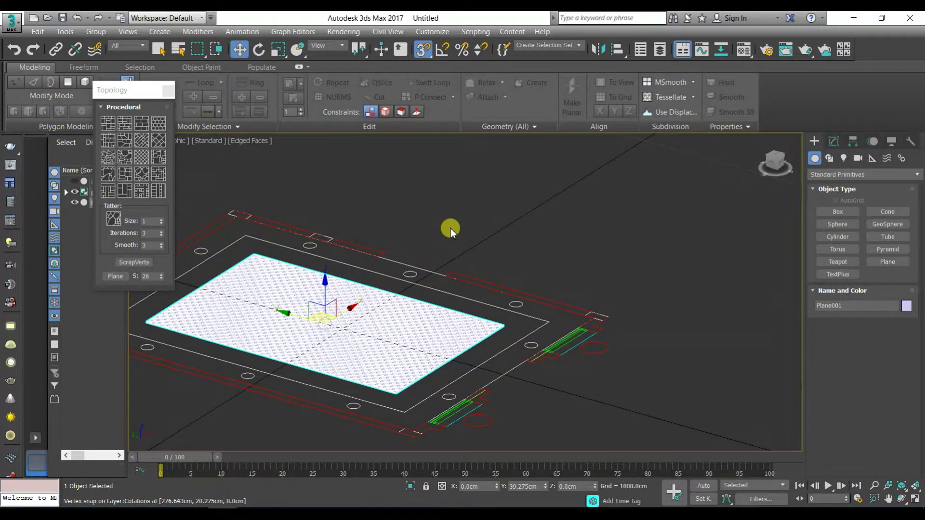
key("t")
scroll(554, 289, "up", 8)
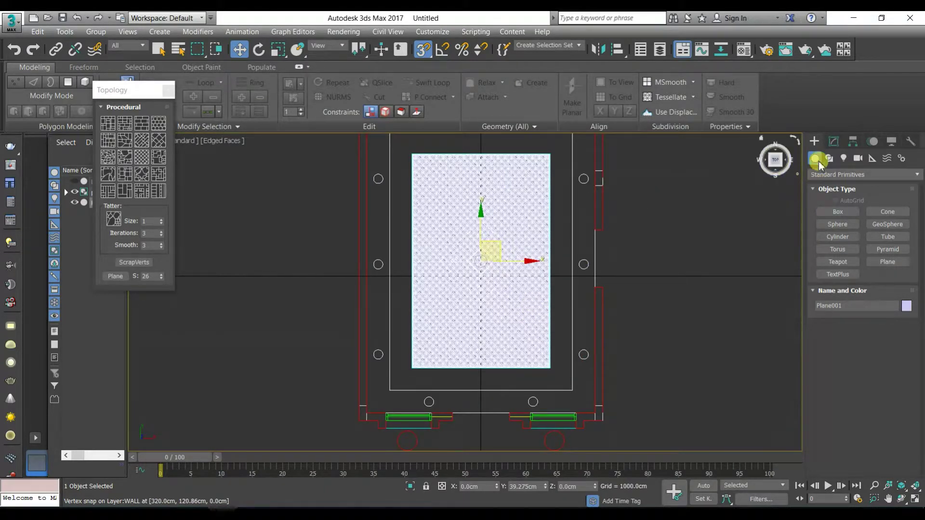
right_click(632, 198)
left_click(691, 160)
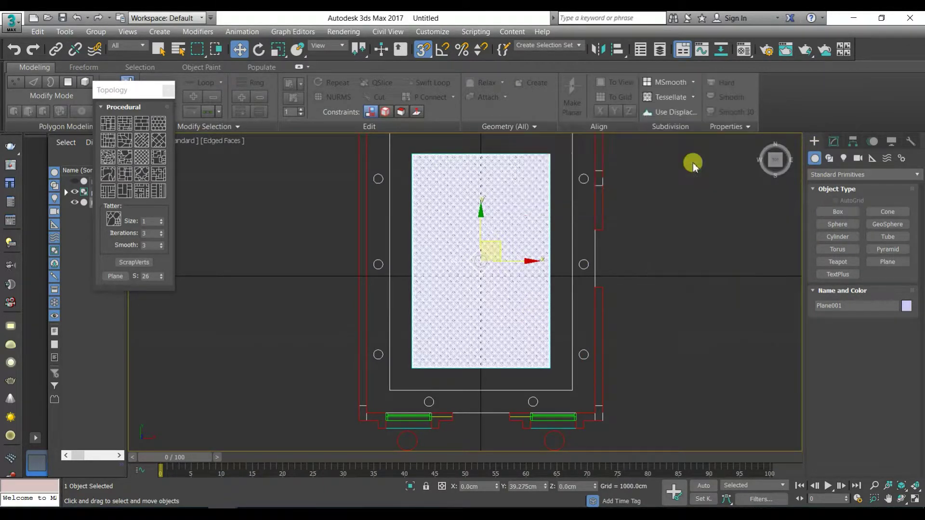
Draw a rectangle spline beside the plan and set its length and width to 20 cm.
left_click(829, 159)
left_click(837, 234)
left_click(884, 221)
left_click_drag(663, 217, 691, 240)
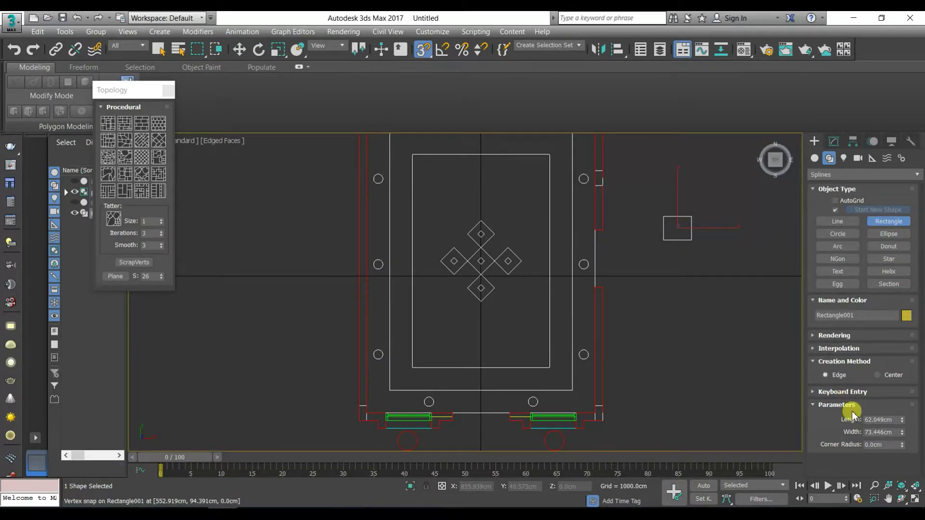
type("30")
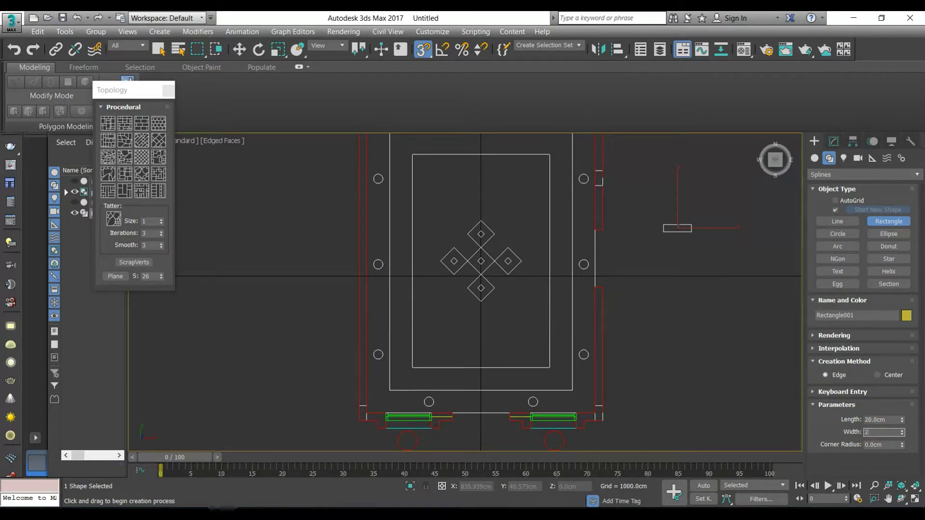
right_click(664, 212)
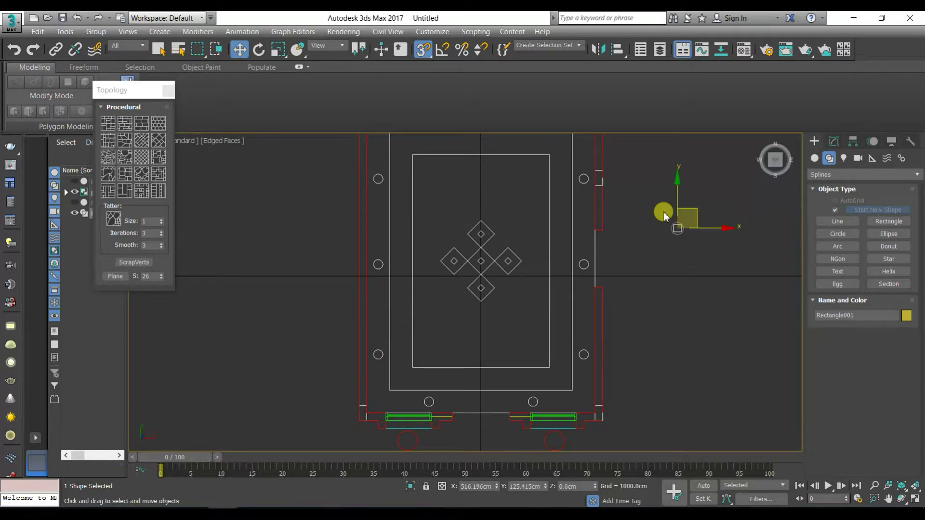
Convert the 20 cm square to an Editable Spline.
key("ctrl+z")
right_click(669, 262)
mouse_move(766, 389)
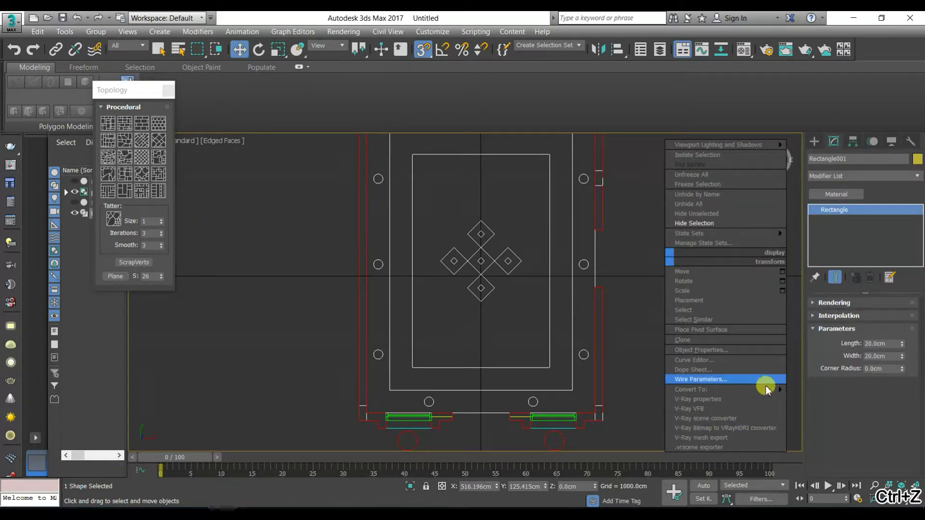
left_click(805, 391)
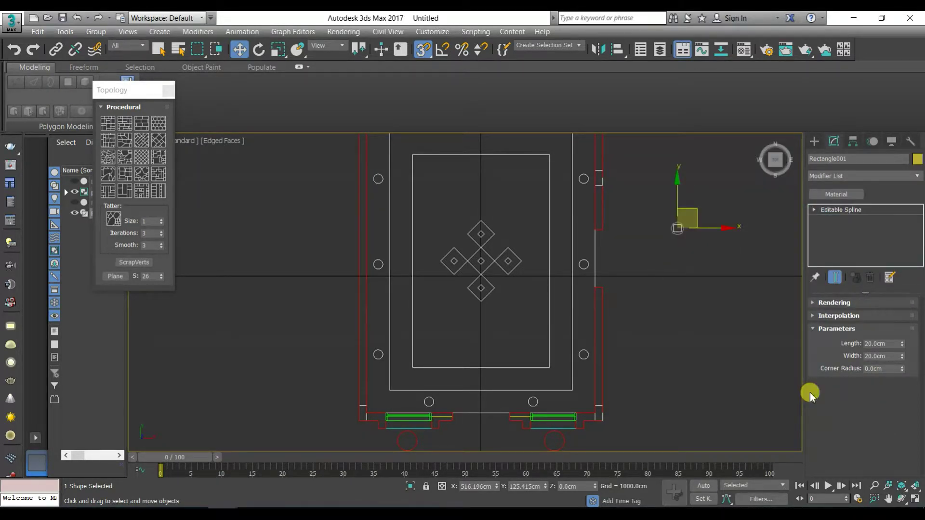
Reshape the square at vertex level into a molding profile, with its lower-right vertex pulled inward between S-shaped curves.
scroll(759, 259, "up", 10)
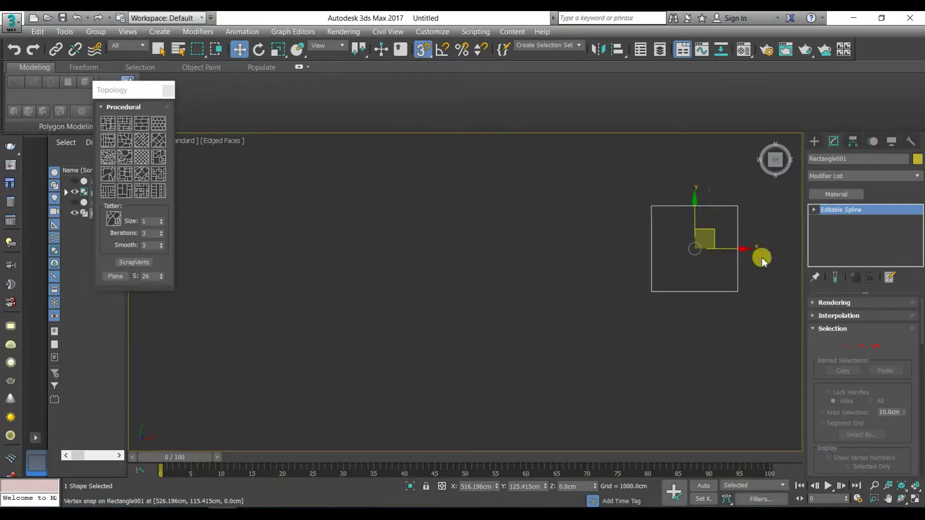
left_click_drag(754, 294, 669, 357)
left_click(847, 346)
left_click(715, 325)
left_click_drag(716, 326, 641, 248)
Draw a closed line snapped to the four corners of the plan's innermost rectangle.
scroll(674, 315, "down", 10)
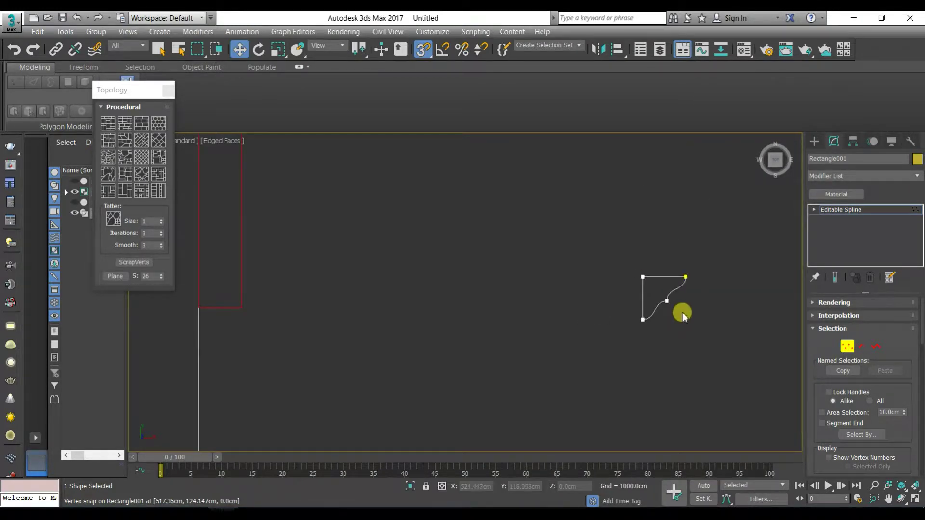
scroll(681, 314, "down", 3)
scroll(644, 322, "down", 2)
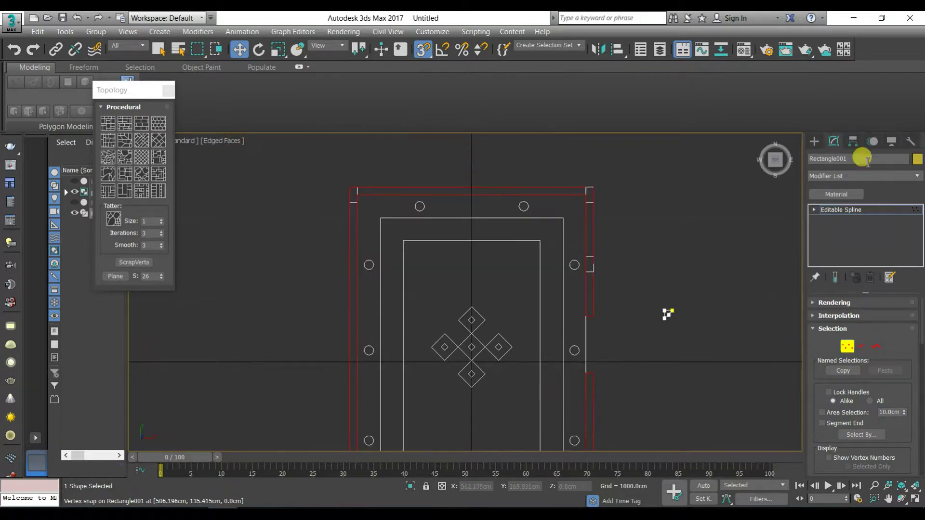
left_click(812, 143)
left_click(837, 221)
left_click(541, 243)
key("s")
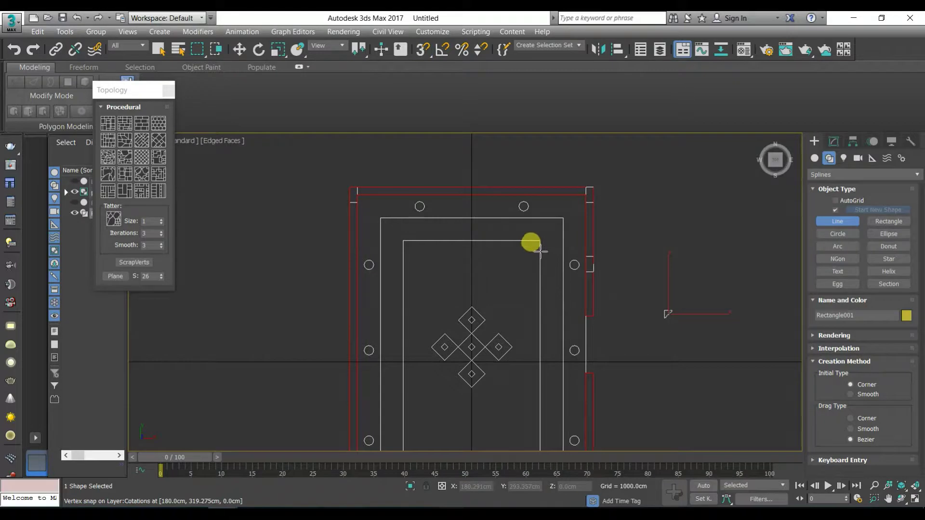
key("s")
left_click(542, 241)
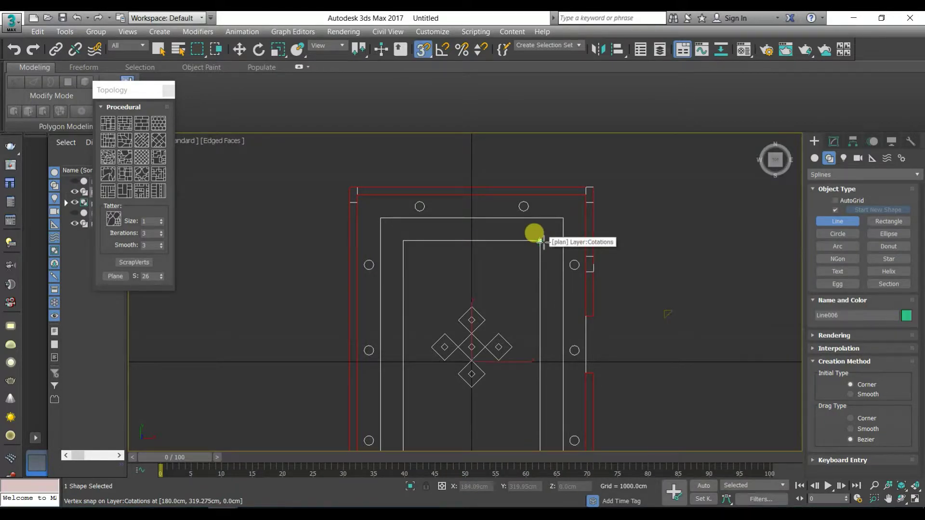
scroll(535, 237, "down", 3)
left_click(549, 335)
left_click(481, 336)
left_click(481, 230)
left_click(549, 230)
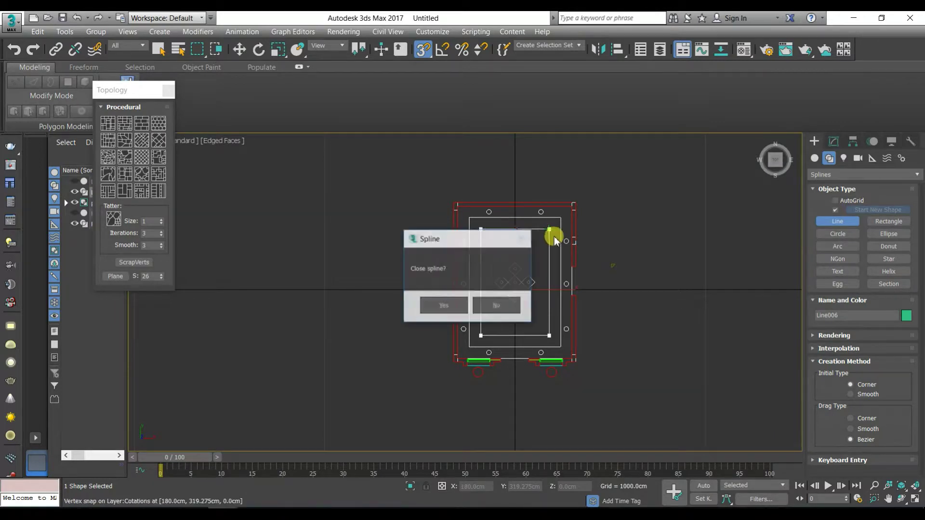
left_click(440, 304)
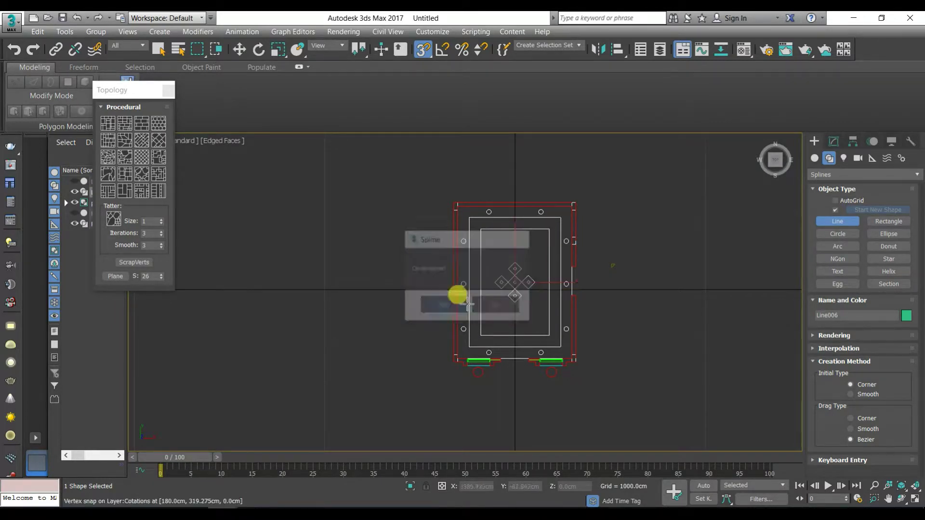
Apply a Sweep modifier to the closed line, using the molding profile beside the plan as its custom section.
left_click(834, 141)
left_click(910, 176)
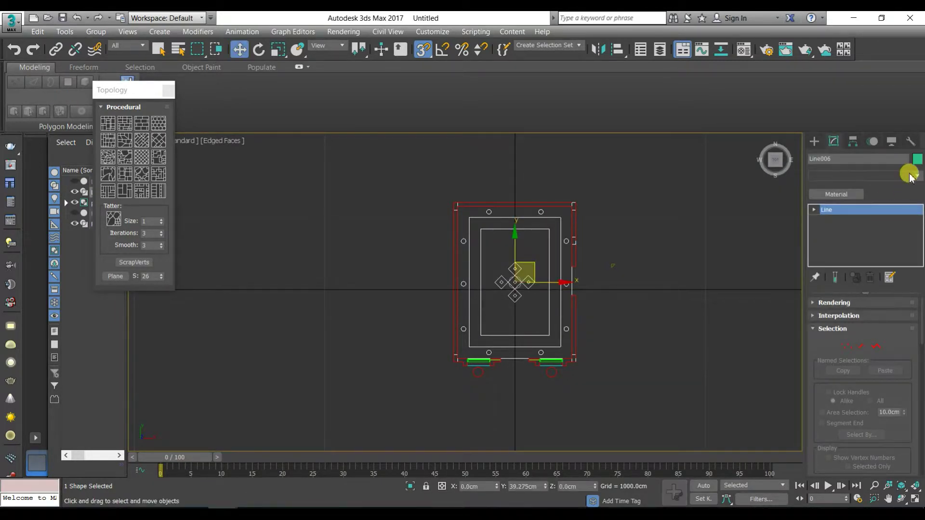
key("s")
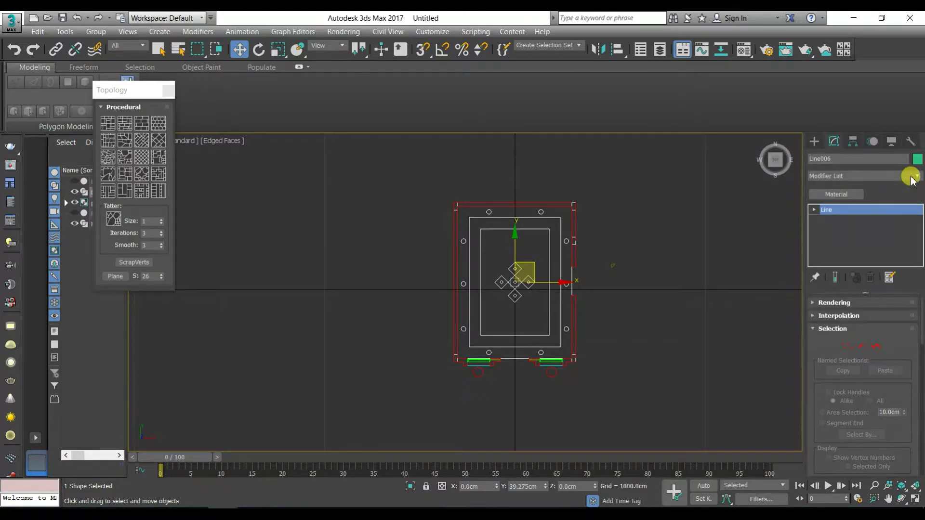
left_click(911, 176)
type("sw")
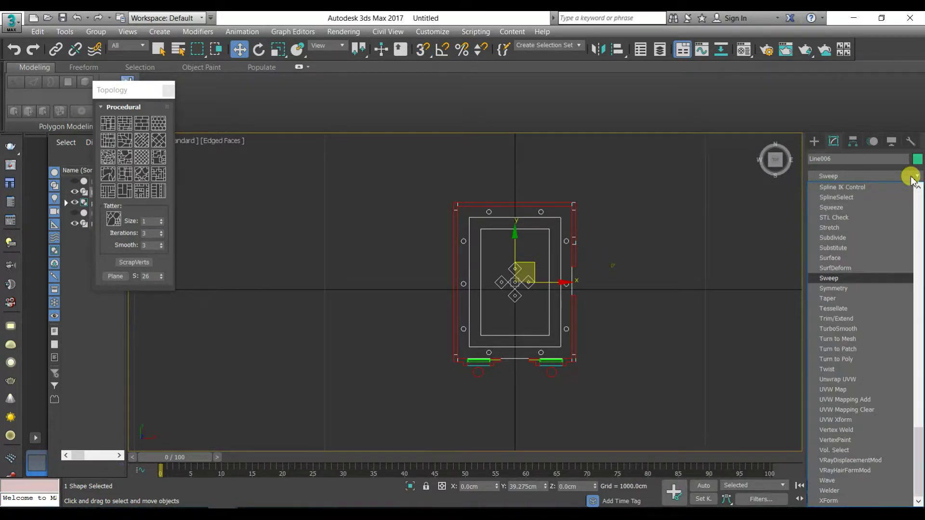
key("Return")
left_click(833, 369)
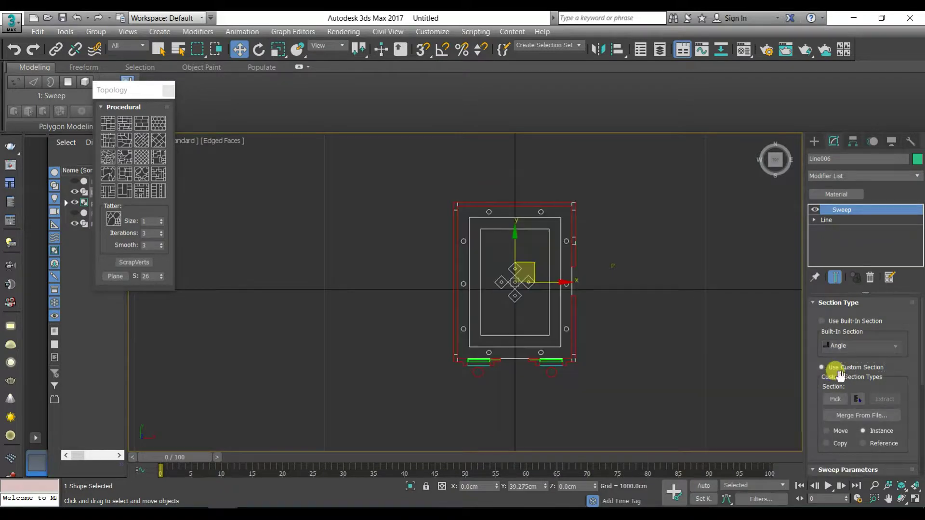
left_click(836, 399)
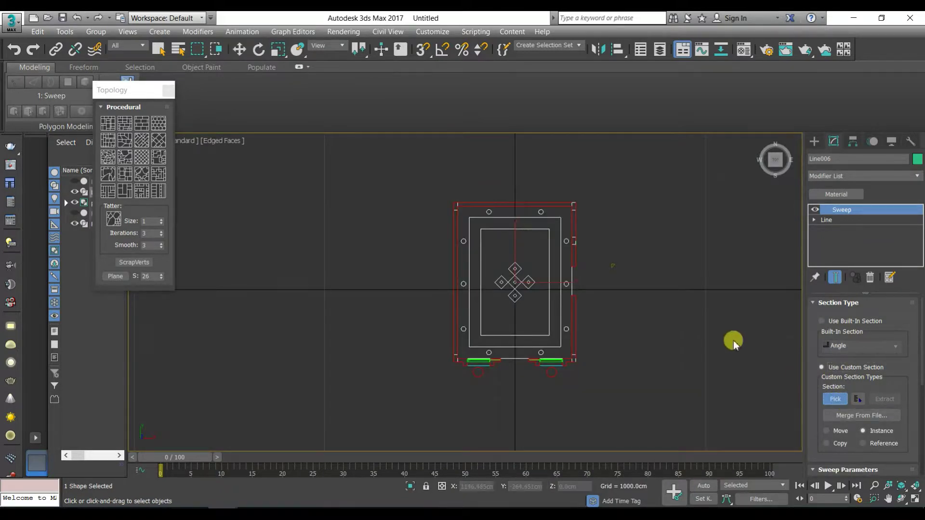
left_click(609, 260)
scroll(543, 229, "up", 8)
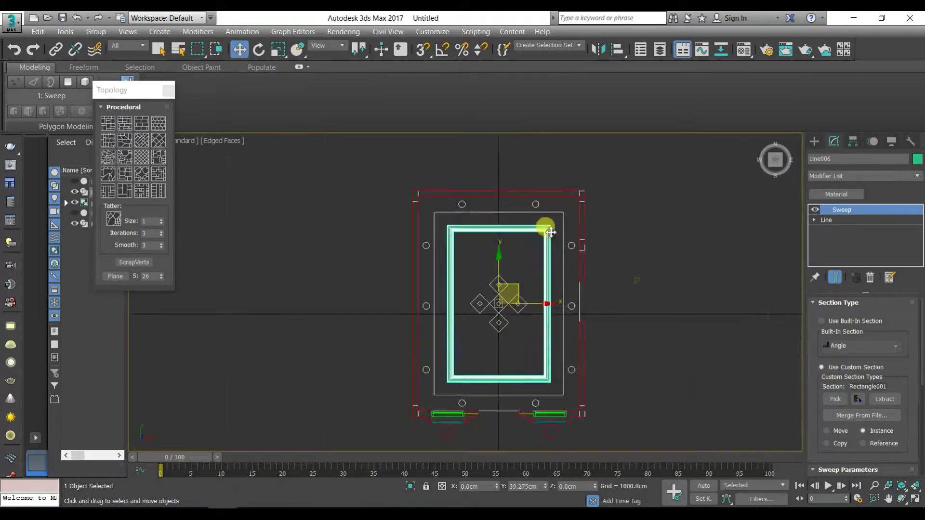
scroll(544, 228, "down", 6)
scroll(530, 260, "down", 2)
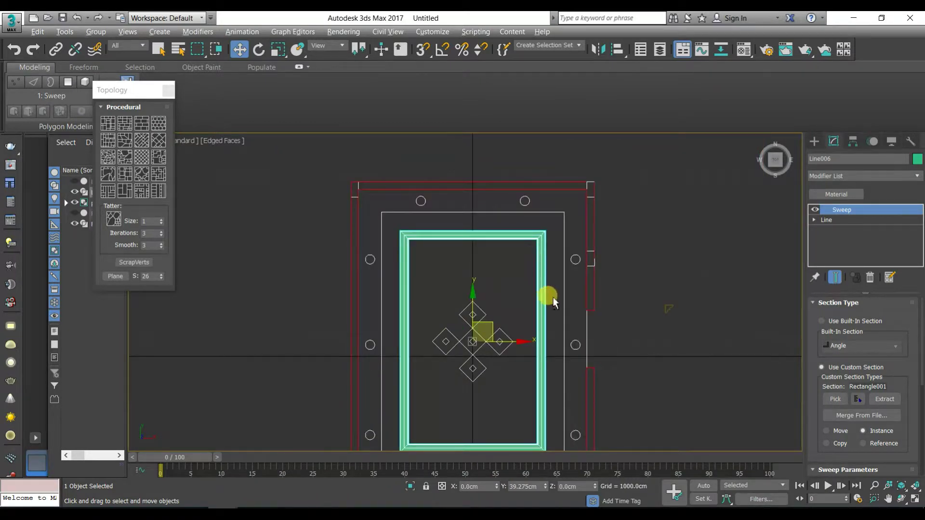
Set the sweep section's angle to 90.
middle_click_drag(548, 295, 593, 236, "alt")
scroll(550, 359, "up", 4)
scroll(892, 355, "down", 5)
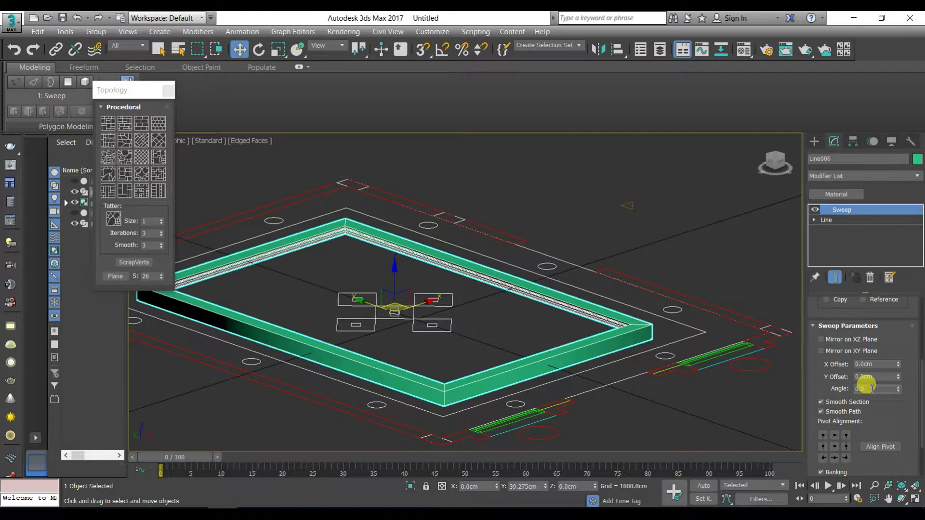
type("90")
key("Return")
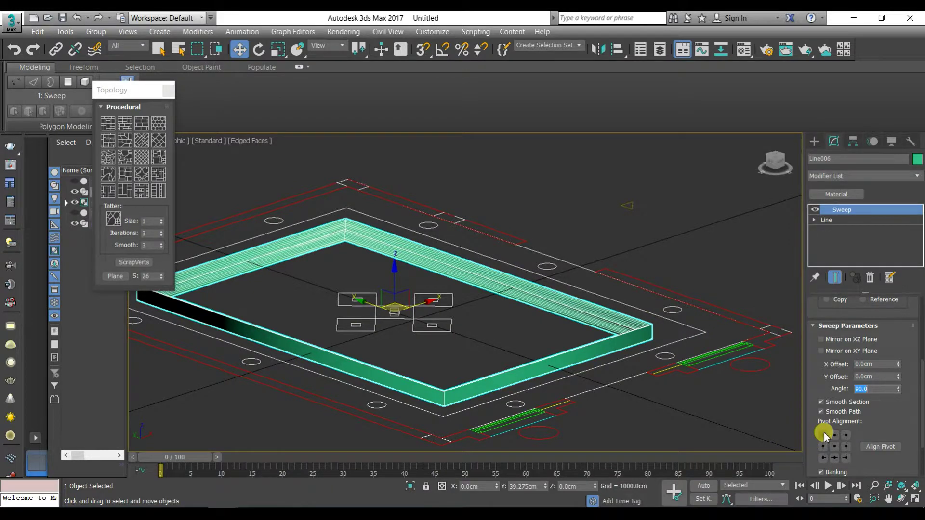
Unhide all hidden objects in the scene.
right_click(652, 168)
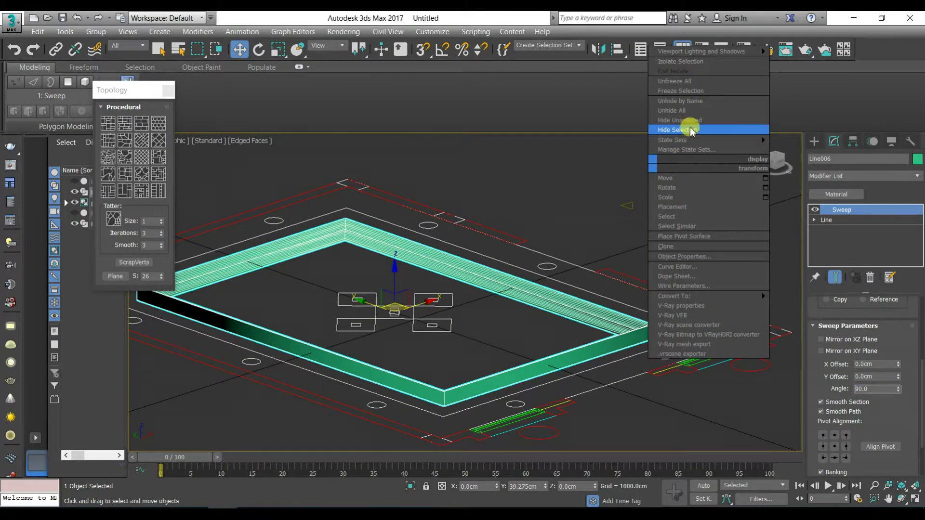
left_click(691, 112)
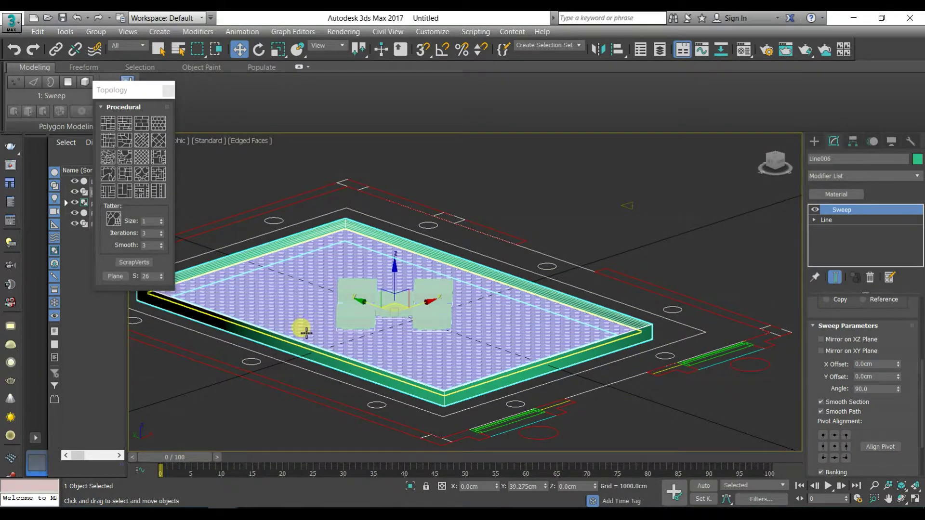
scroll(383, 291, "up", 4)
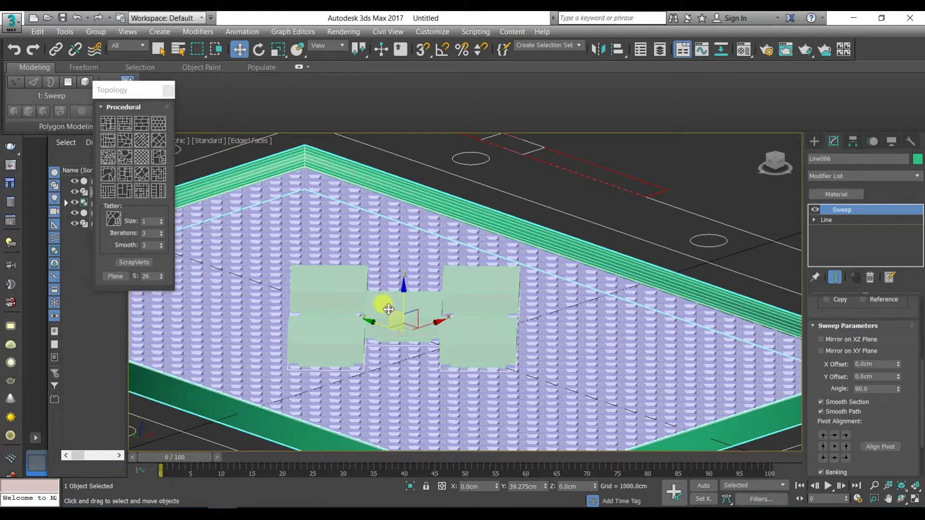
Raise the diamond blocks straight up to about Z 104.6 cm and close the Topology window.
left_click(344, 332)
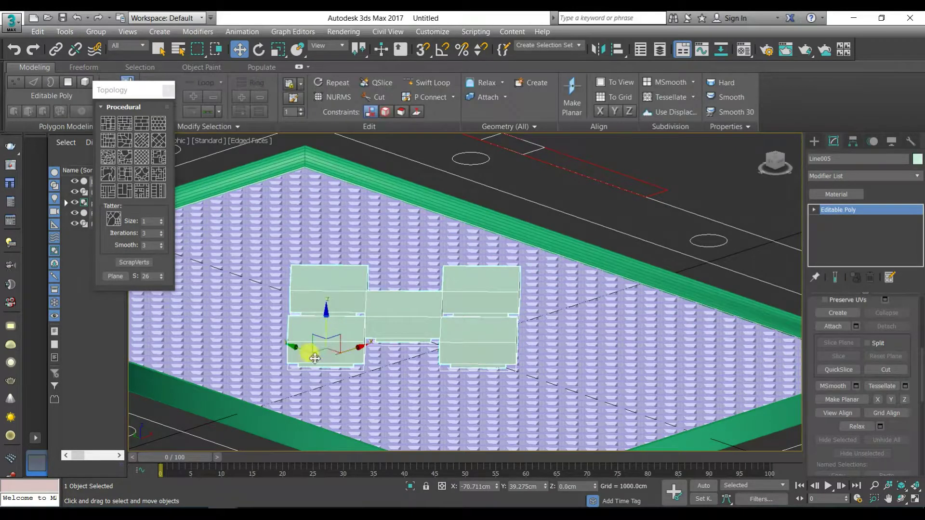
left_click_drag(327, 318, 212, 114)
left_click(167, 91)
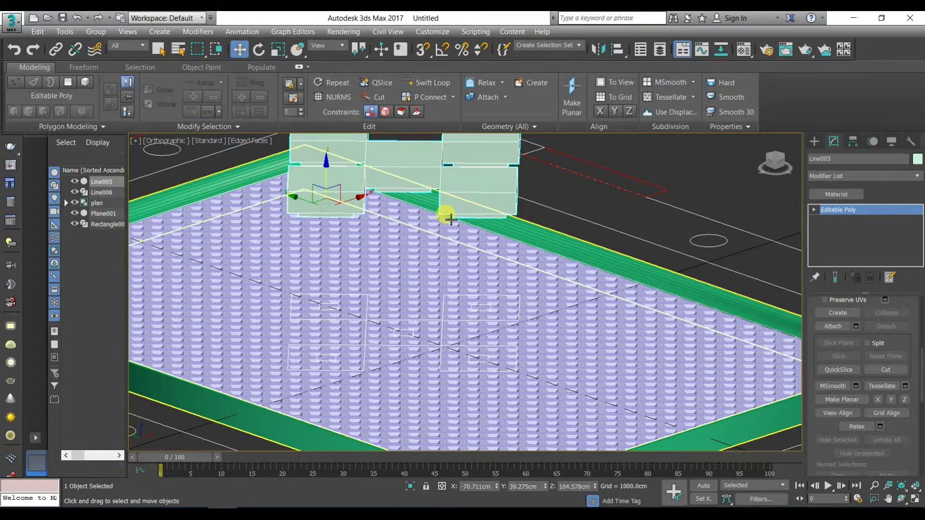
Lower the diamond blocks in the Front view until they rest on the panel at Z 0 cm, using vertex snap.
key("f")
key("z")
scroll(374, 302, "up", 2)
scroll(376, 270, "up", 5)
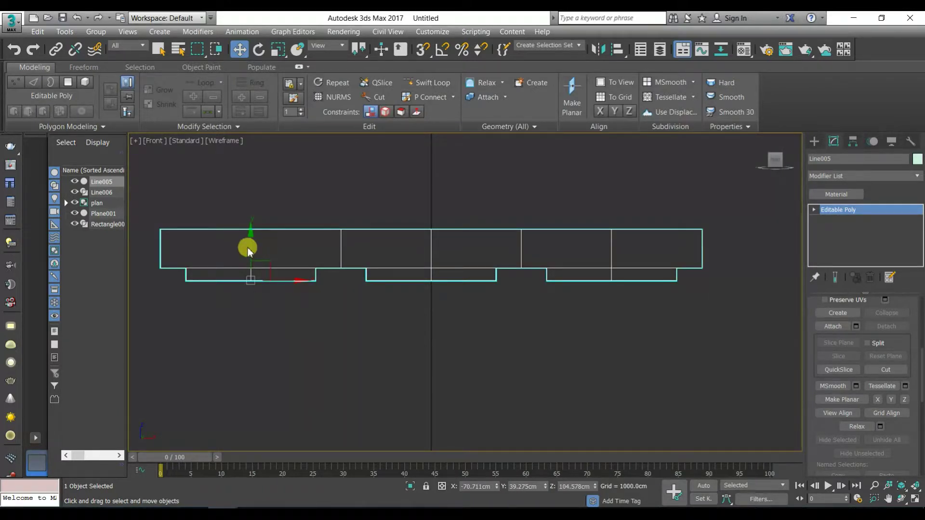
key("F3")
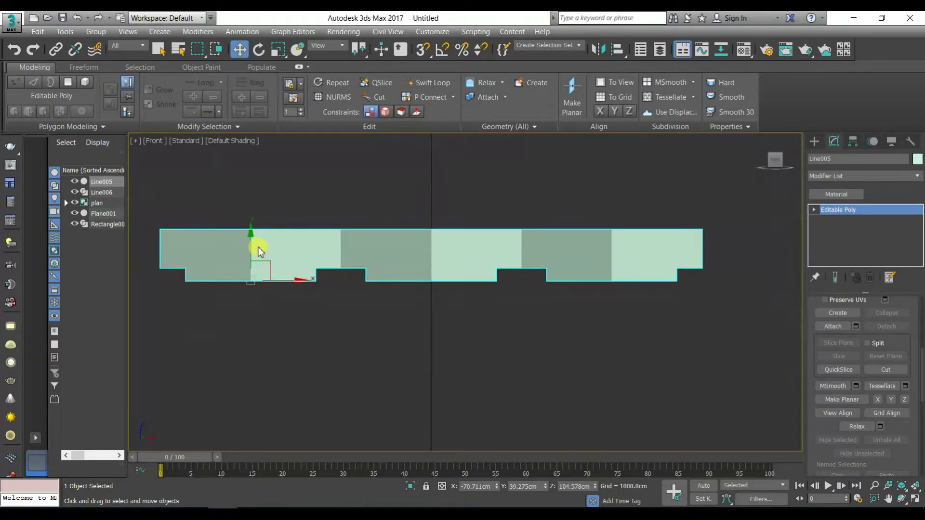
scroll(316, 259, "down", 5)
key("F3")
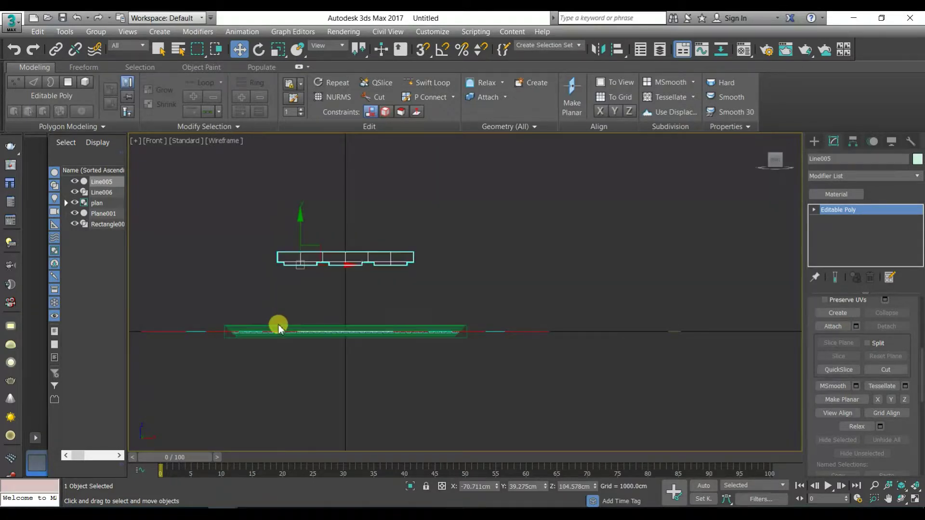
scroll(279, 343, "up", 3)
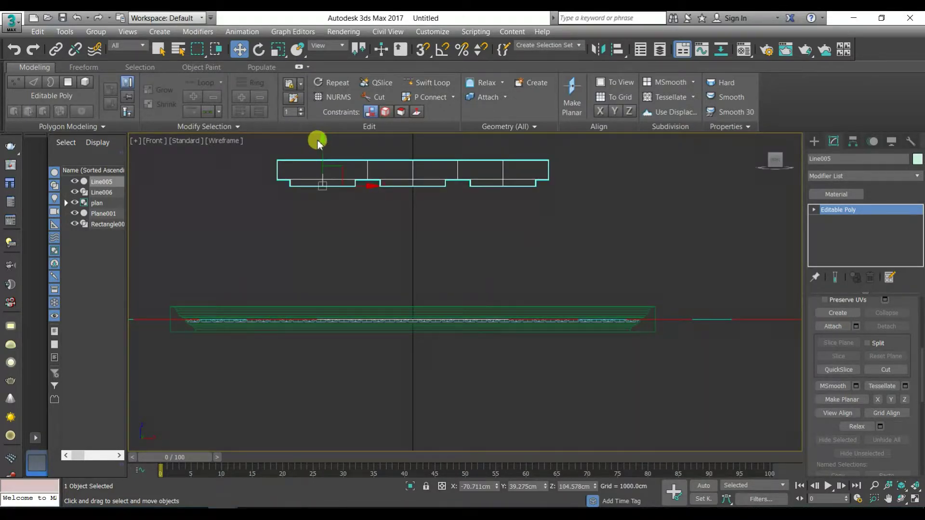
left_click_drag(325, 141, 294, 238)
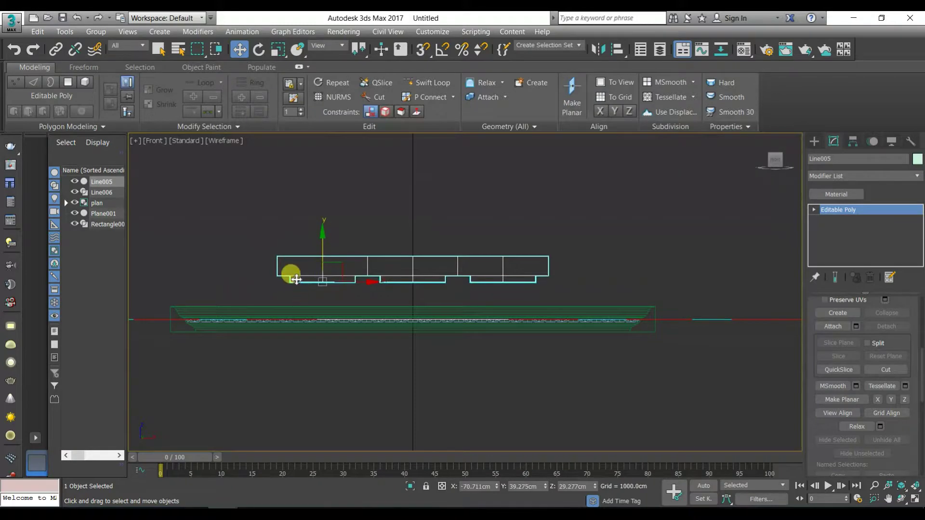
left_click_drag(294, 283, 367, 334)
key("s")
scroll(241, 313, "up", 5)
scroll(356, 299, "down", 3)
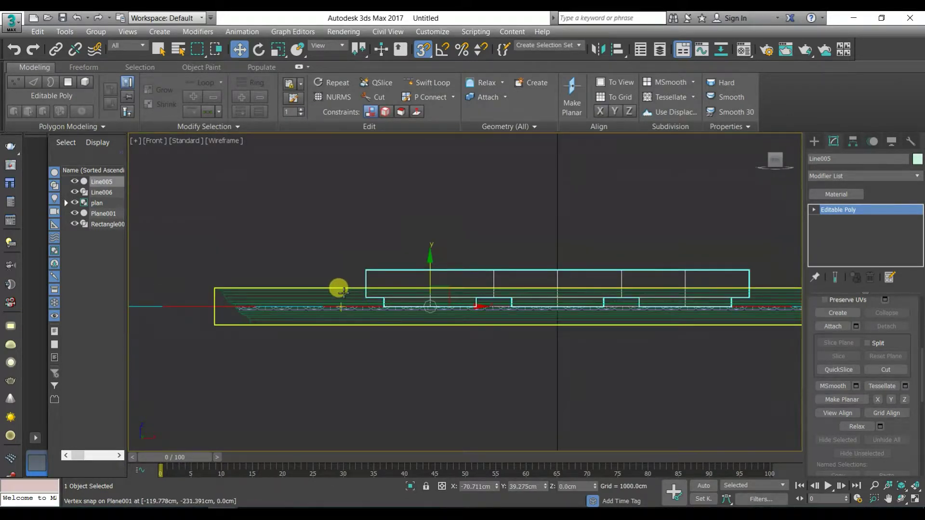
Raise the swept molding frame to Z 10 cm, snapping its lower edge to the plan level.
left_click(344, 293)
left_click_drag(253, 323, 235, 299)
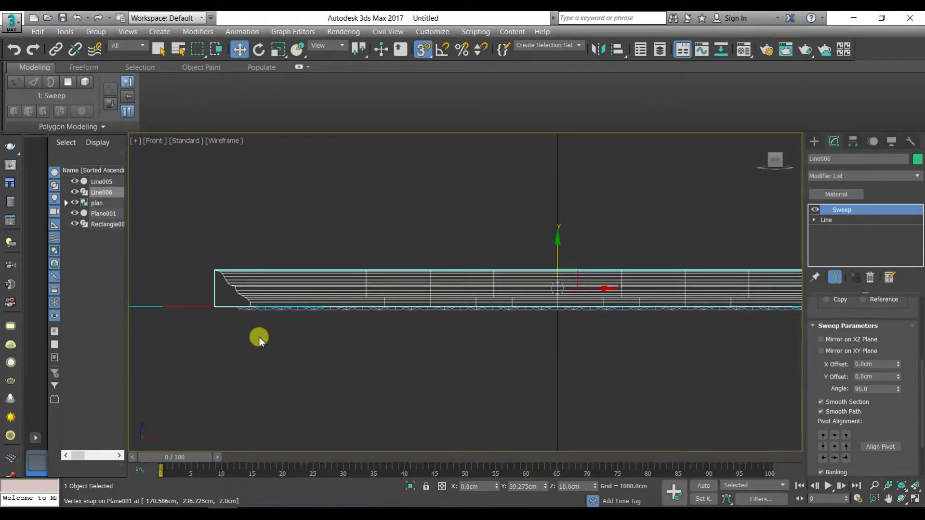
Set the sweep's pivot alignment to the middle-left point and check the molding's fit around the panel.
key("t")
scroll(319, 300, "down", 5)
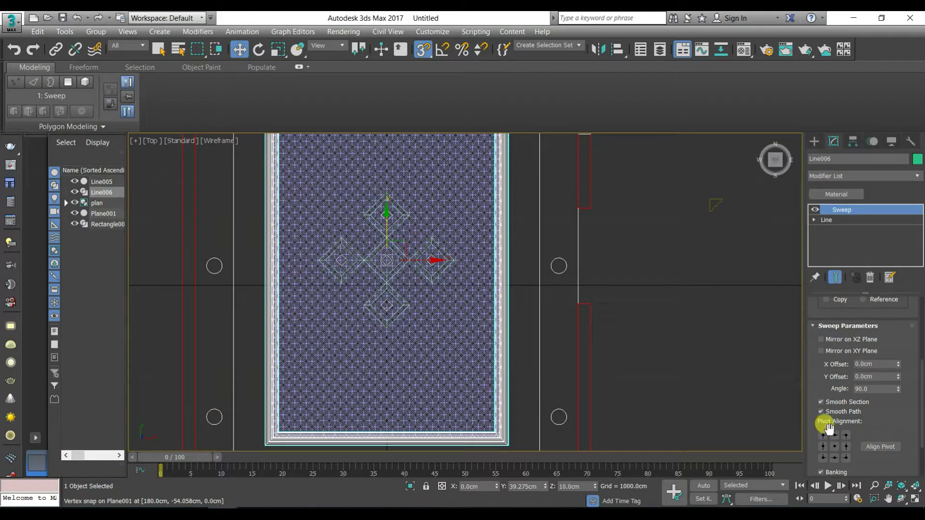
left_click(826, 449)
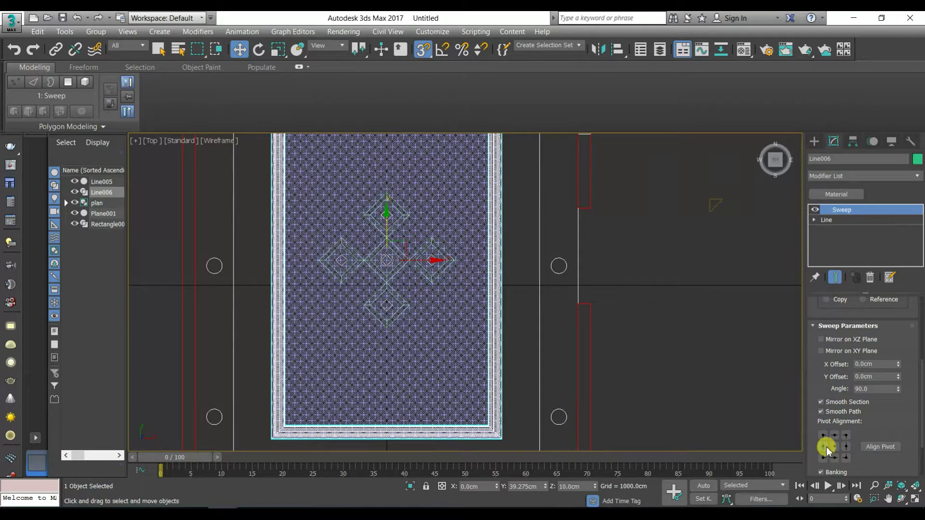
middle_click_drag(475, 347, 543, 262, "alt")
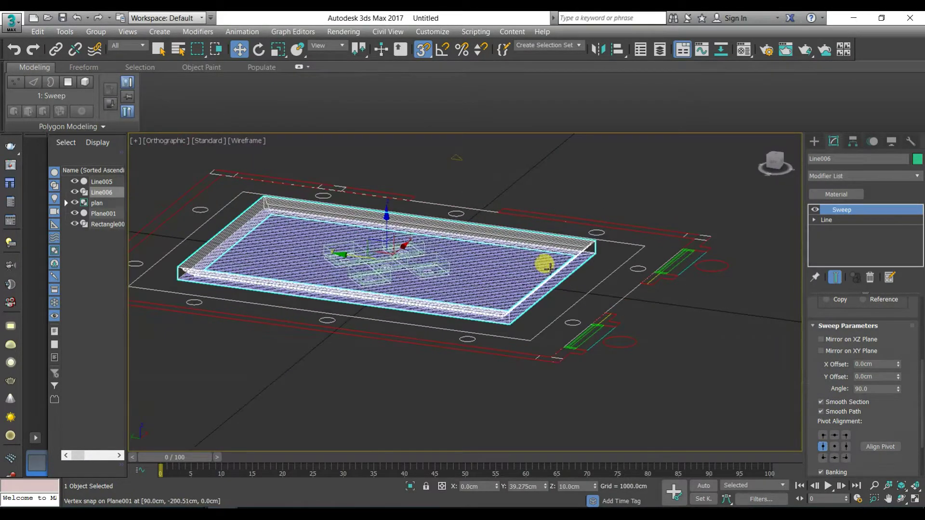
key("f")
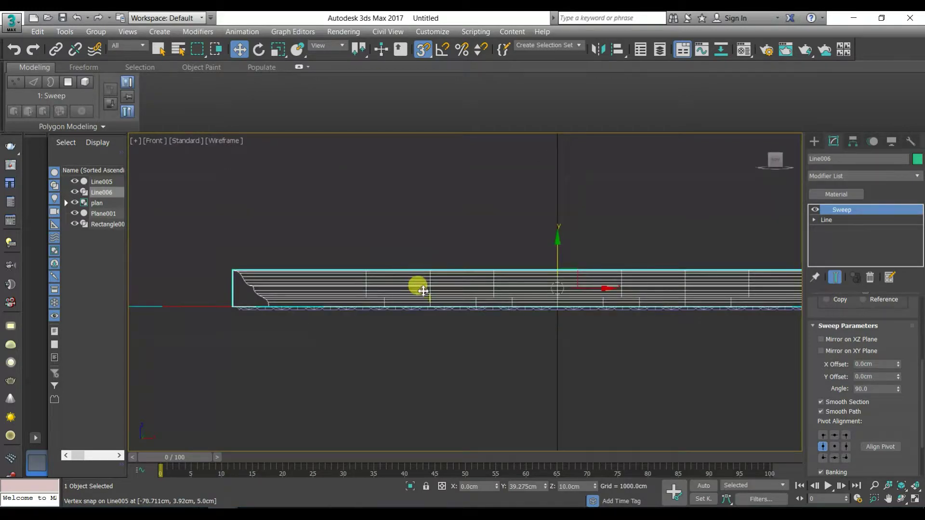
scroll(452, 287, "down", 3)
middle_click_drag(434, 262, 448, 344, "alt")
scroll(502, 338, "down", 3)
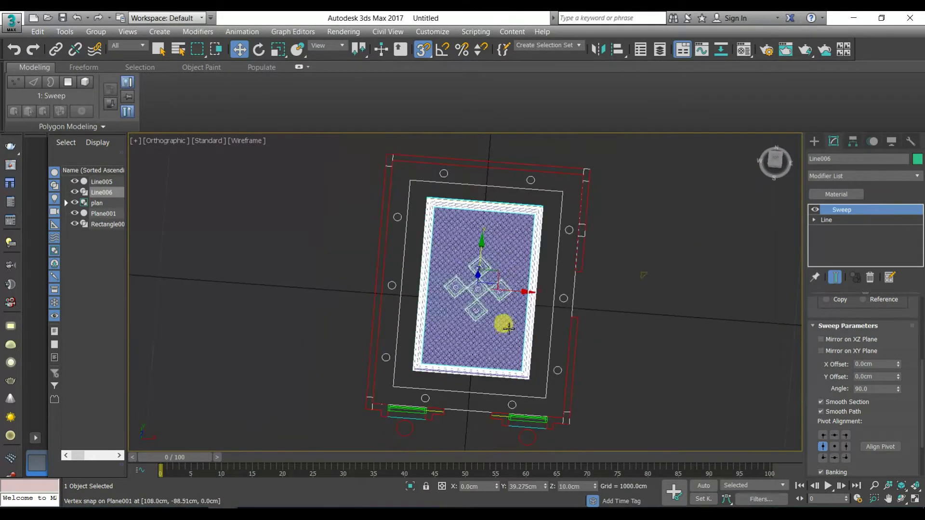
In a straight top-down view, hide every object except the imported plan.
left_click(774, 162)
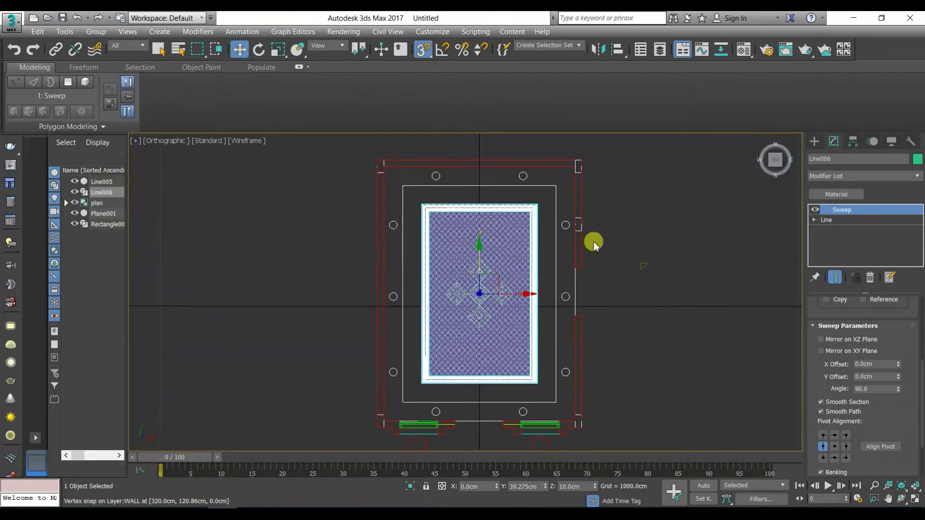
left_click(581, 187)
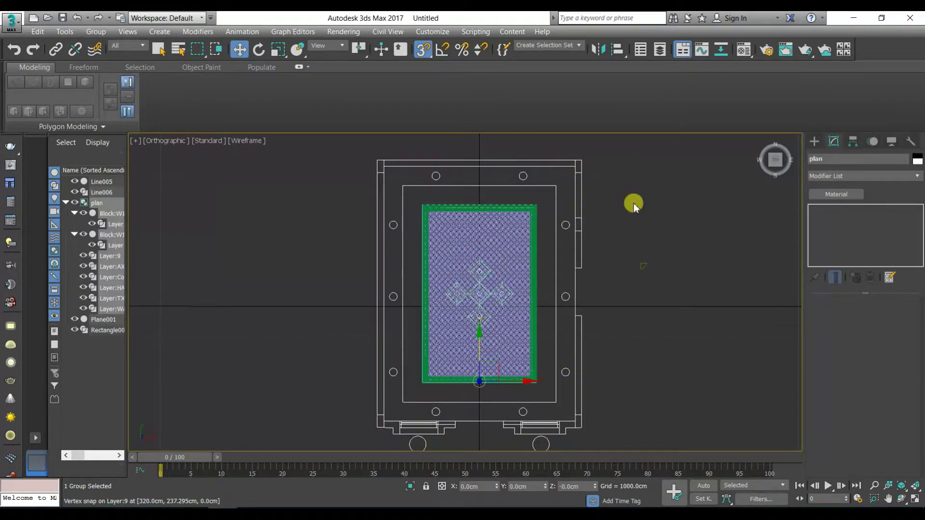
right_click(634, 193)
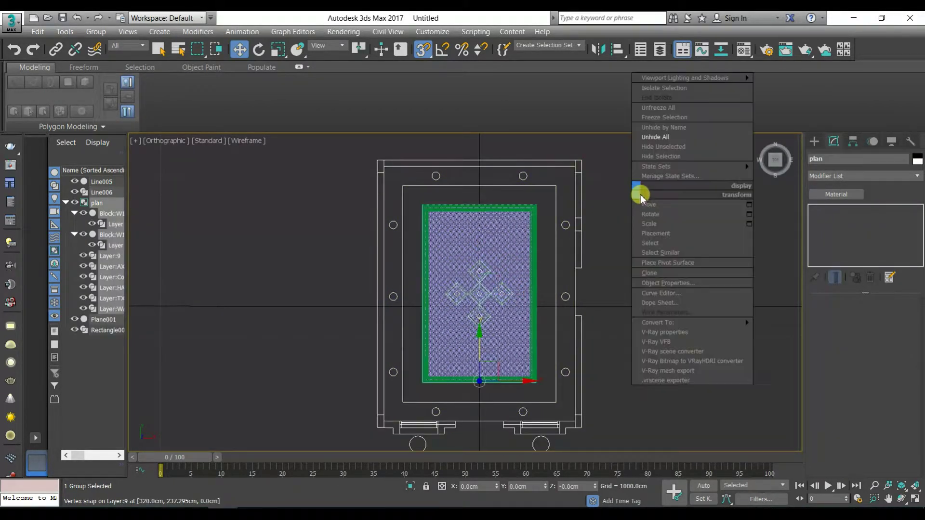
left_click(663, 146)
Draw a closed line around the plan's innermost rectangle, snapping to its four corners.
left_click(813, 141)
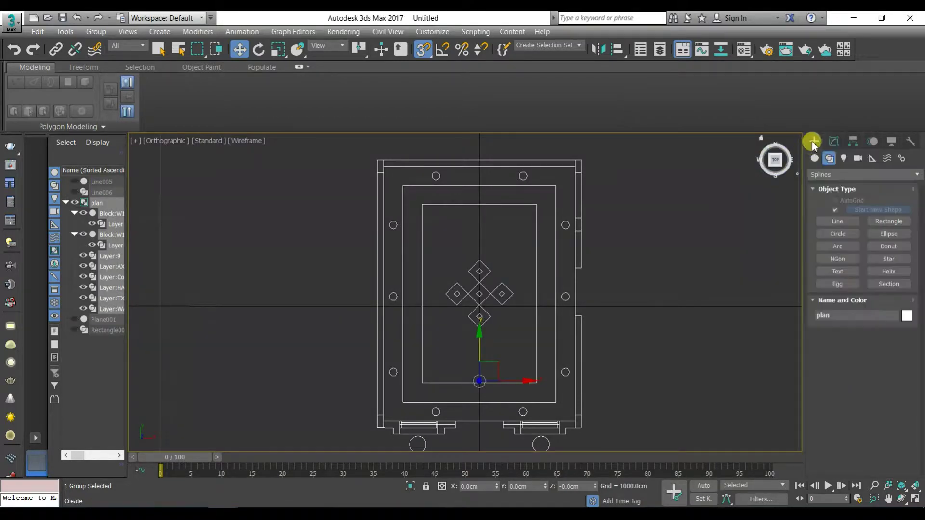
left_click(853, 223)
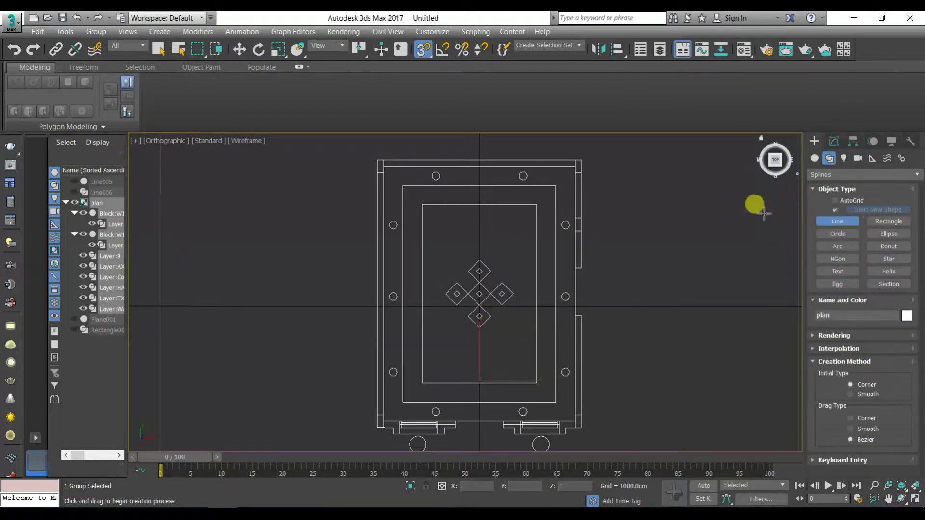
left_click(536, 205)
left_click(536, 383)
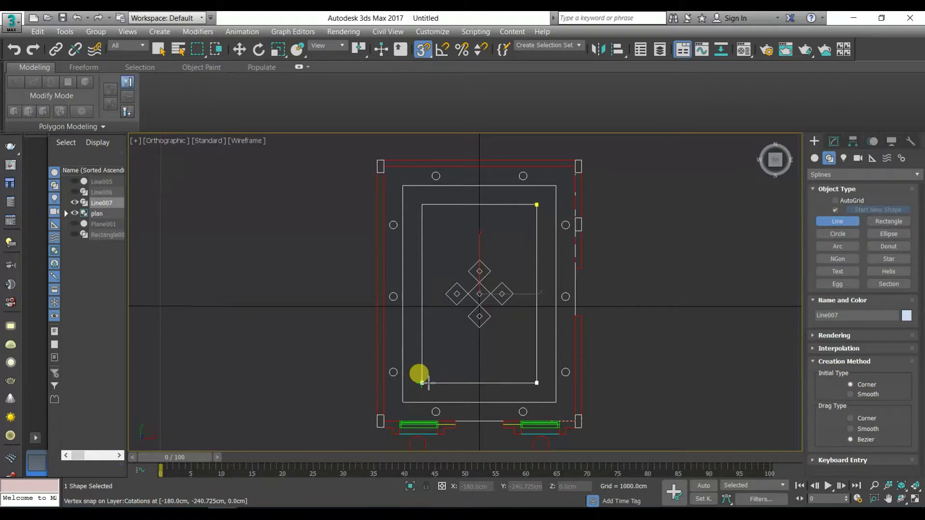
left_click(422, 383)
left_click(422, 205)
left_click(537, 205)
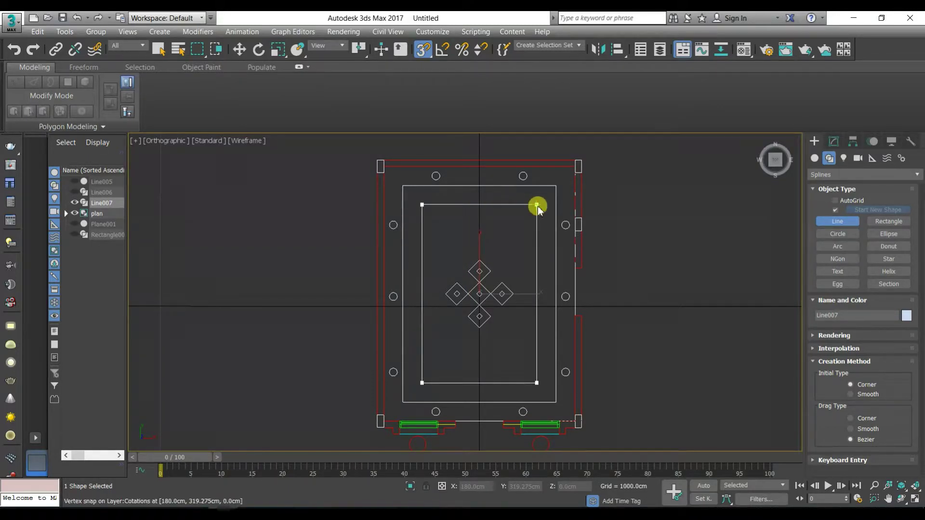
left_click(439, 306)
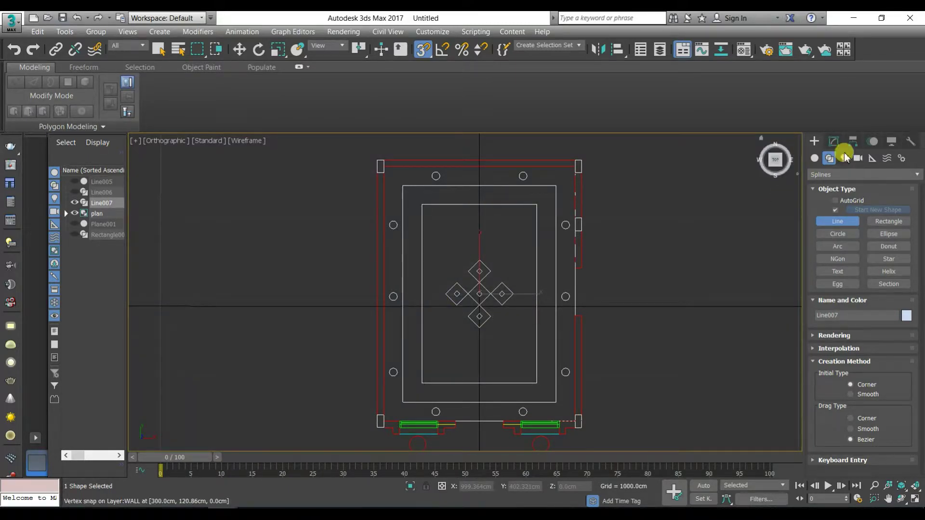
Add a second closed spline to the same line shape, snapped to the four inner wall corners of the room.
left_click(834, 142)
scroll(842, 411, "down", 5)
scroll(842, 412, "down", 3)
left_click(843, 398)
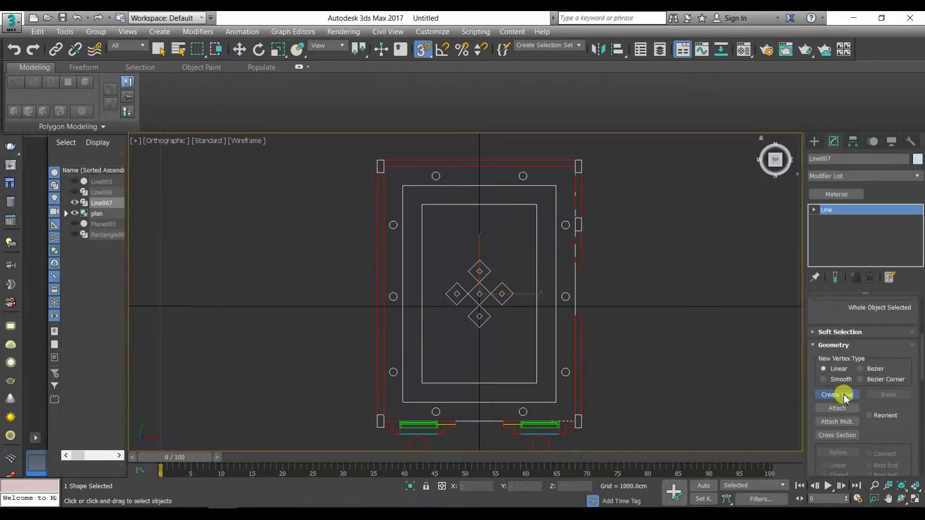
left_click(578, 165)
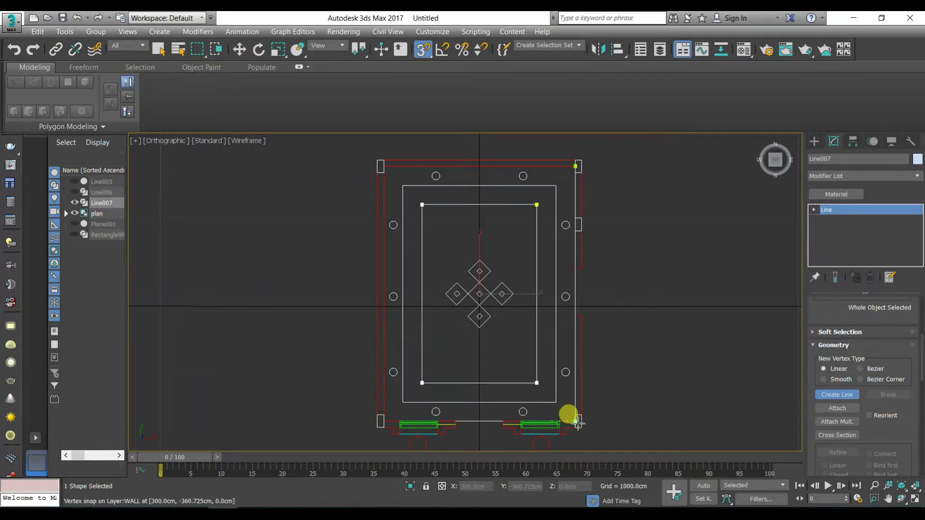
left_click(578, 423)
left_click(383, 421)
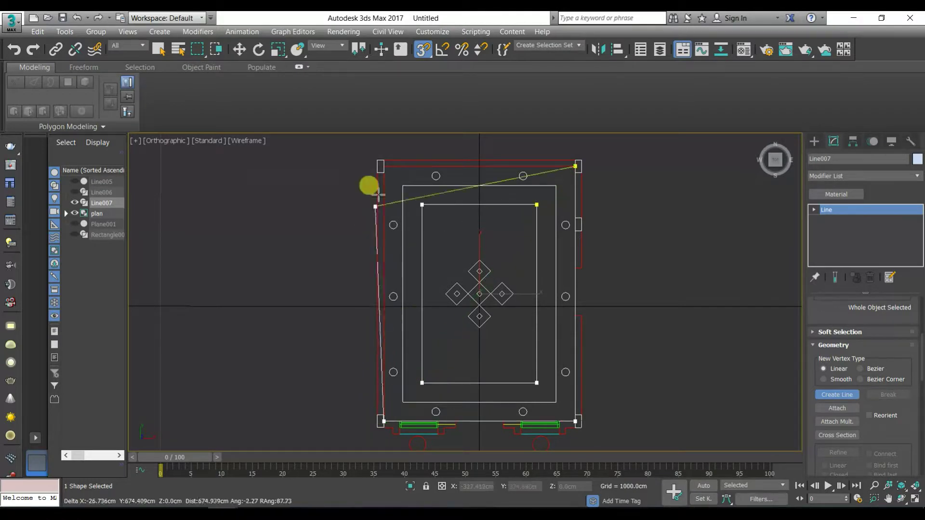
left_click(383, 169)
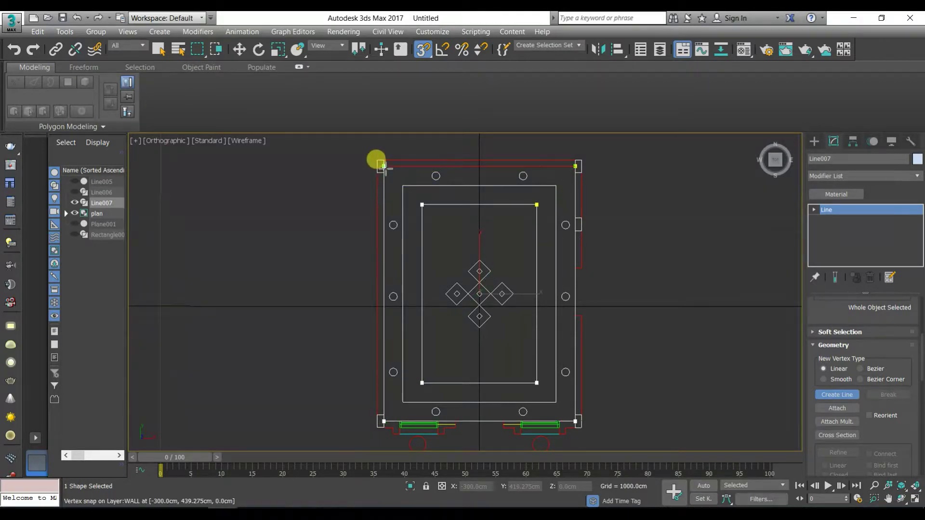
left_click(576, 166)
left_click(417, 307)
Convert the double-rectangle line shape to an Editable Poly.
key("w")
right_click(620, 209)
mouse_move(712, 344)
left_click(777, 359)
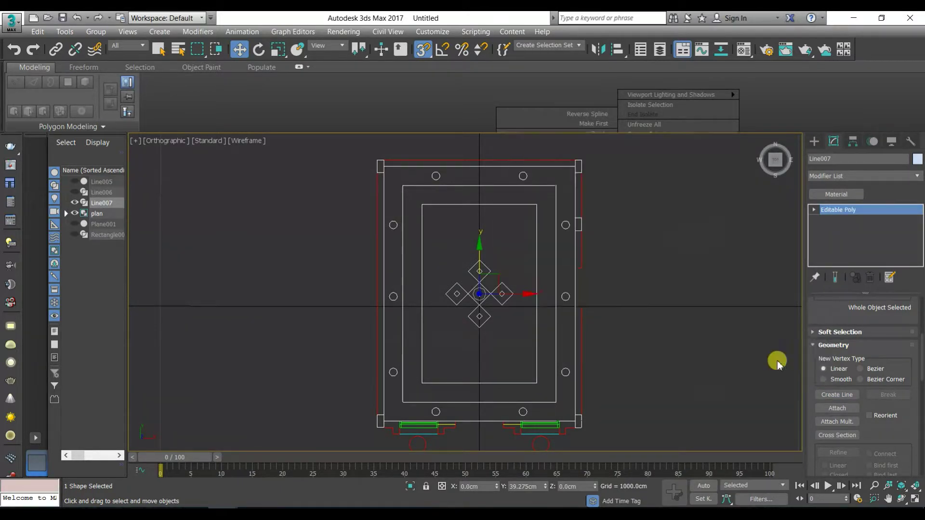
Unhide all objects, display them shaded, and raise the new flat surround to Z 20 cm using vertex snap.
middle_click_drag(498, 334, 599, 260, "alt")
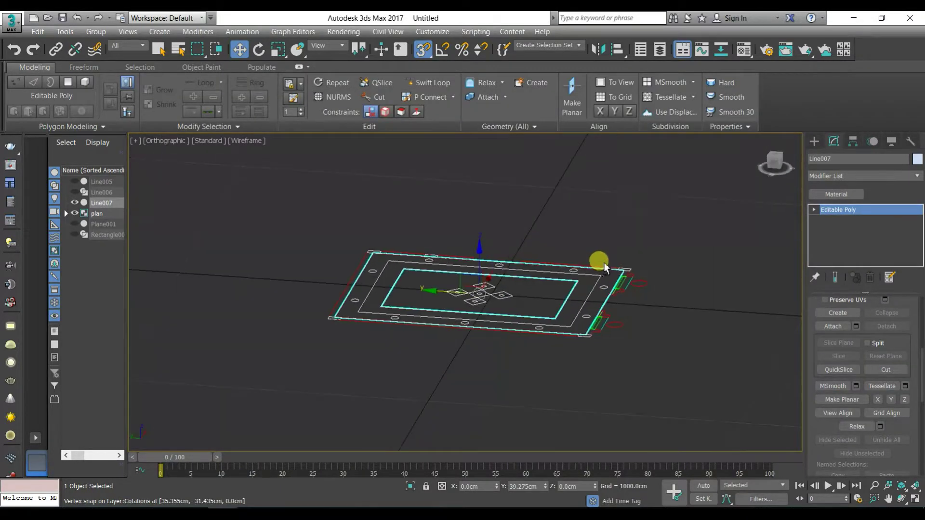
right_click(618, 216)
left_click(676, 163)
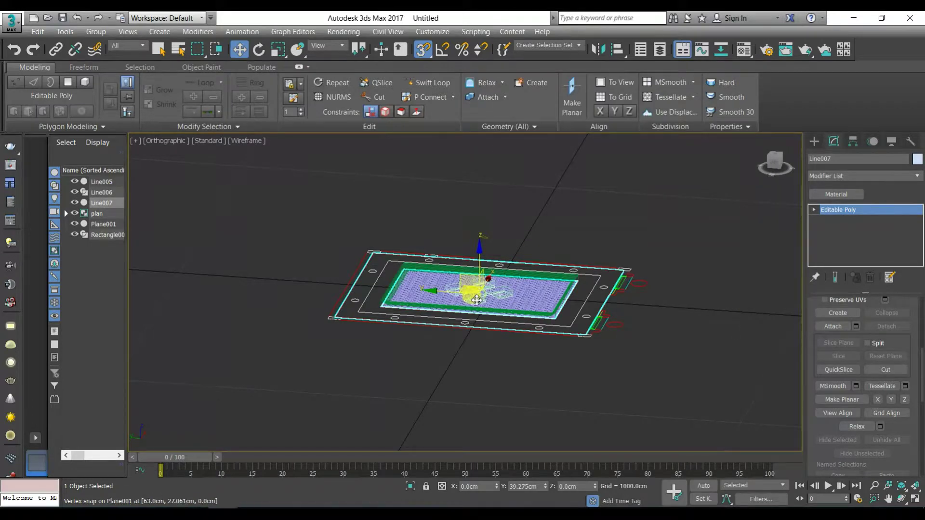
scroll(471, 289, "up", 3)
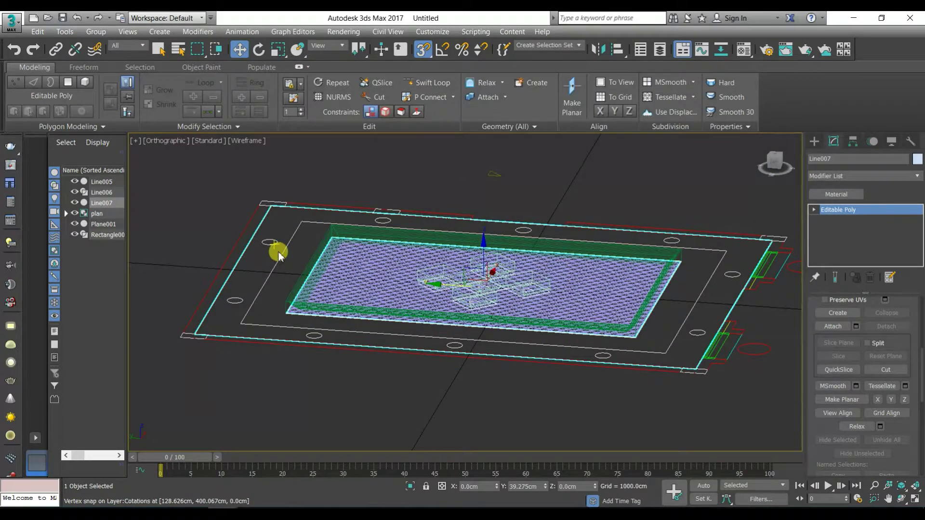
key("F3")
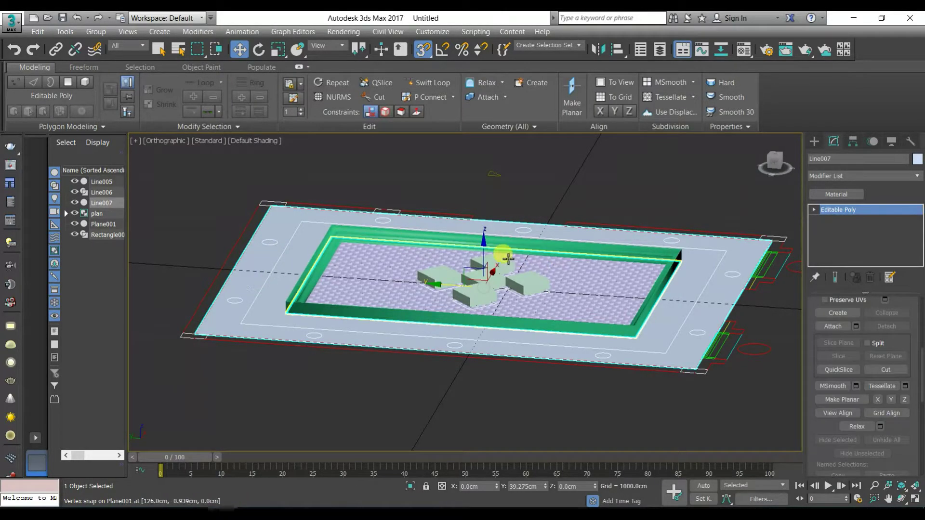
left_click_drag(481, 242, 314, 338)
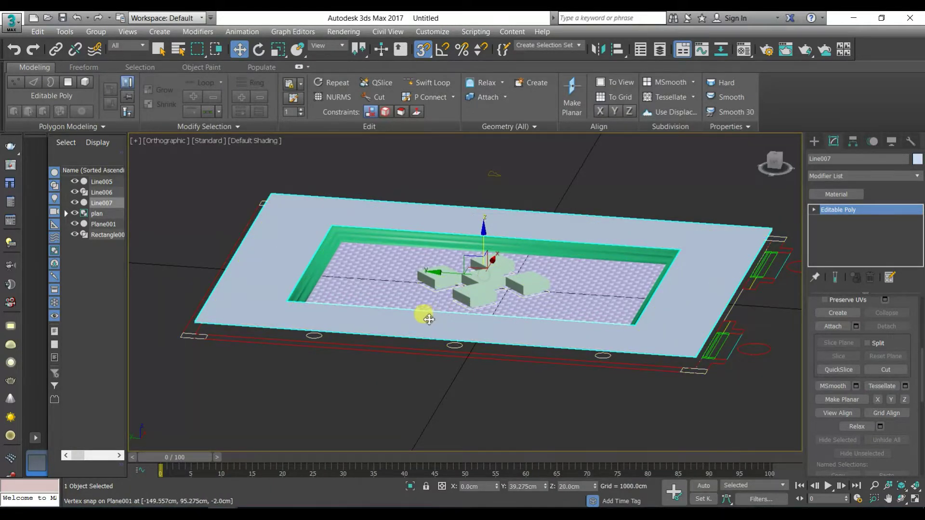
In the Top view, select the plan group and hide all unselected objects.
key("t")
scroll(472, 296, "up", 5)
left_click(461, 193)
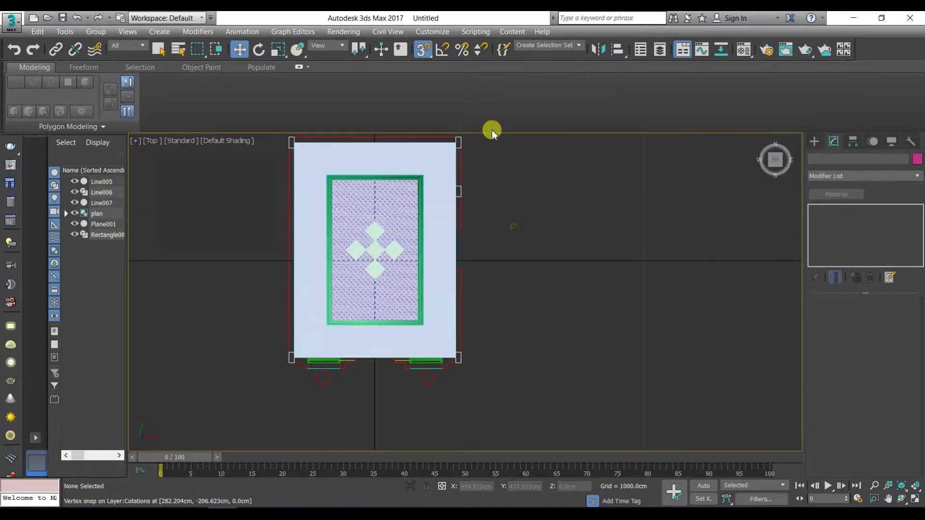
right_click(533, 145)
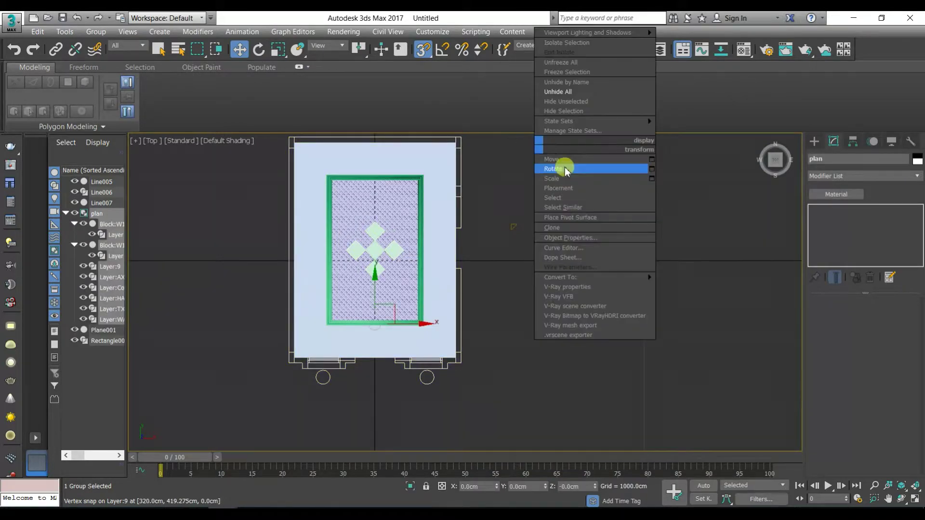
left_click(592, 113)
middle_click_drag(486, 280, 487, 294)
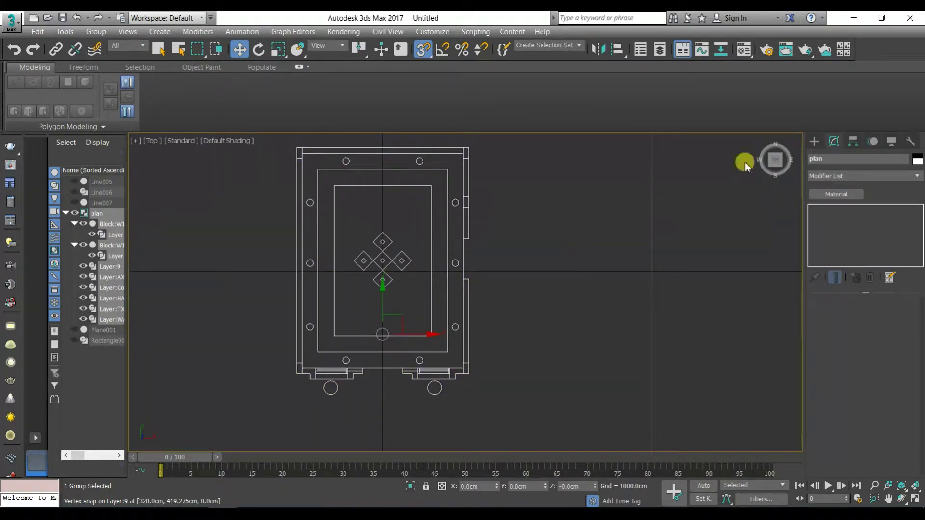
Draw a new closed line along the room's inner wall outline, snapping to its four corners.
left_click(814, 141)
left_click(837, 221)
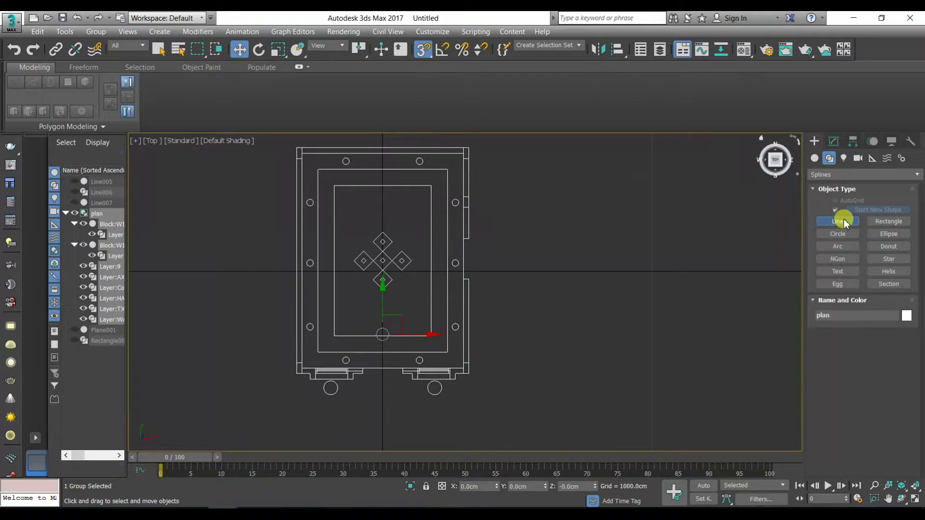
left_click(462, 154)
left_click(467, 366)
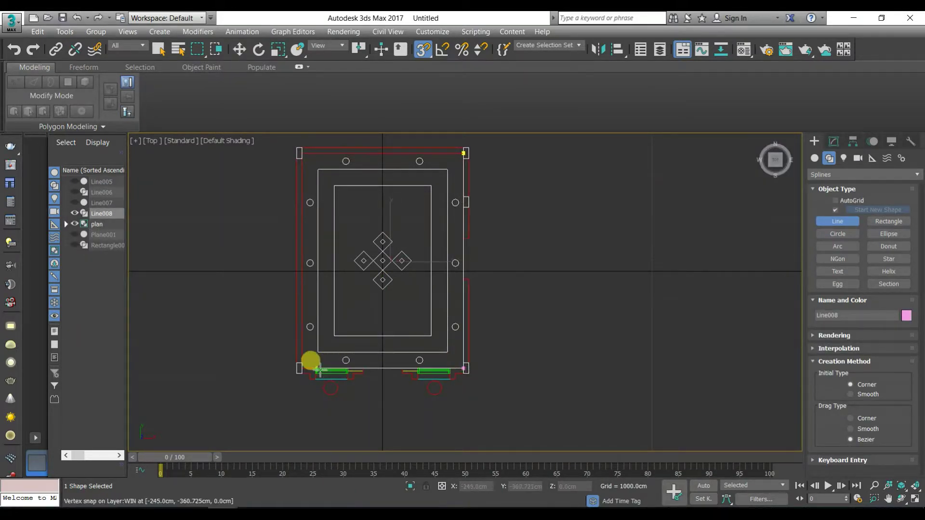
left_click(300, 368)
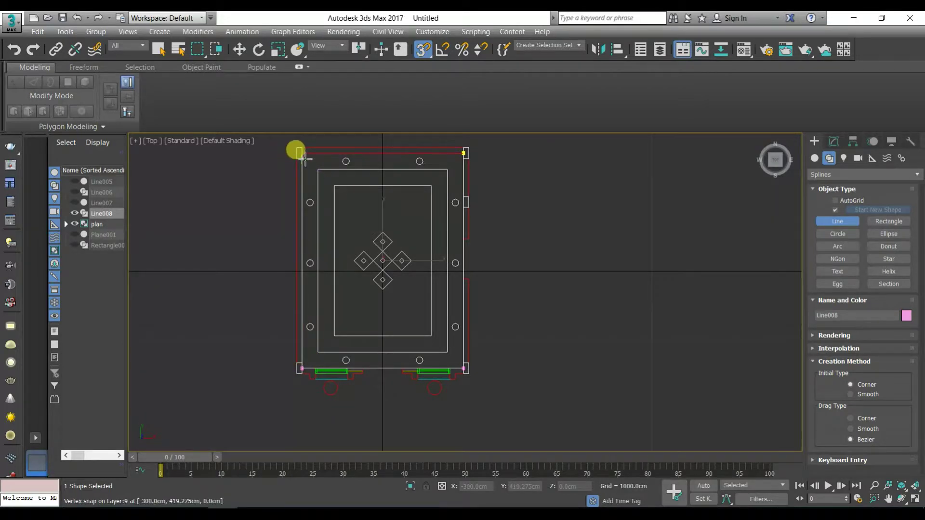
left_click(301, 153)
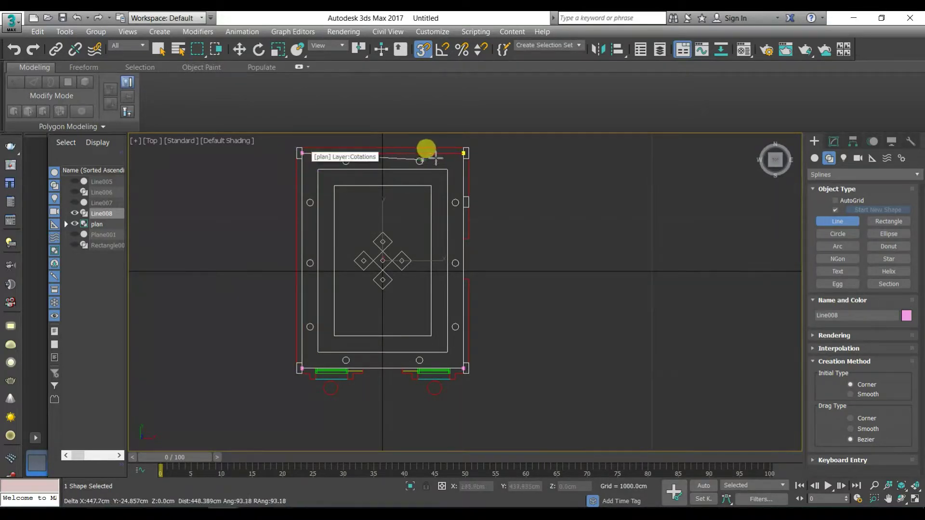
left_click(464, 153)
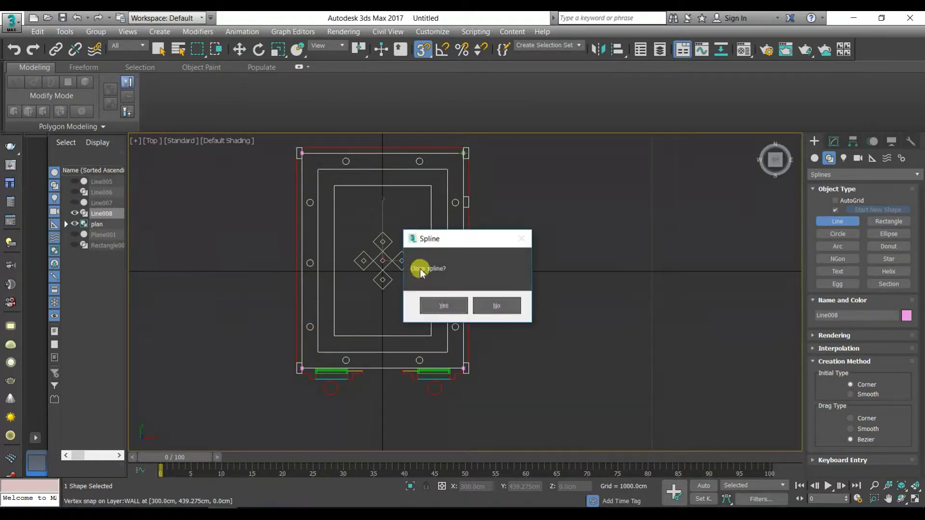
left_click(439, 307)
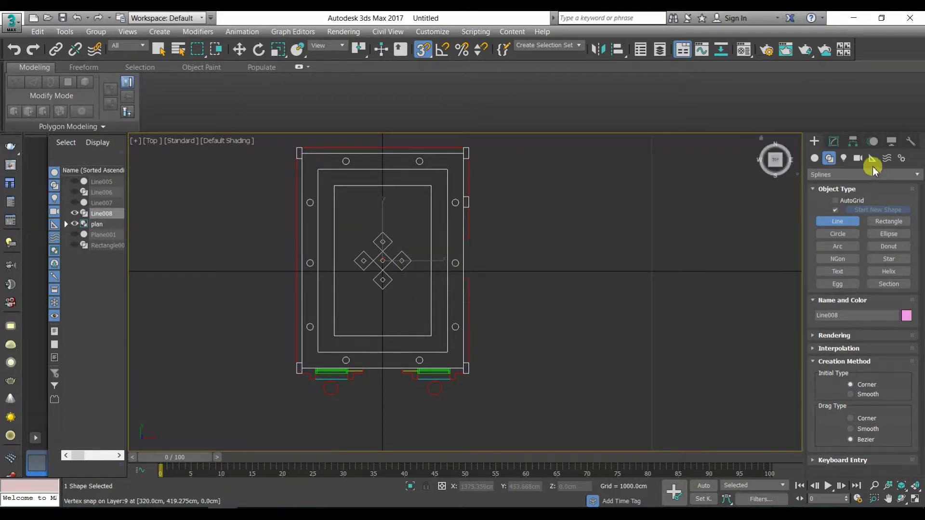
Add a closed spline to the wall outline shape, snapped to the four corners of the plan's middle rectangle.
left_click(836, 143)
scroll(847, 377, "down", 5)
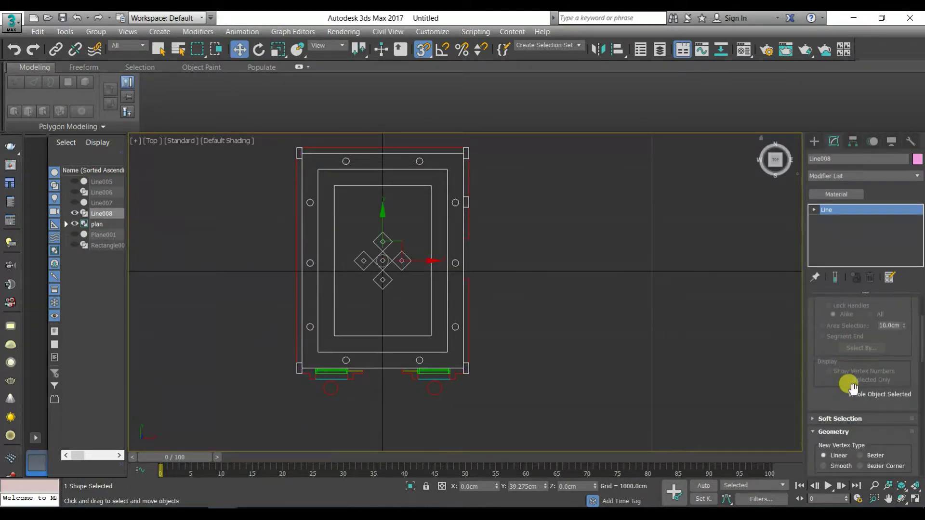
left_click(847, 397)
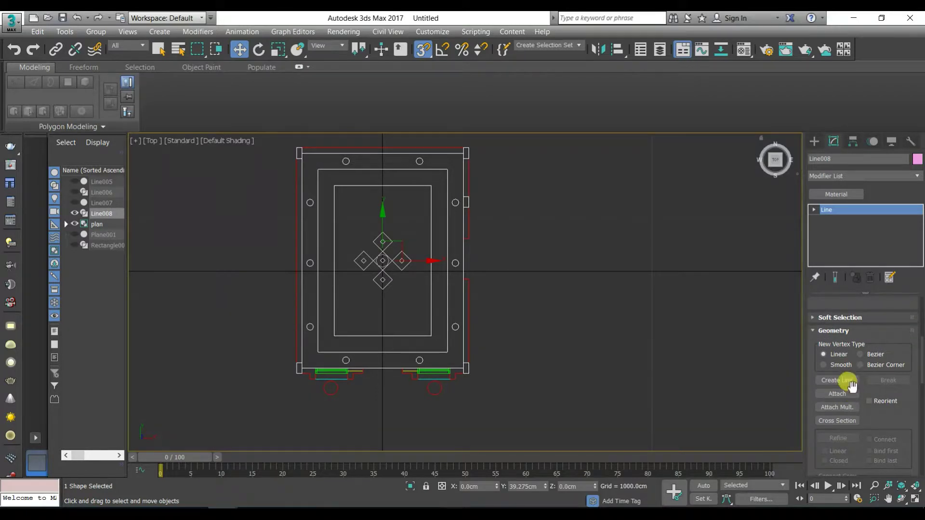
left_click(837, 380)
left_click(447, 170)
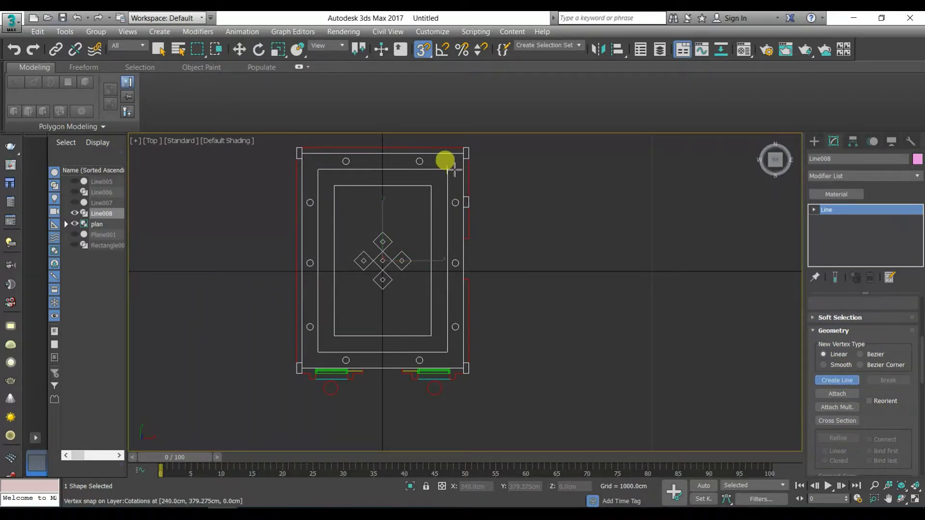
left_click(447, 352)
left_click(318, 352)
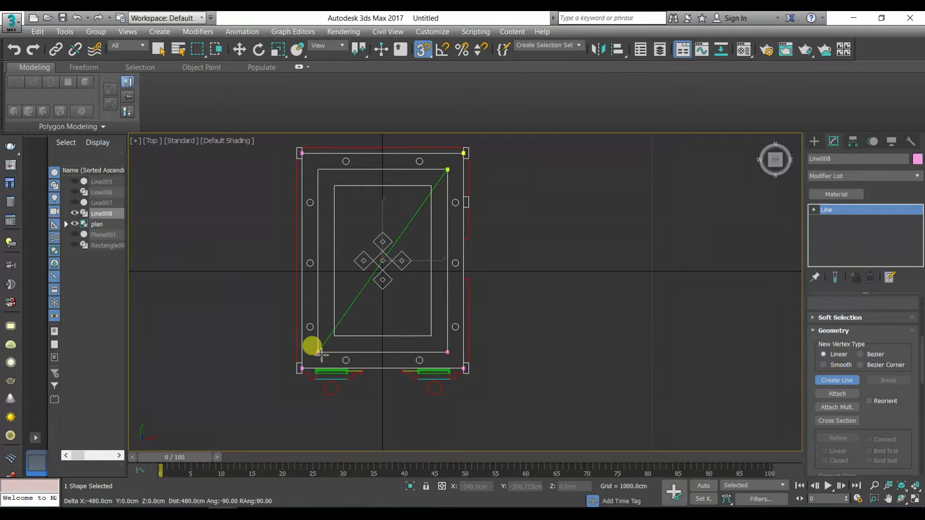
left_click(318, 169)
left_click(448, 169)
left_click(431, 309)
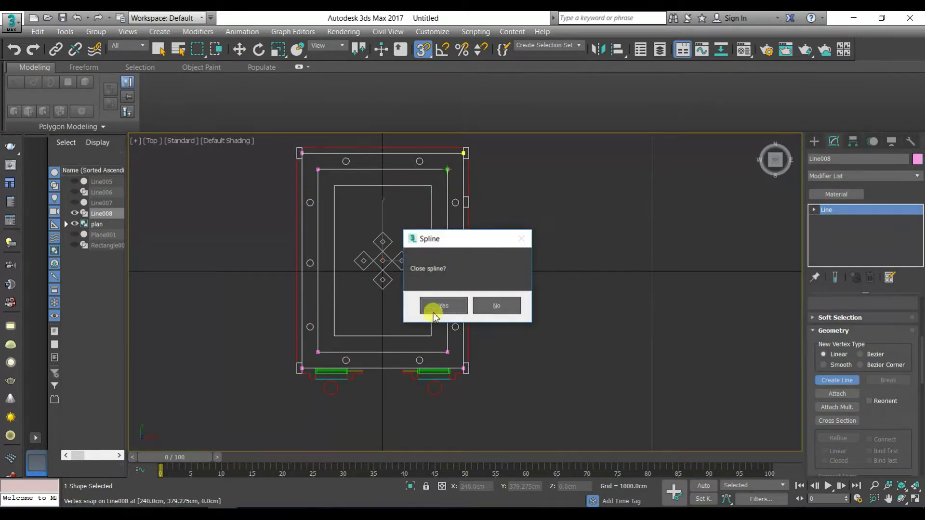
Convert the wall outline and middle rectangle shape to an Editable Poly.
left_click(814, 141)
right_click(602, 169)
mouse_move(675, 302)
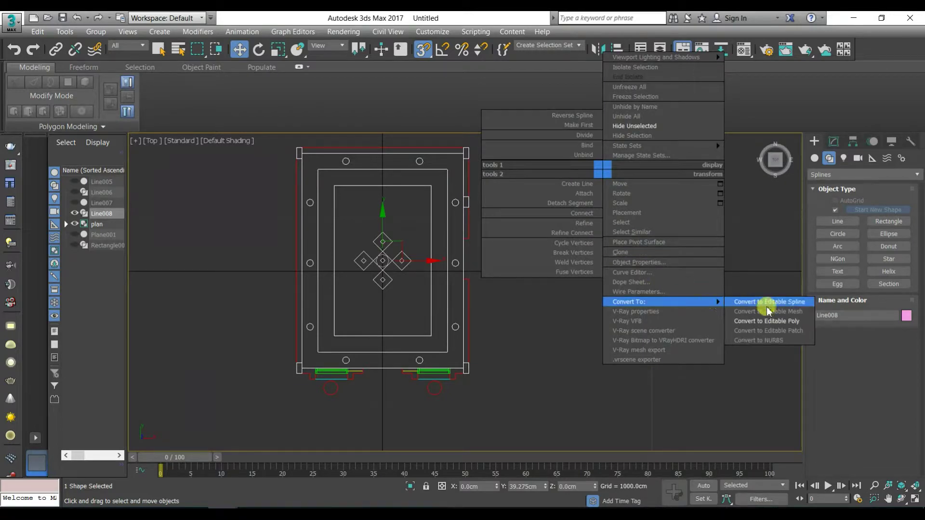
left_click(764, 318)
Extrude the polygon of the frame between the room's wall outline and the middle rectangle by 25 cm.
middle_click_drag(535, 307, 569, 233, "alt")
right_click(573, 221)
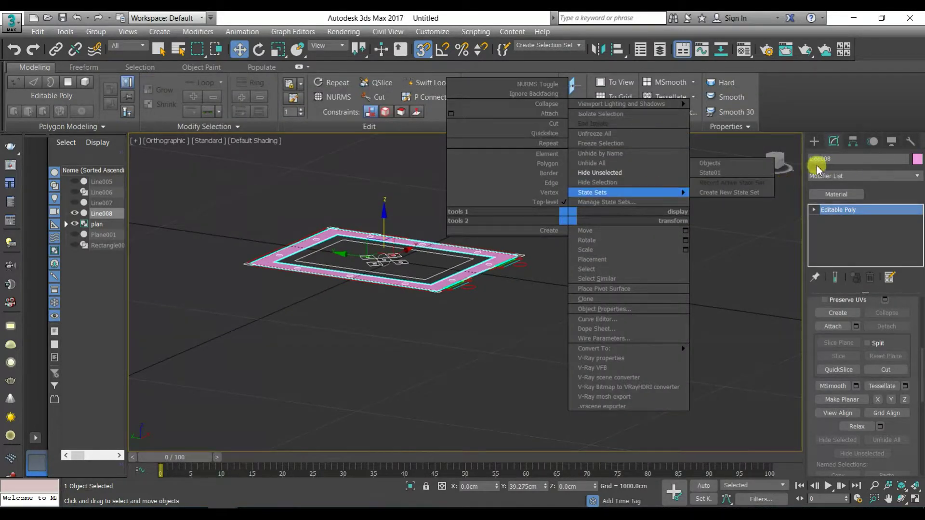
left_click(483, 272)
key("4")
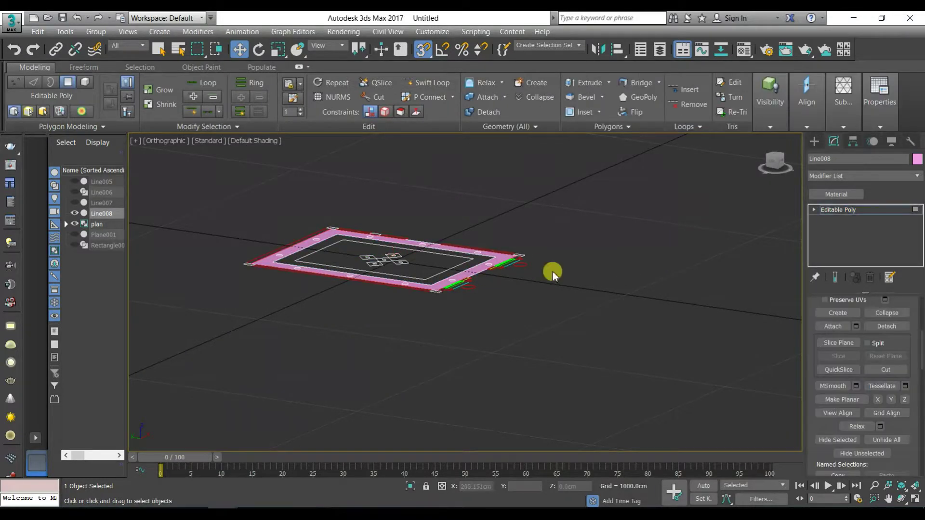
left_click(495, 262)
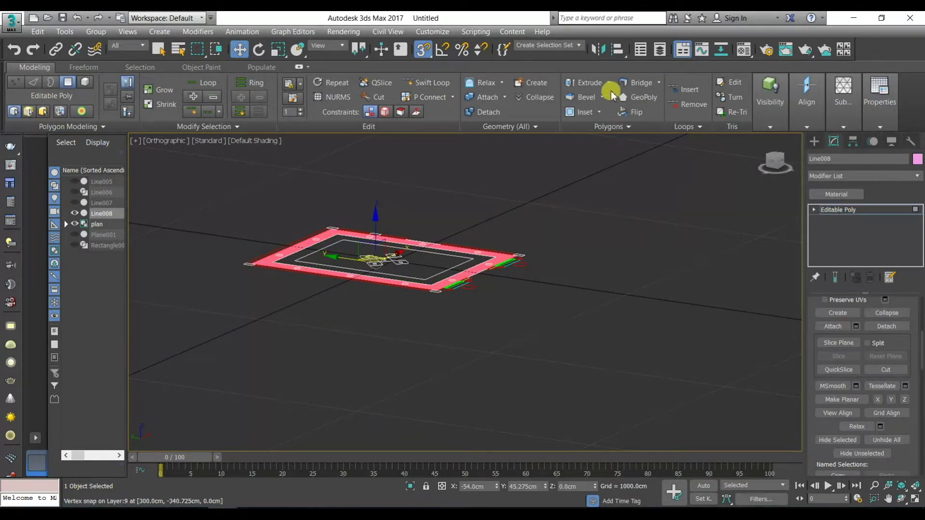
left_click(584, 82, "shift")
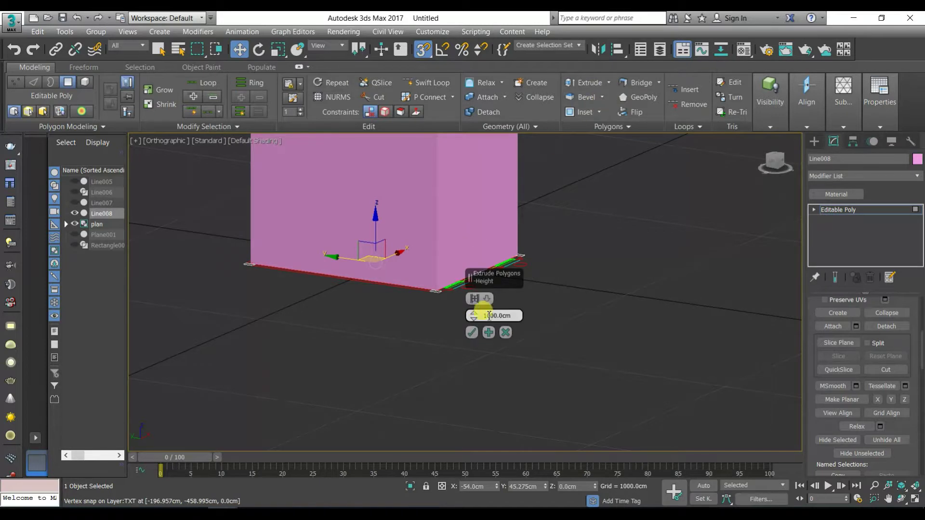
type("25")
key("Return")
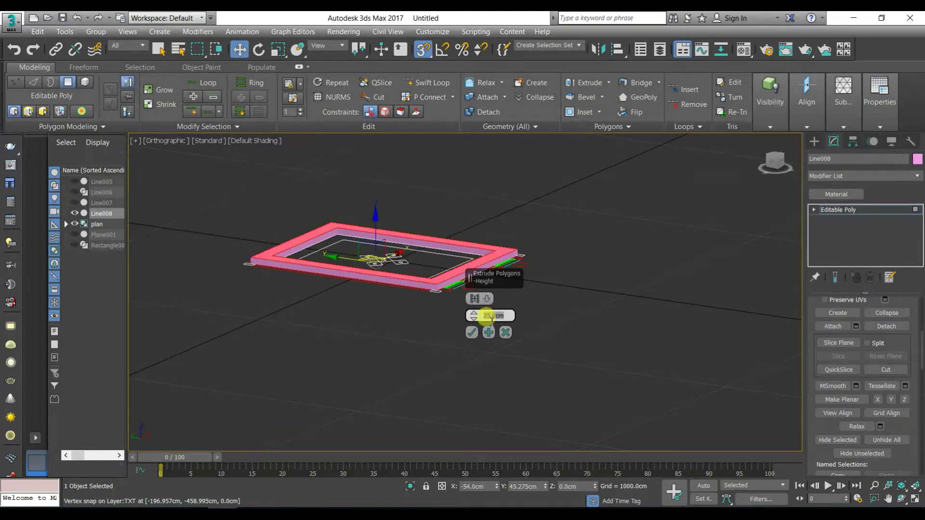
left_click(469, 333)
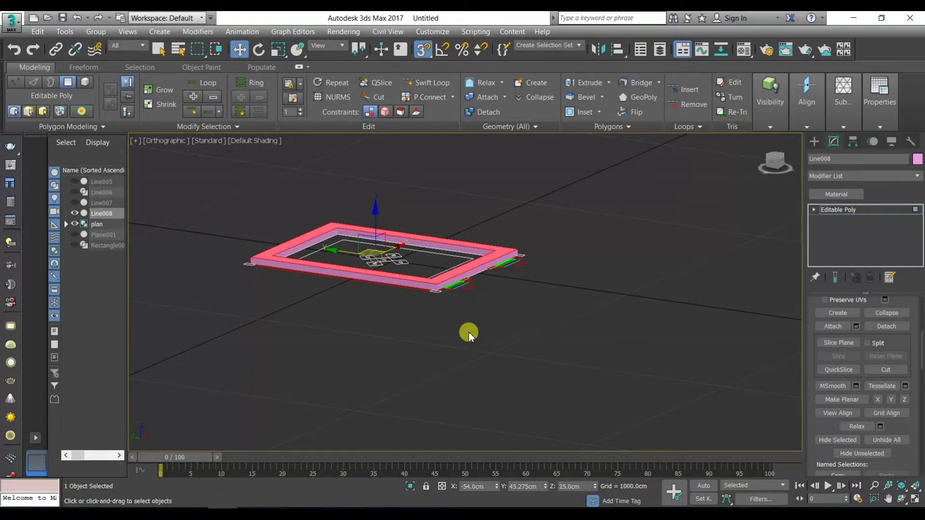
In the Front view, select the frame's lower inner vertices and raise them to a height of about 11.4 cm.
middle_click_drag(434, 296, 438, 319, "alt")
key("1")
key("f")
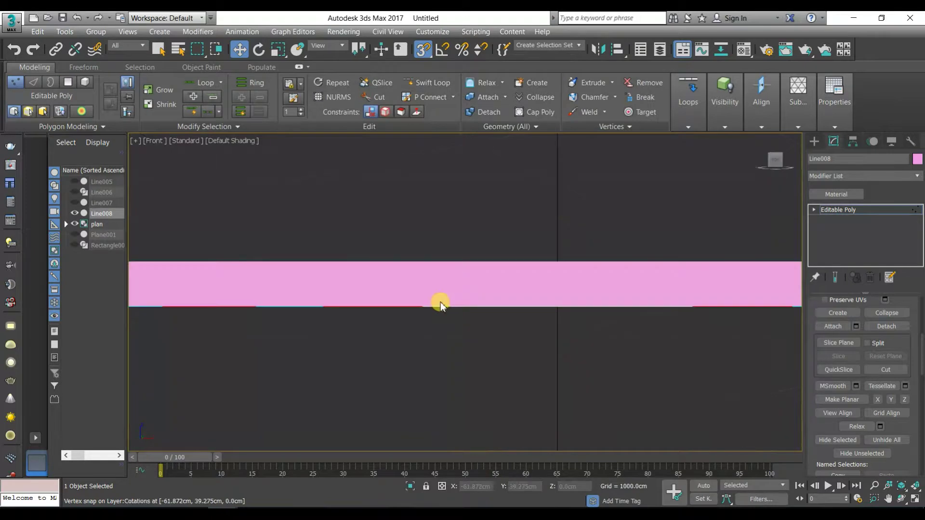
key("F3")
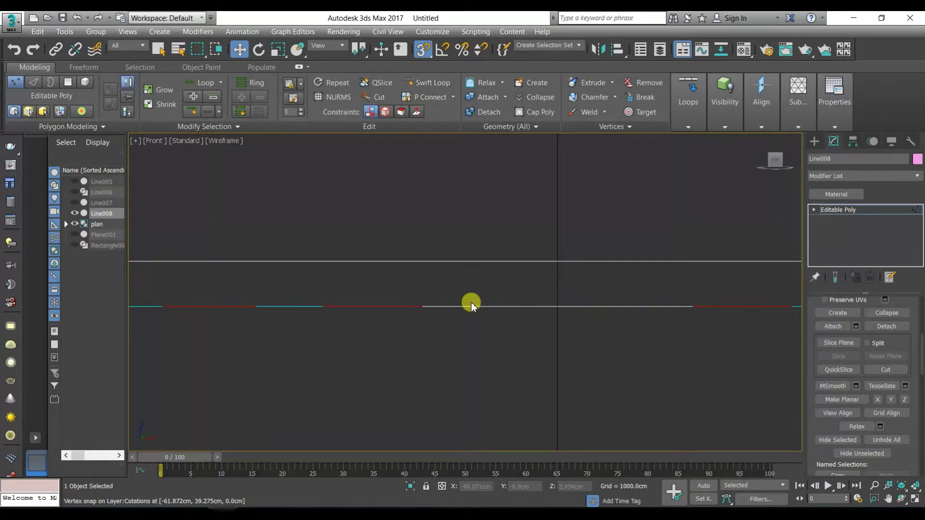
scroll(438, 316, "down", 3)
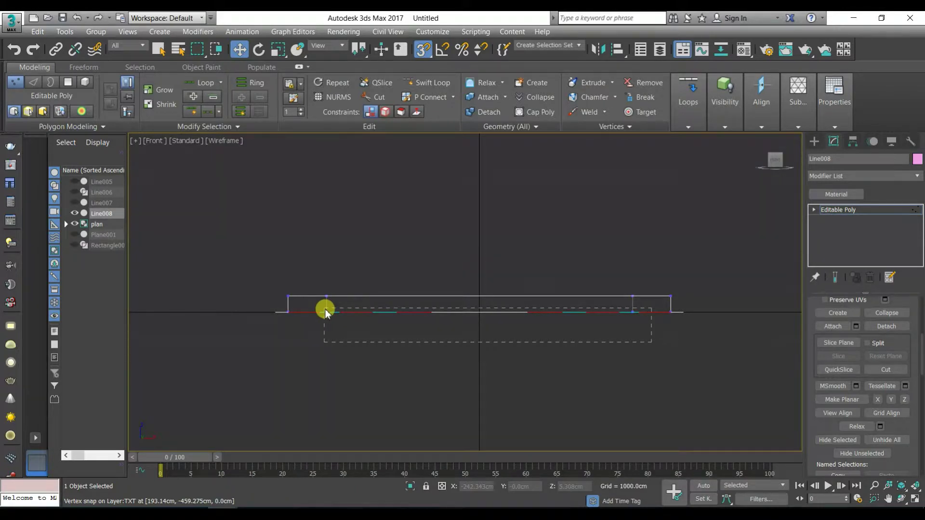
left_click_drag(326, 312, 483, 272)
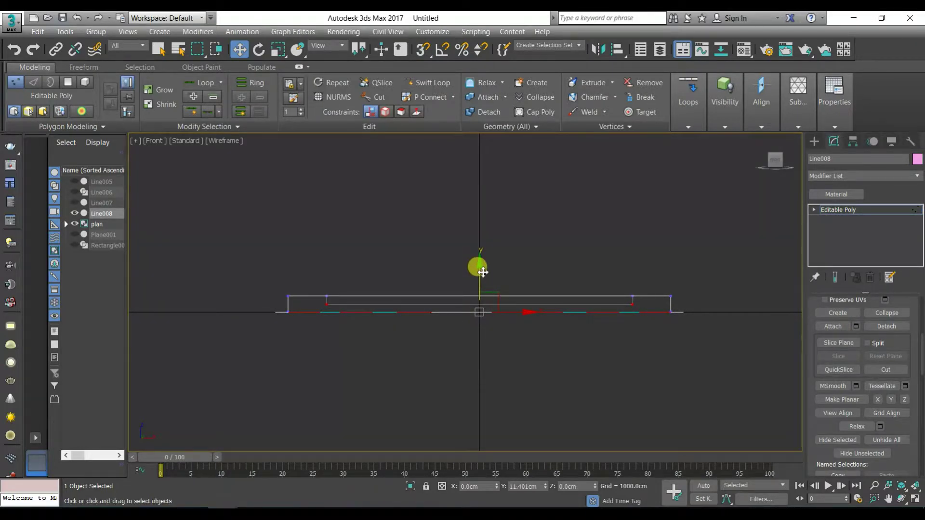
left_click_drag(483, 271, 480, 264)
Unhide all objects and raise the outer frame, snapping its base to the top of the inner surround at Z 20 cm.
right_click(443, 193)
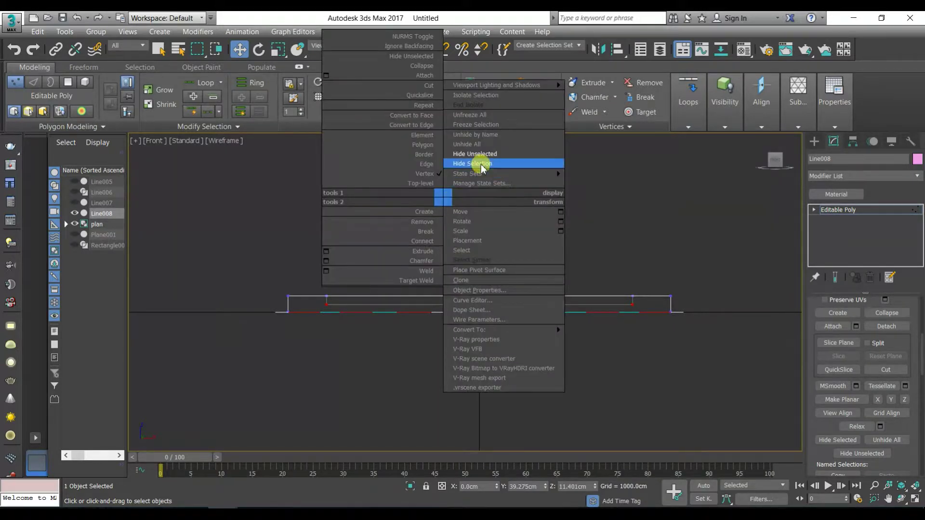
left_click(486, 145)
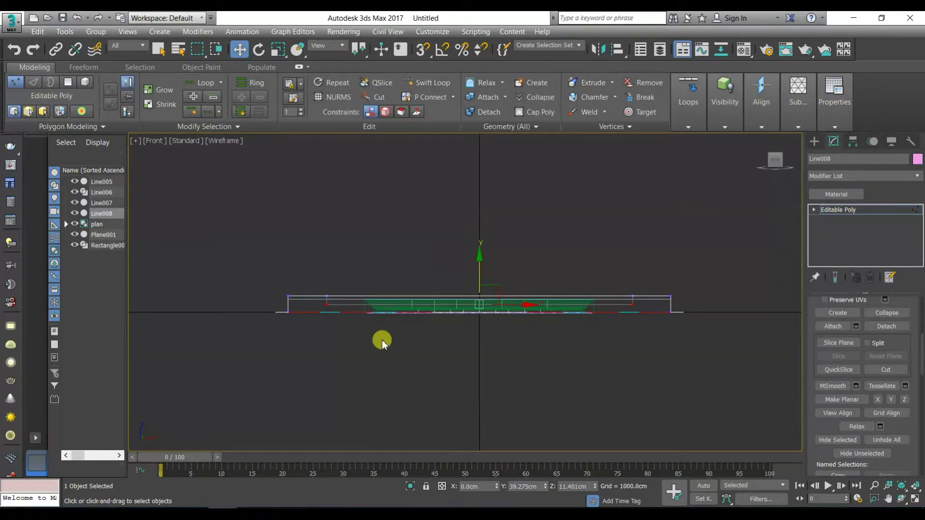
left_click(814, 141)
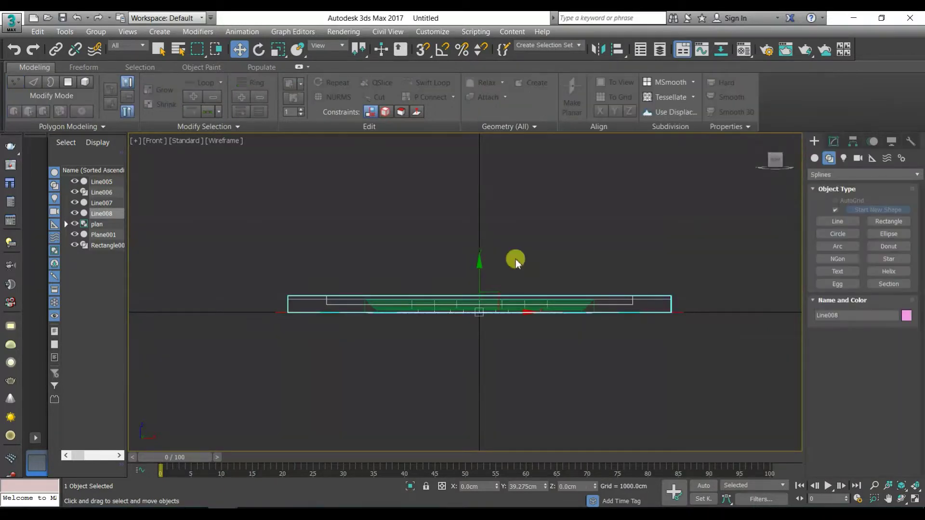
scroll(373, 343, "up", 3)
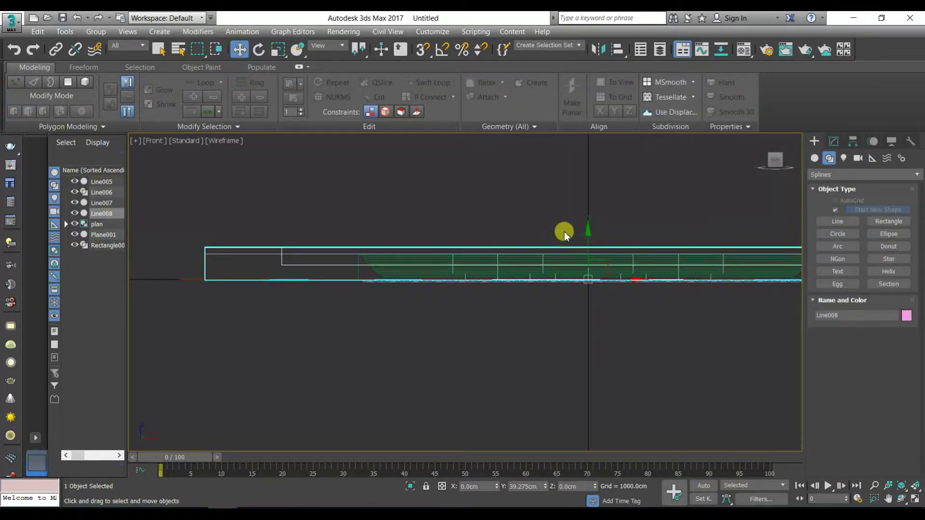
left_click_drag(588, 240, 587, 192)
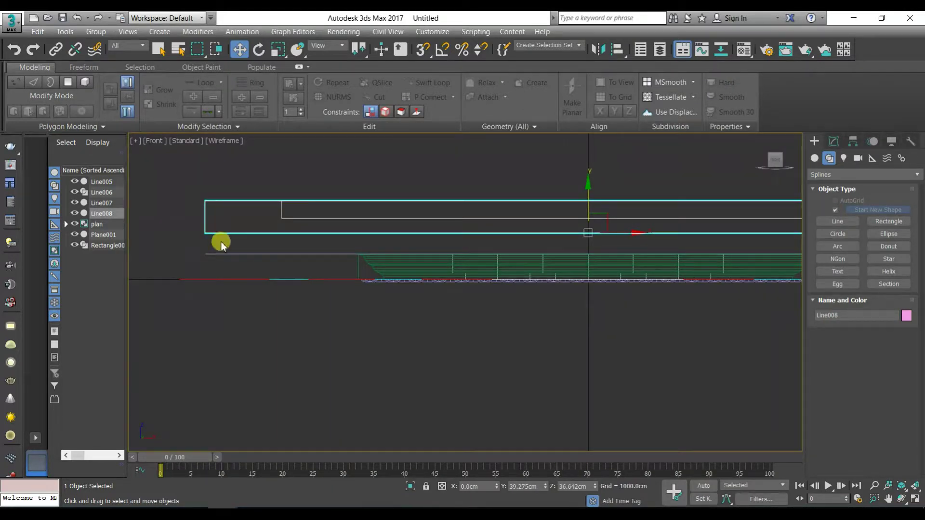
key("s")
left_click_drag(211, 234, 213, 263)
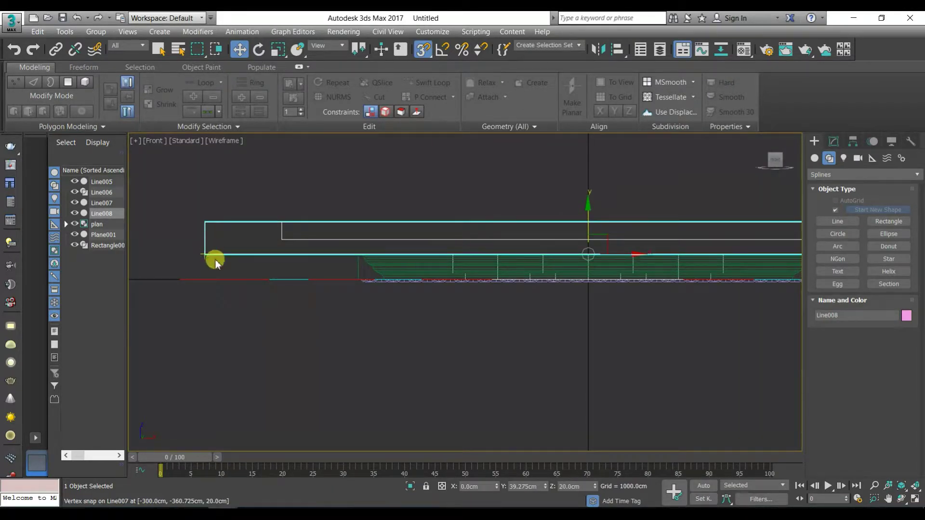
Examine how the outer frame fits the inner surround, molding and panel in shaded display, from an angle and from the top.
scroll(236, 264, "down", 4)
mouse_move(256, 265)
middle_mouse_down("alt")
mouse_move(284, 299)
mouse_move(254, 291)
middle_mouse_up("alt")
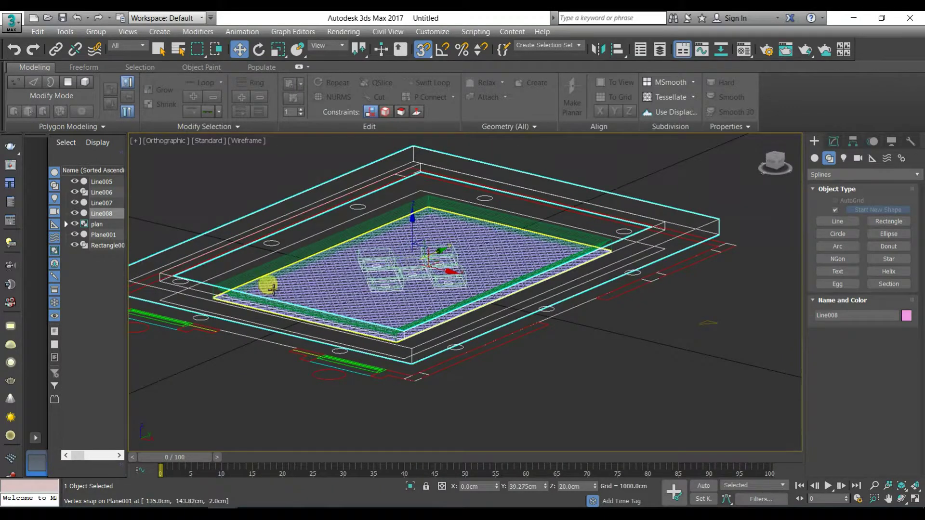
key("F3")
scroll(420, 185, "up", 5)
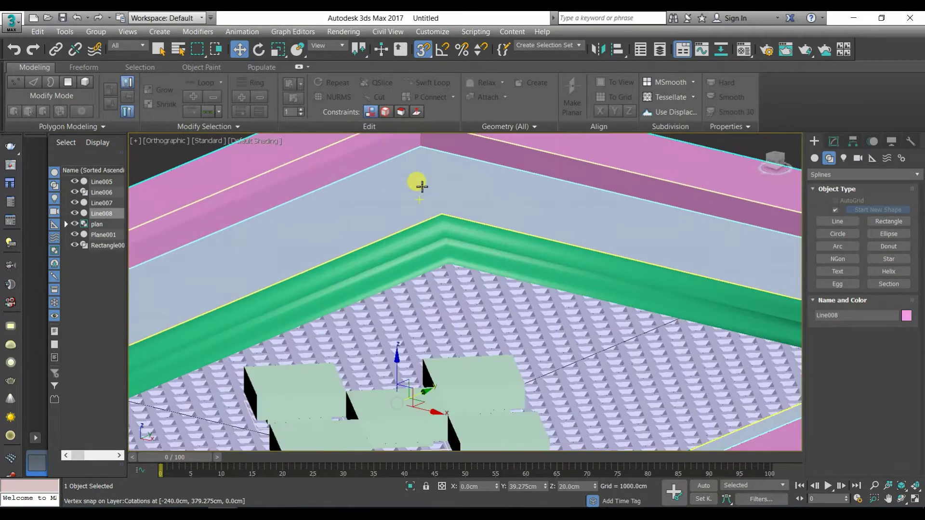
scroll(420, 186, "down", 5)
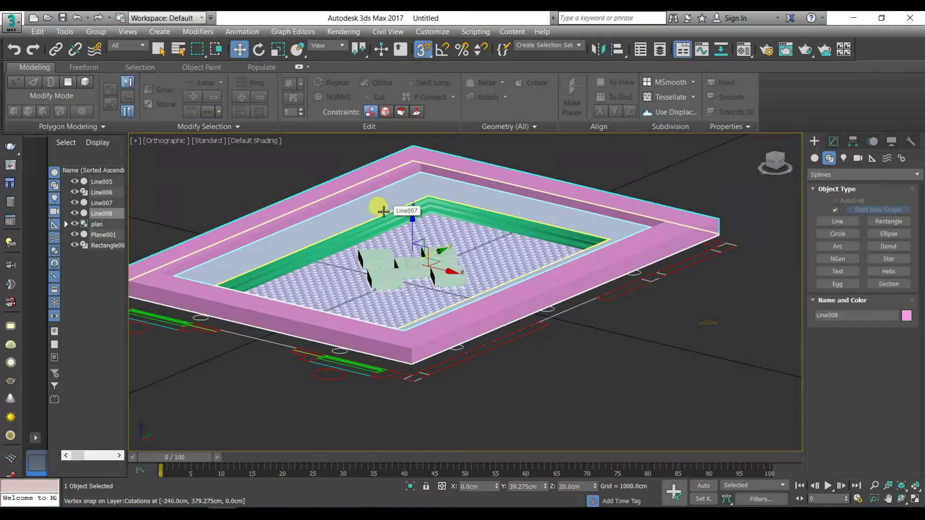
middle_click_drag(452, 226, 477, 264, "alt")
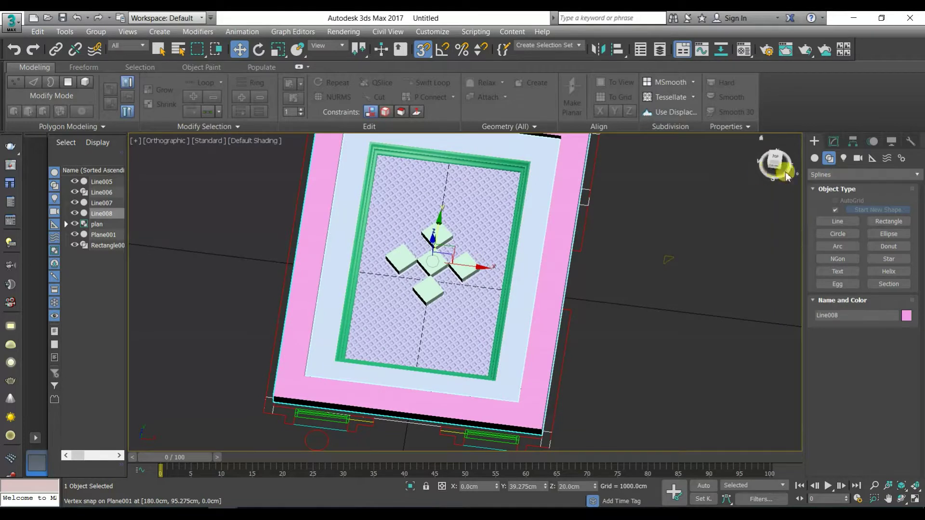
left_click(777, 159)
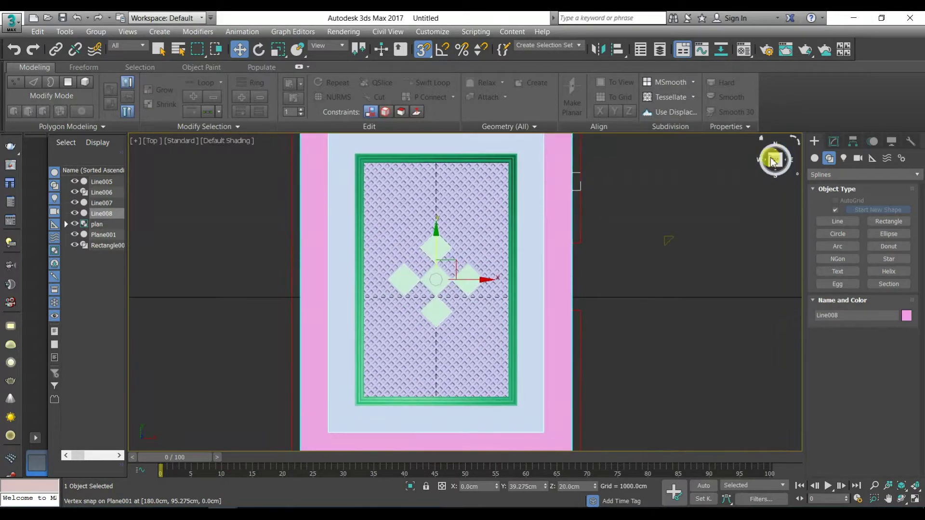
Select the plan group and hide every other object to leave only the plan linework visible.
key("ctrl+s")
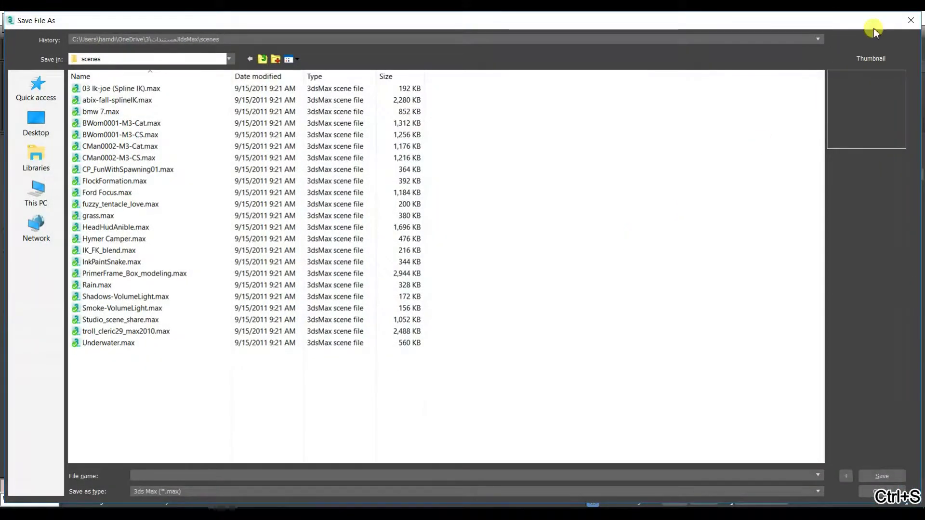
key("Escape")
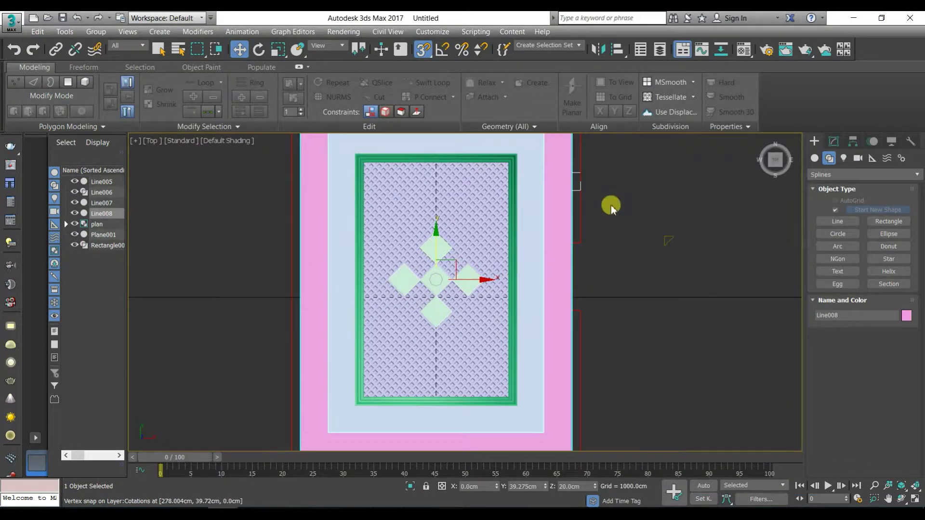
left_click(574, 223)
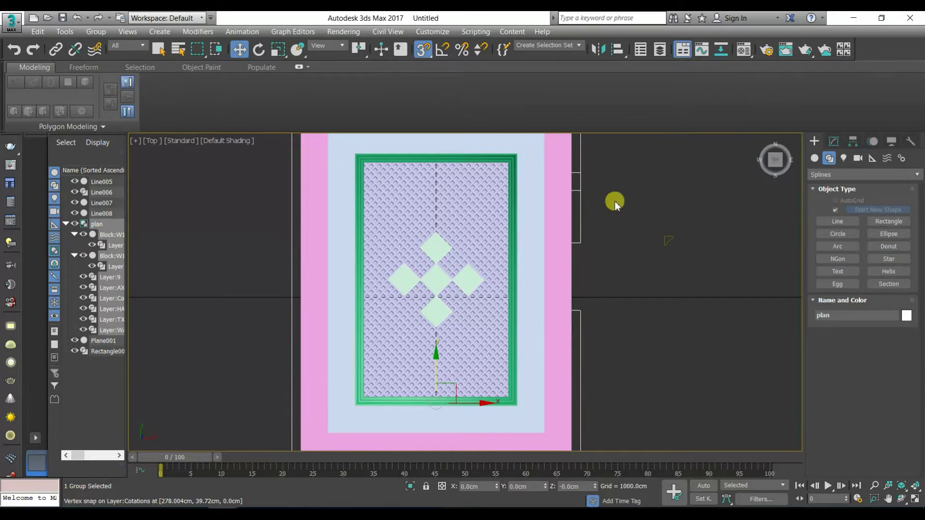
right_click(615, 201)
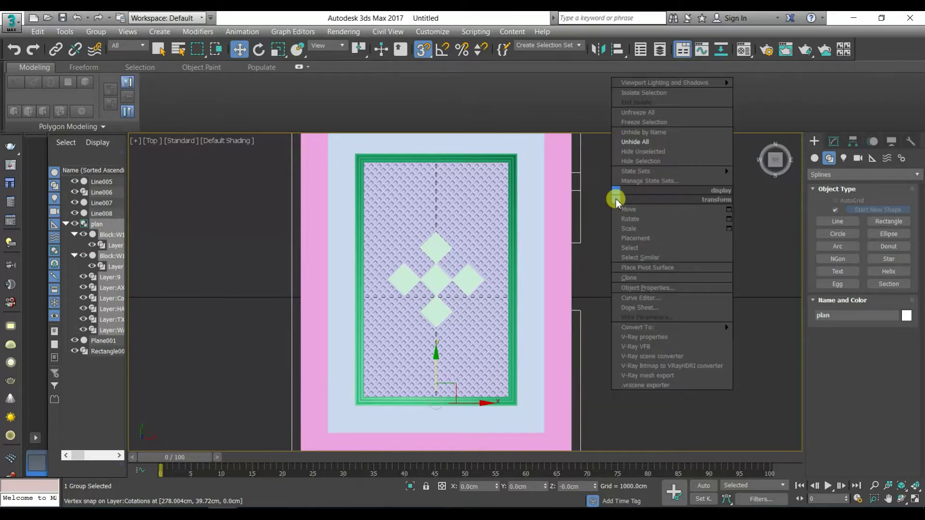
left_click(667, 165)
Draw a closed line around the small inner square of the lowest plan diamond, snapping to its four corners.
scroll(458, 279, "up", 4)
scroll(459, 280, "up", 2)
left_click(835, 222)
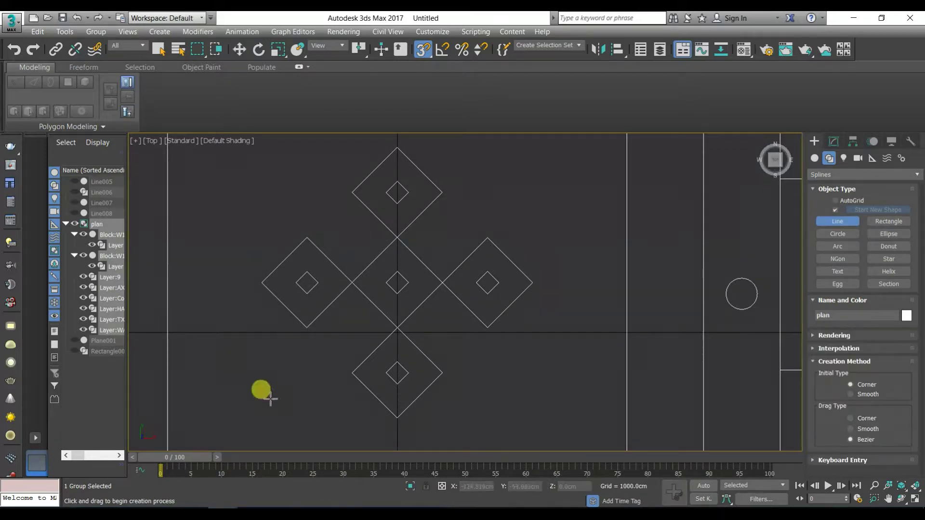
left_click(397, 362)
left_click(409, 373)
left_click(397, 384)
left_click(385, 372)
left_click(397, 361)
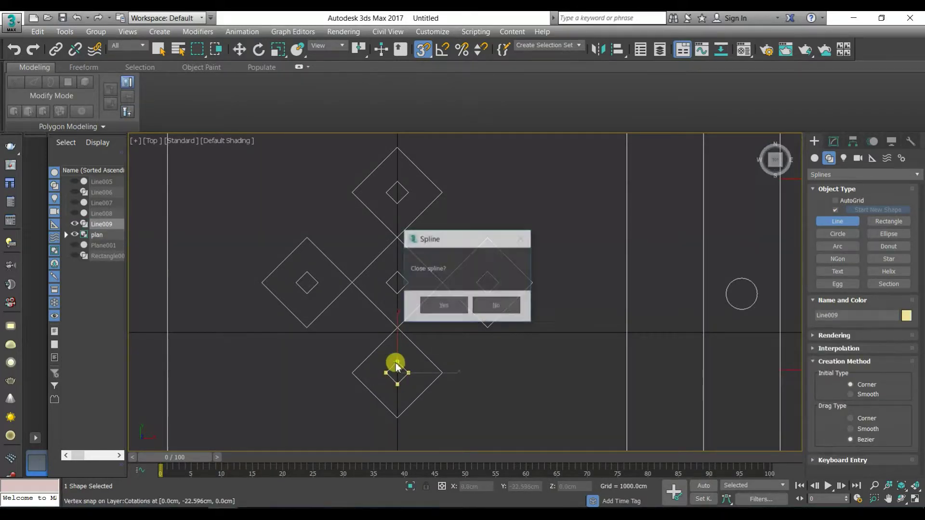
left_click(440, 309)
right_click(475, 324)
Convert the small inner diamond outline to an Editable Poly.
right_click(475, 324)
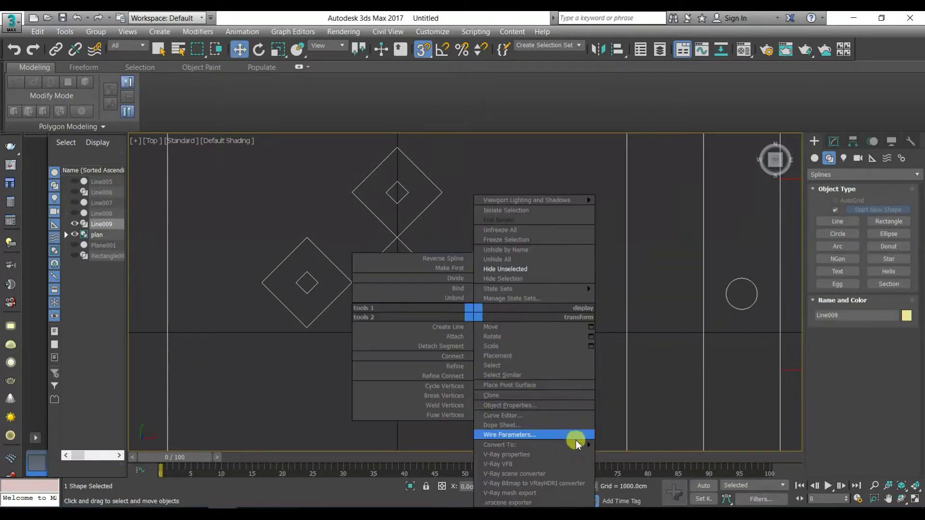
mouse_move(577, 444)
left_click(622, 465)
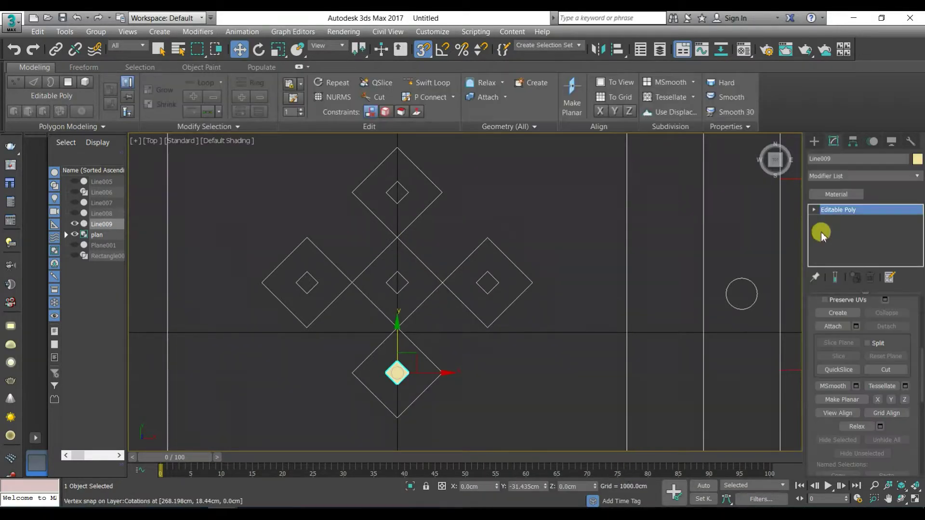
Extrude the small diamond's polygon twice in succession by 2.5 cm each and display it in wireframe.
key("4")
left_click(400, 374)
middle_click_drag(413, 377, 490, 316, "alt")
left_click(609, 82)
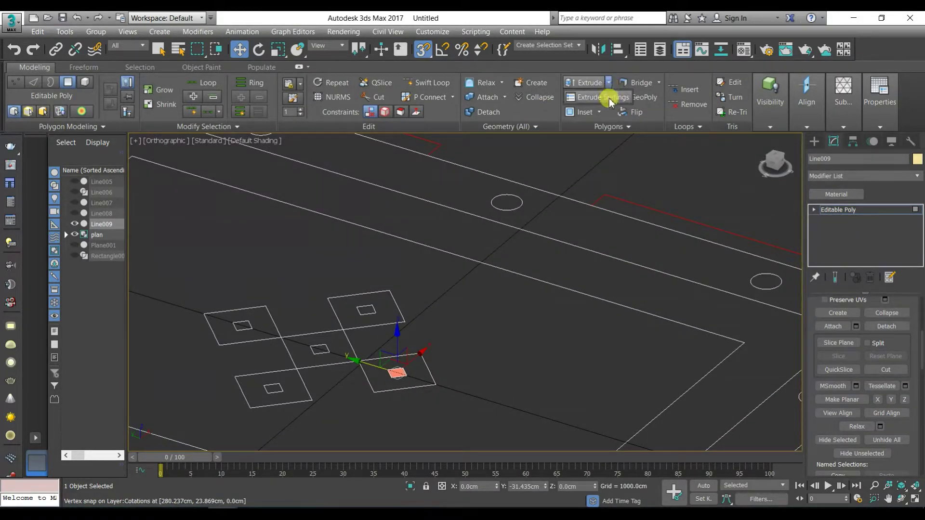
left_click(608, 99)
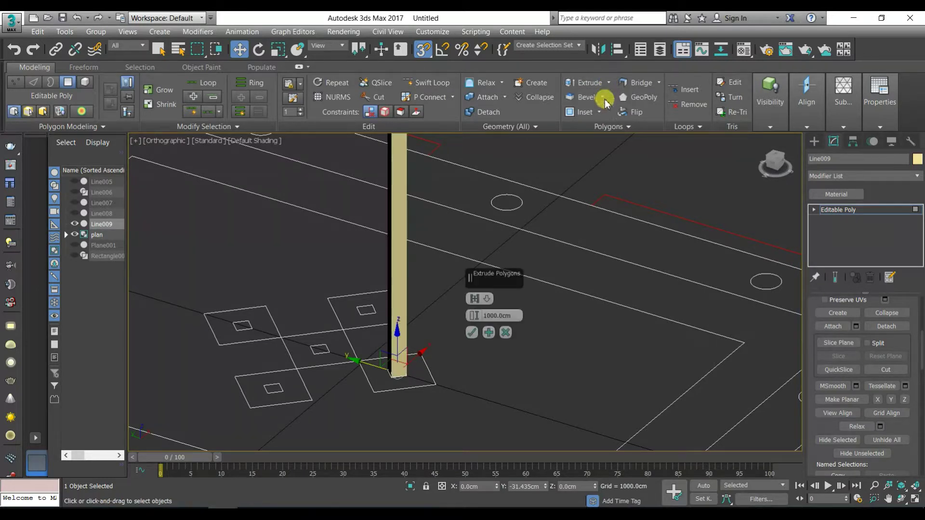
type("2.")
key("Return")
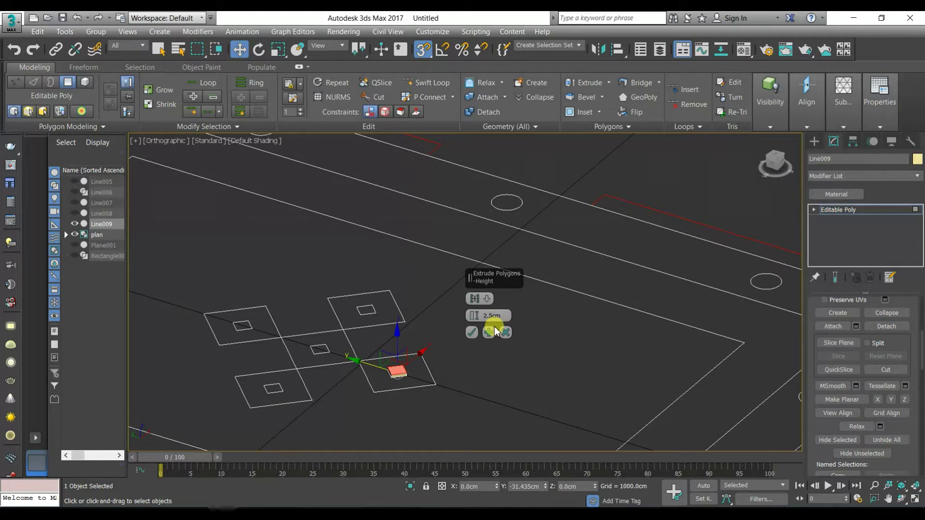
left_click(494, 328)
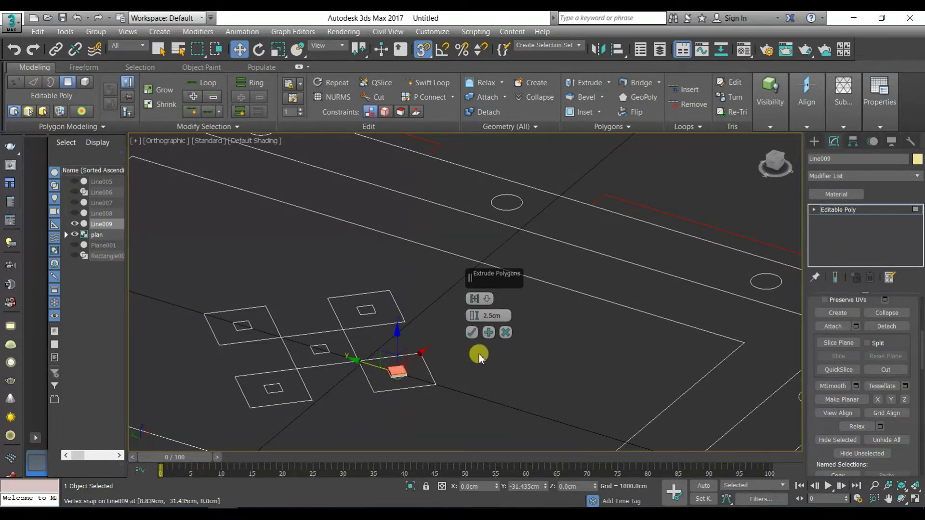
left_click(471, 333)
scroll(400, 373, "up", 10)
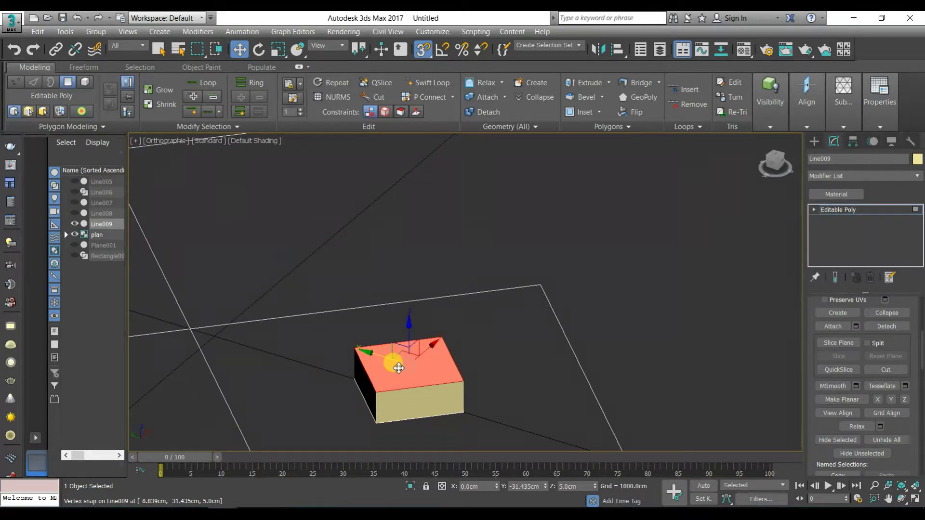
key("F3")
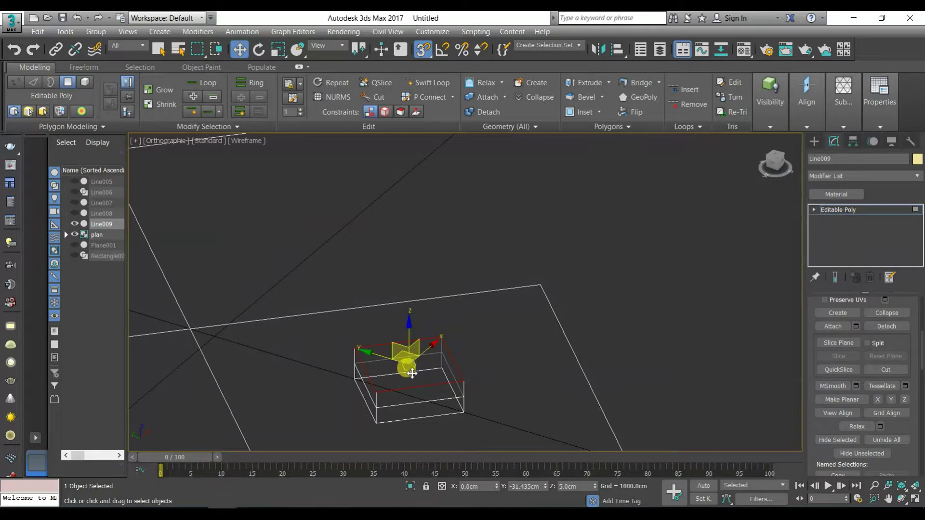
Show the small diamond block shaded with edged faces and scale its top polygon down slightly to taper the upper sides.
key("F3")
key("F2")
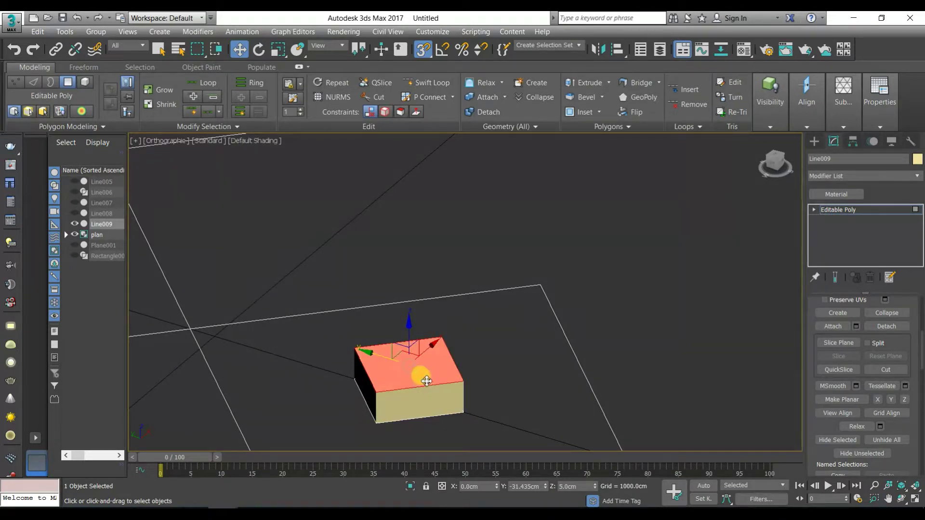
key("F4")
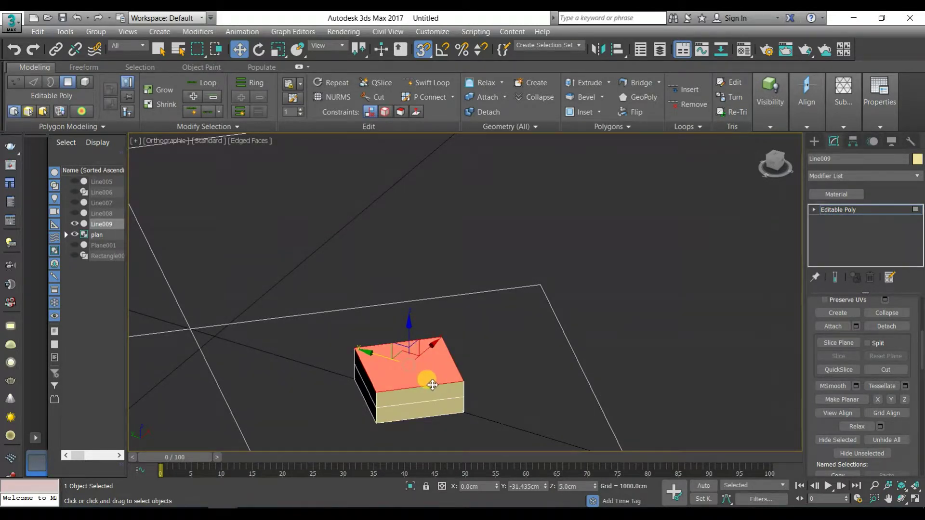
key("r")
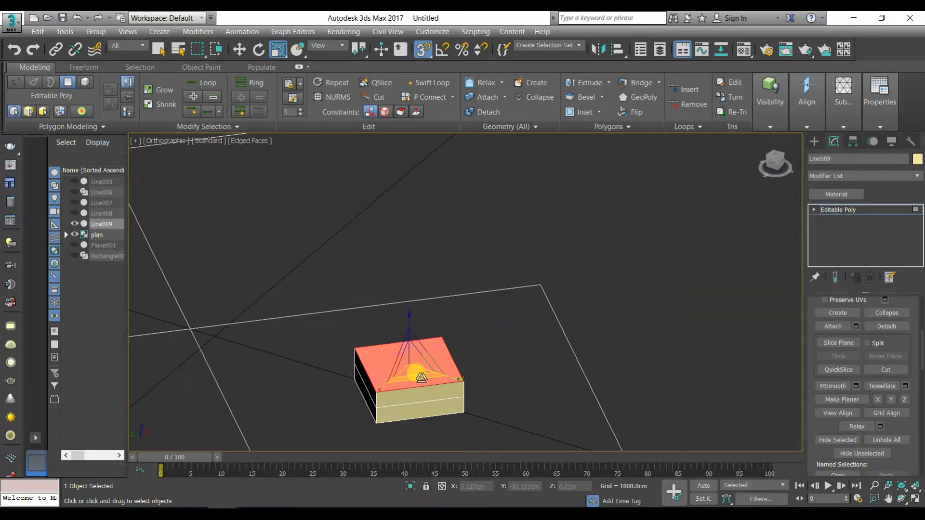
left_click_drag(422, 376, 425, 373)
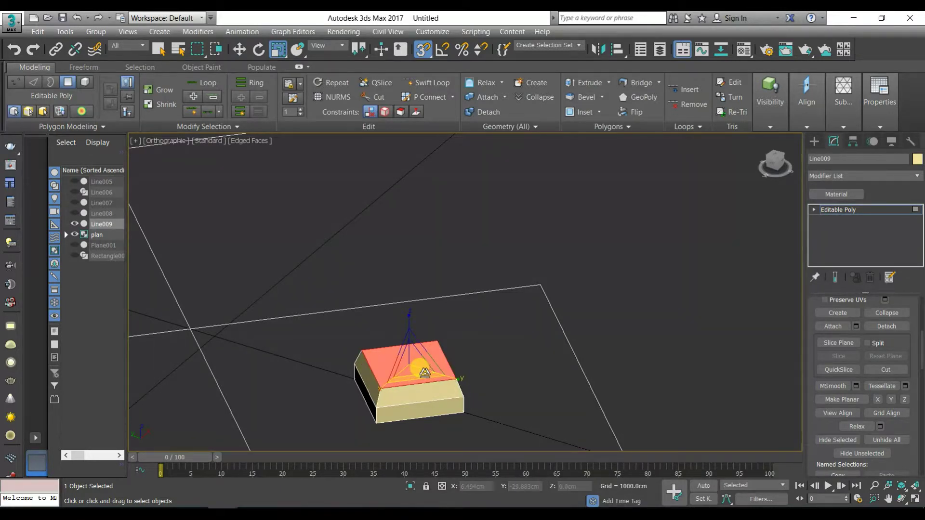
Inset the block's top polygon by 1.5 cm with the By Polygon option.
scroll(809, 385, "down", 5)
scroll(863, 398, "down", 10)
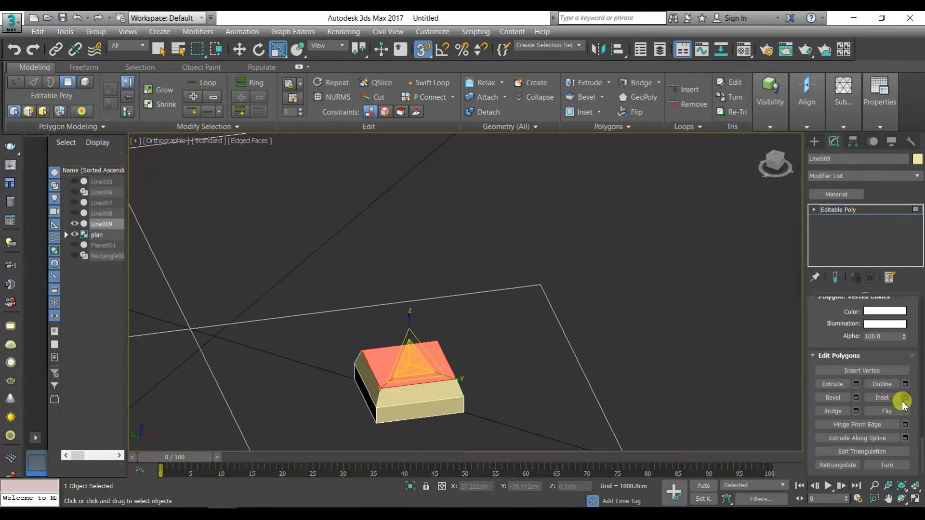
left_click(906, 397)
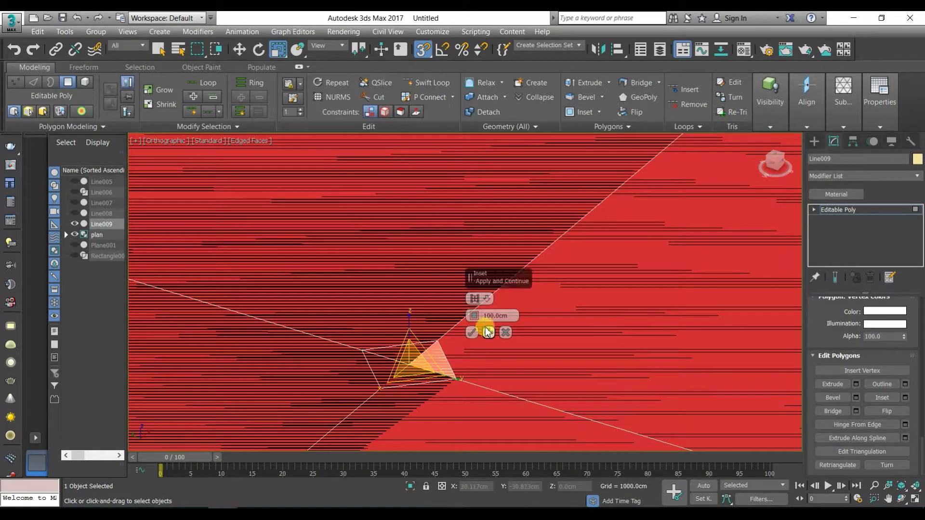
type("1.5")
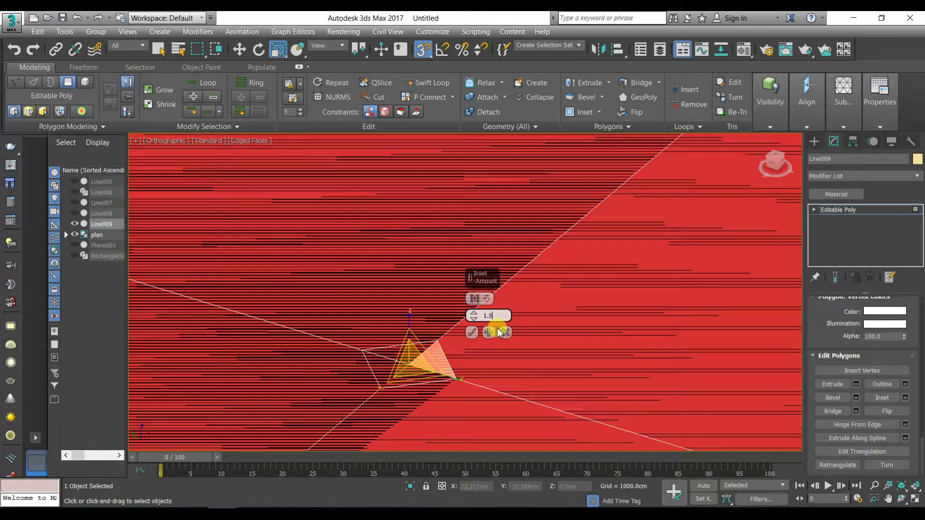
key("Return")
left_click(475, 300)
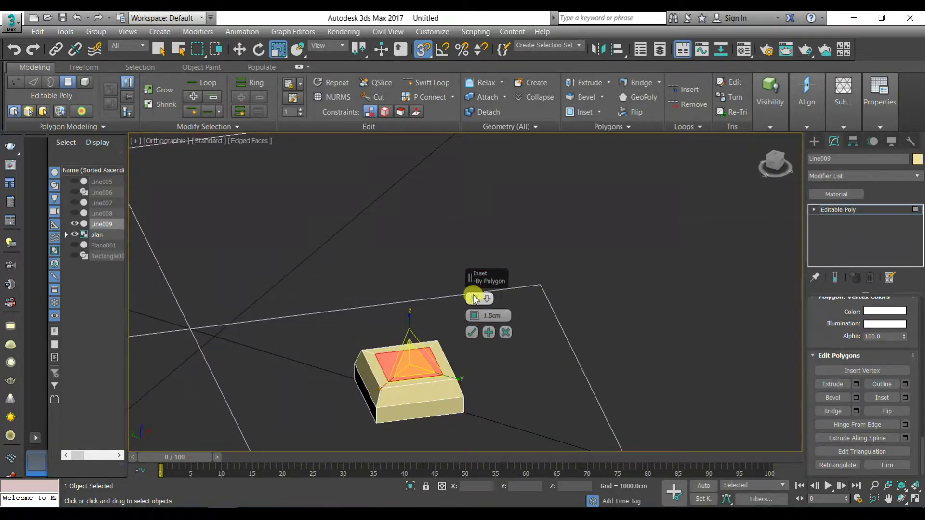
Try inset amounts of -2.5 cm and 0 cm on the block's top polygon.
key("w")
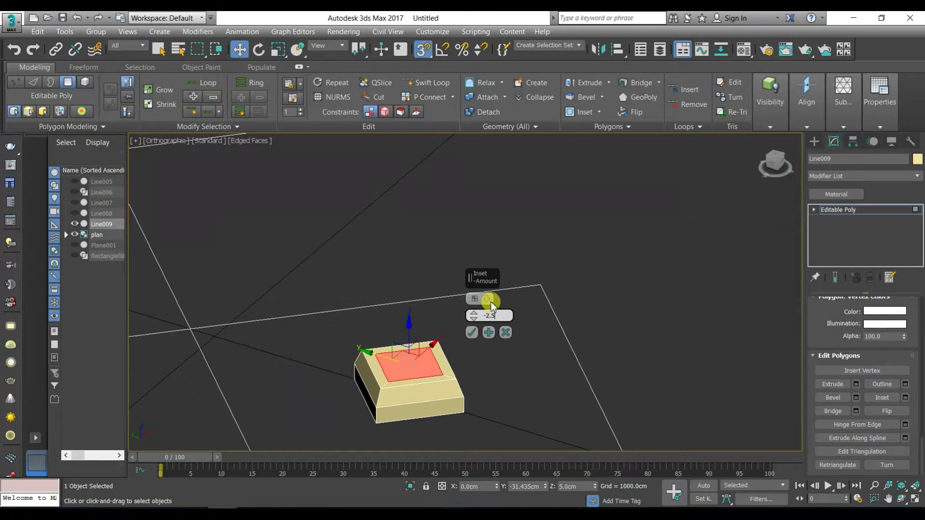
type("0")
key("Return")
key("ctrl+z")
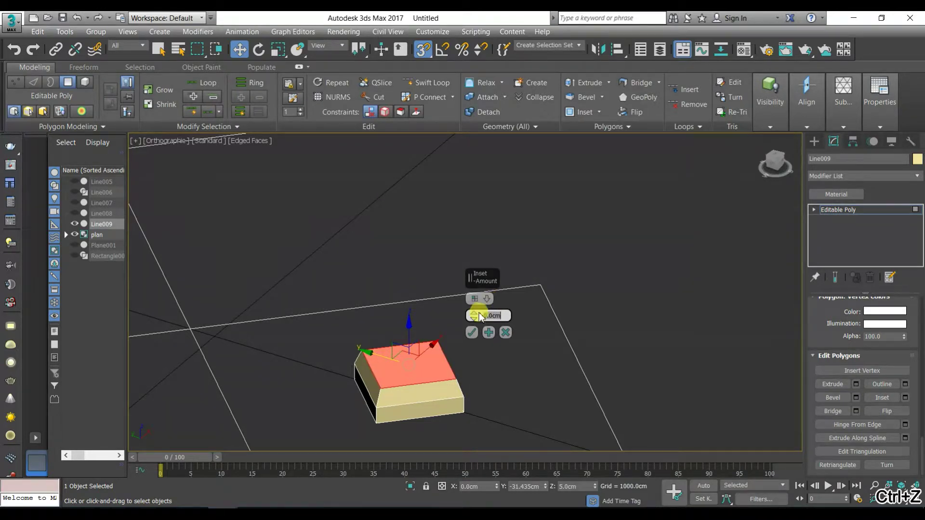
Set the inset amount back to 1.5 cm and apply the inset to the block's top polygon.
left_click_drag(484, 315, 498, 316)
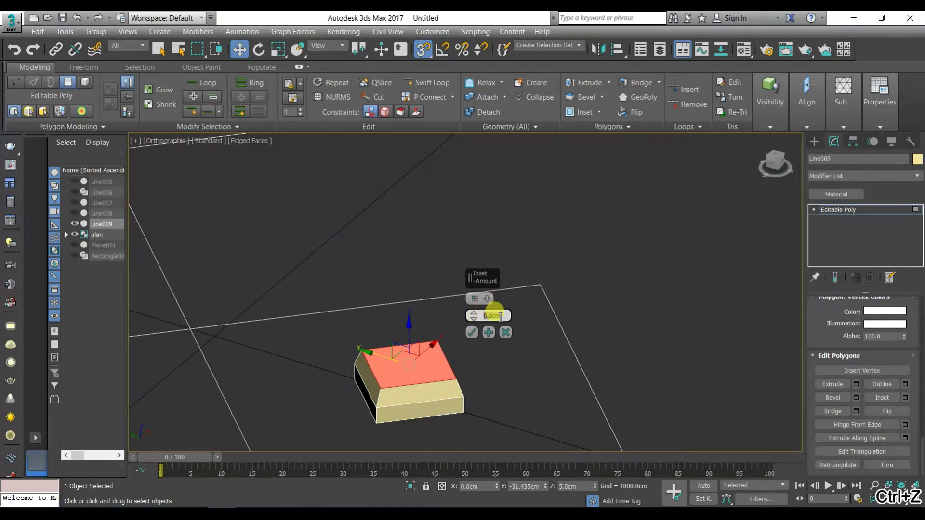
type("1.5")
key("Return")
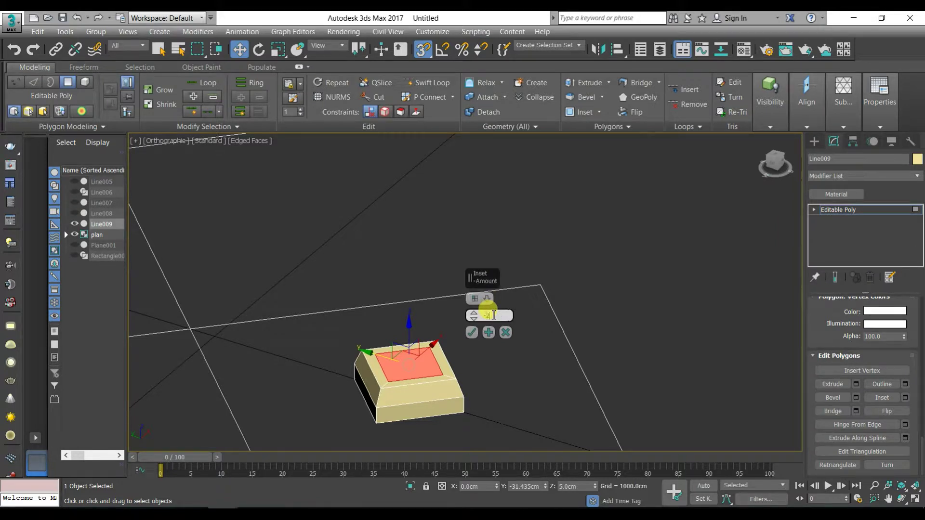
left_click(473, 331)
left_click(474, 299)
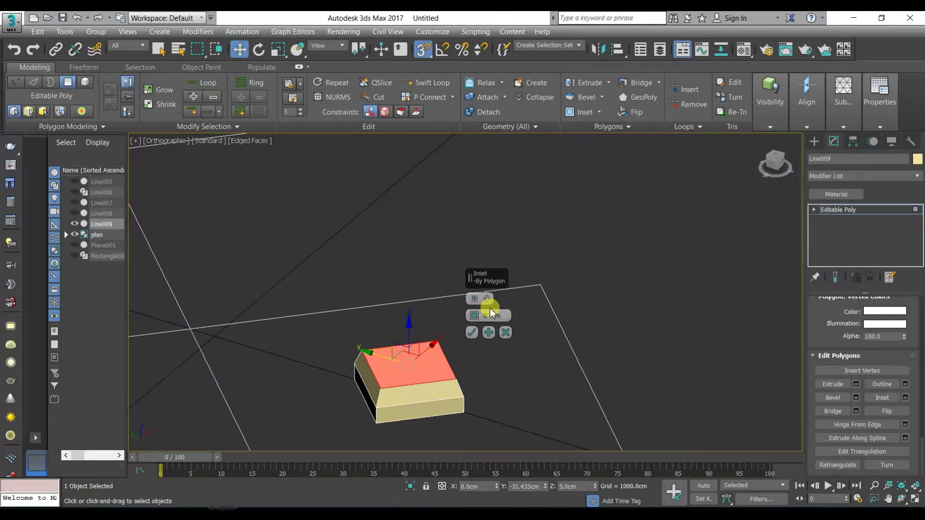
left_click(423, 351)
left_click(470, 331)
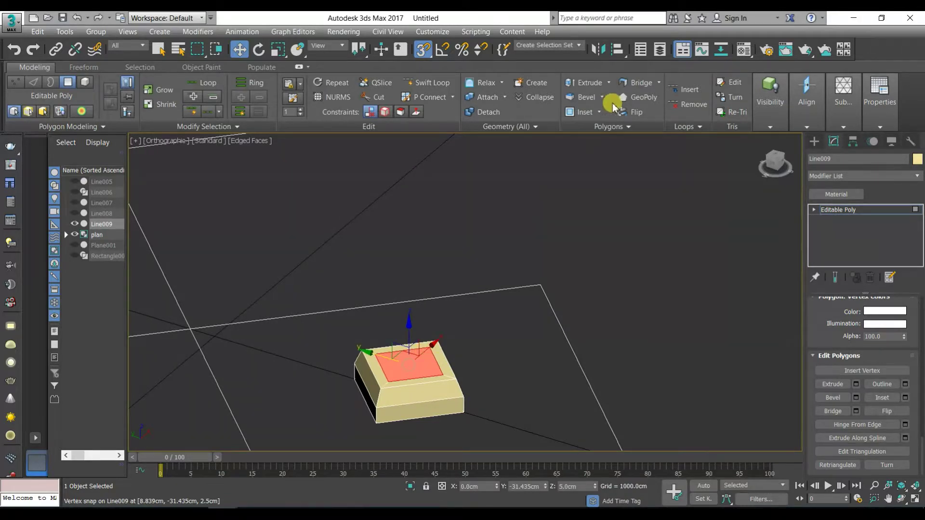
Extrude the inset polygon by -2.5 cm and scale the recess floor down so the recess walls slope inward.
left_click(608, 83)
left_click(594, 96)
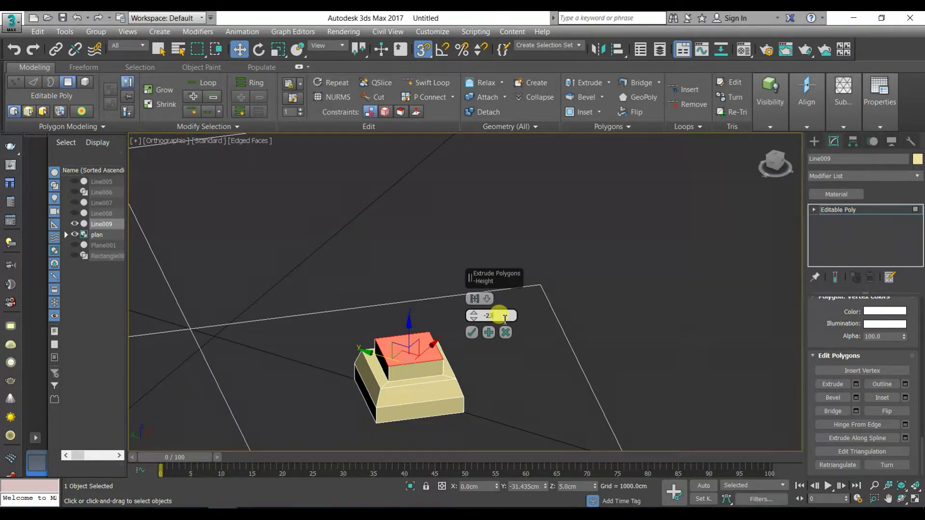
left_click(477, 333)
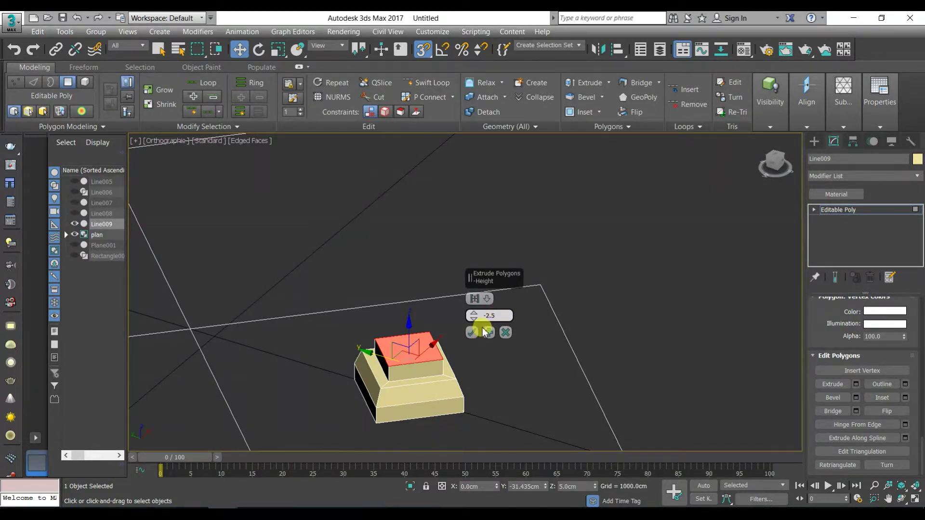
left_click(473, 332)
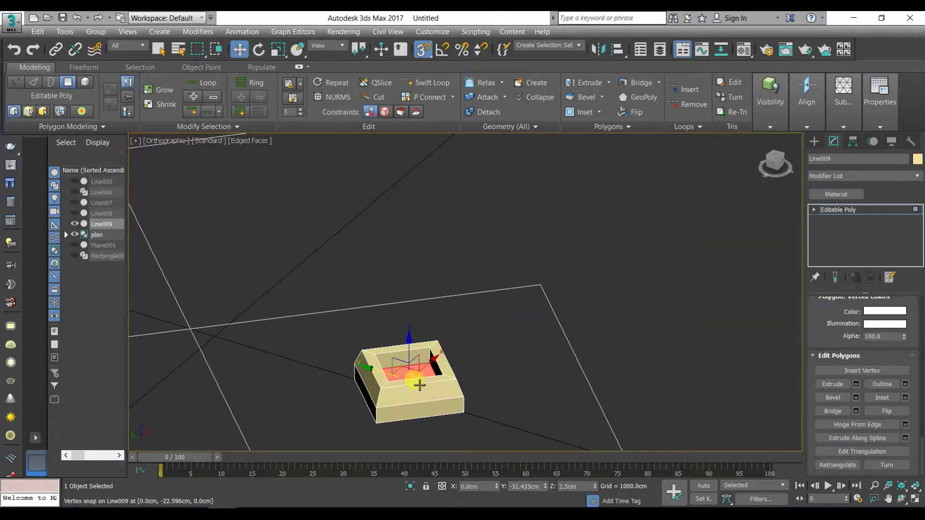
key("r")
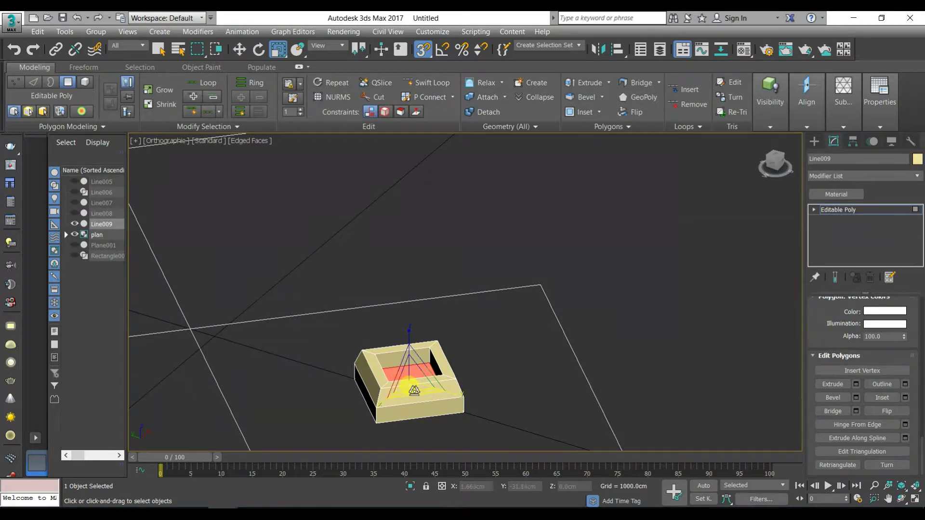
left_click_drag(414, 395, 419, 380)
left_click(613, 313)
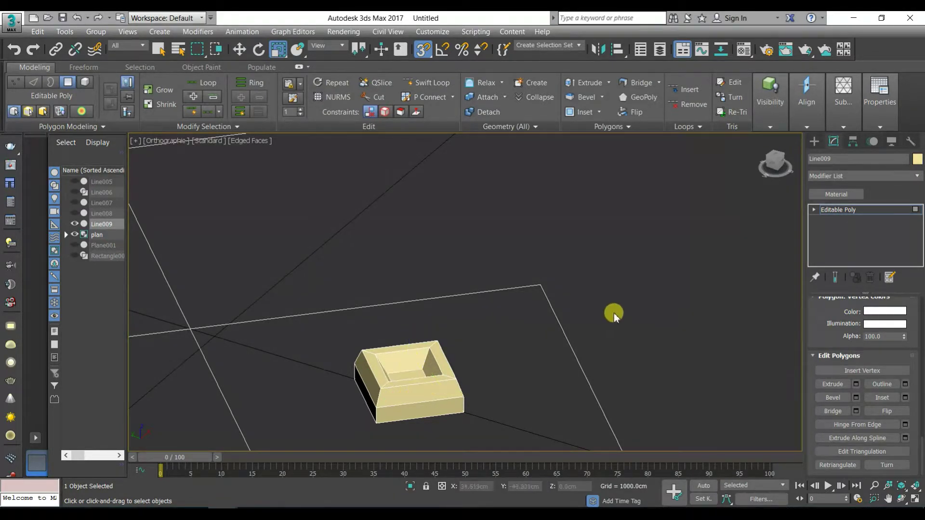
In the top view, clone the recessed block as instances onto the small inner squares of the other four plan diamonds.
key("t")
scroll(477, 328, "up", 10)
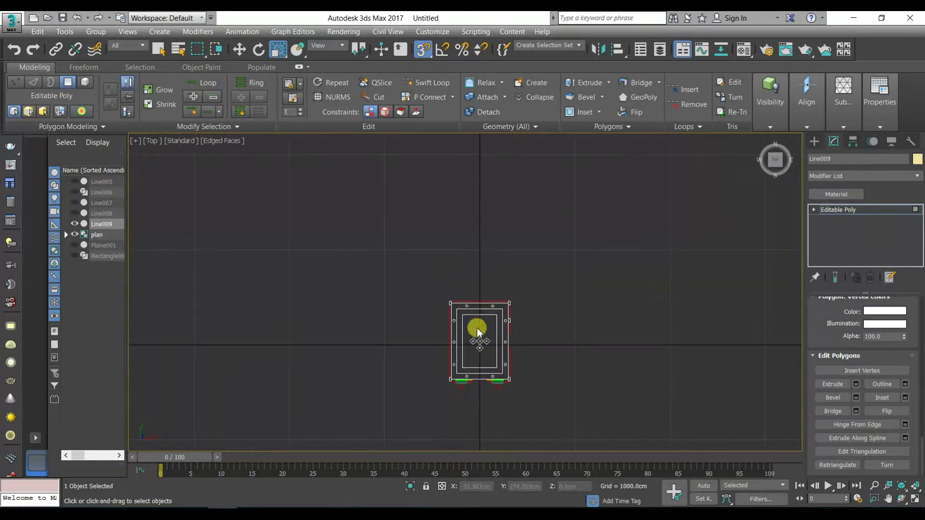
scroll(496, 359, "up", 3)
left_click(510, 360)
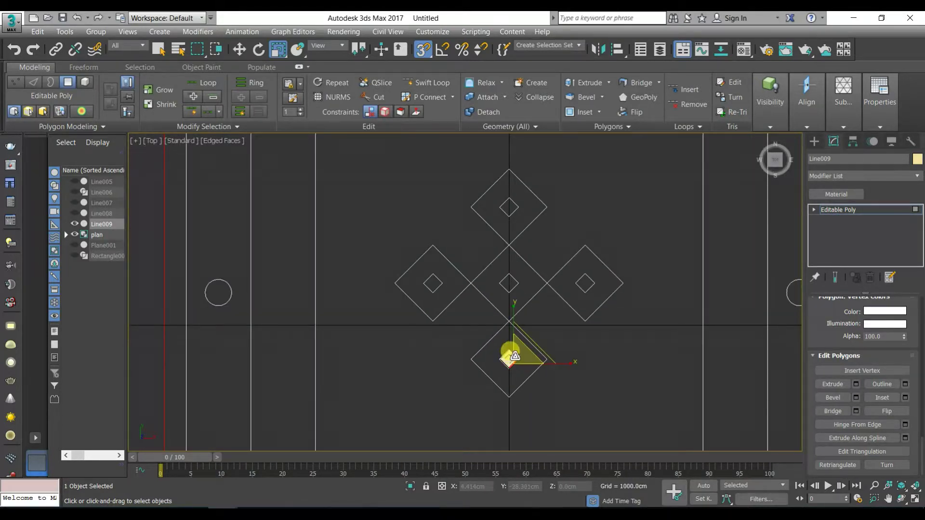
key("w")
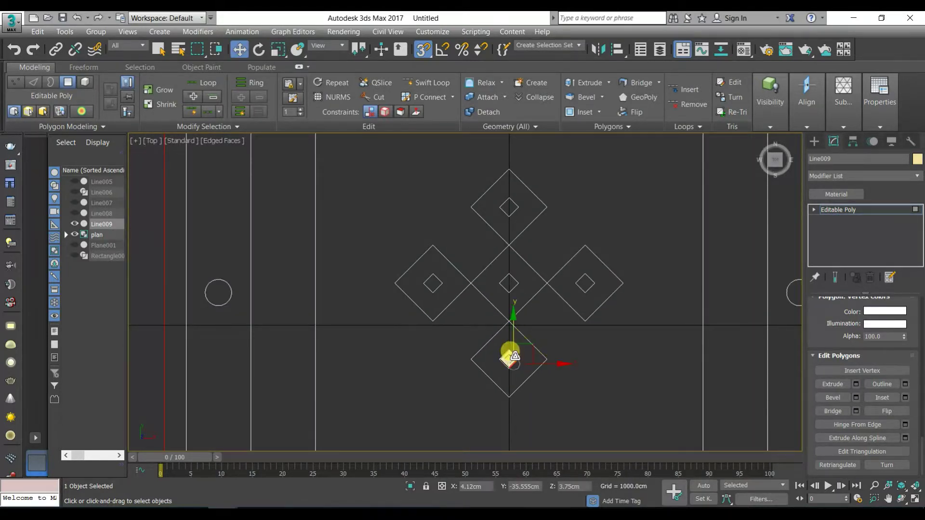
left_click(812, 142)
mouse_move(506, 313)
left_mouse_down()
mouse_move(516, 280)
mouse_move(509, 276)
left_mouse_up()
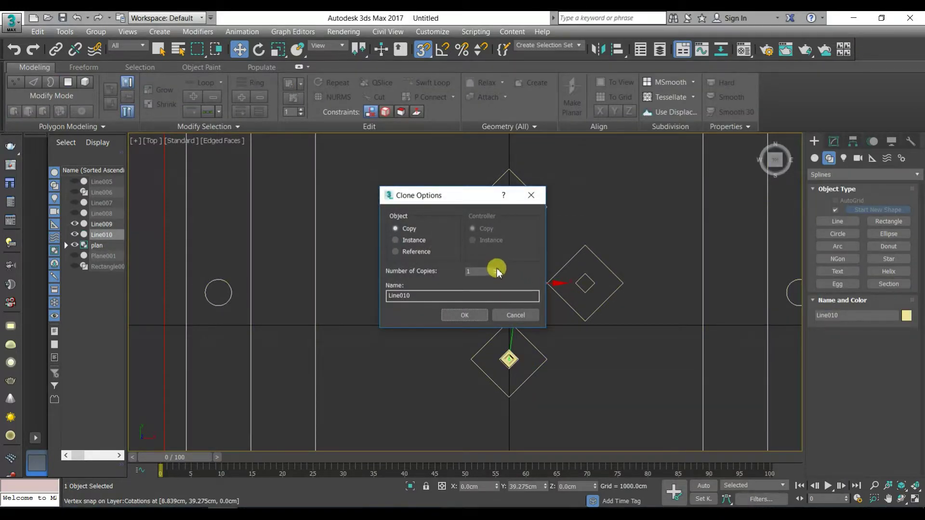
left_click(459, 313)
mouse_move(507, 283)
left_mouse_down()
mouse_move(585, 283)
mouse_move(512, 284)
mouse_move(526, 289)
left_mouse_up()
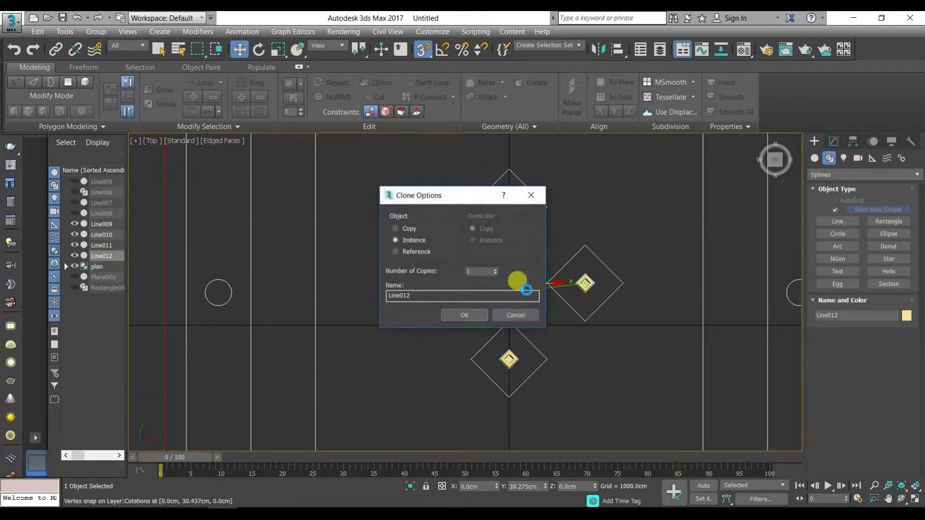
left_click(465, 315)
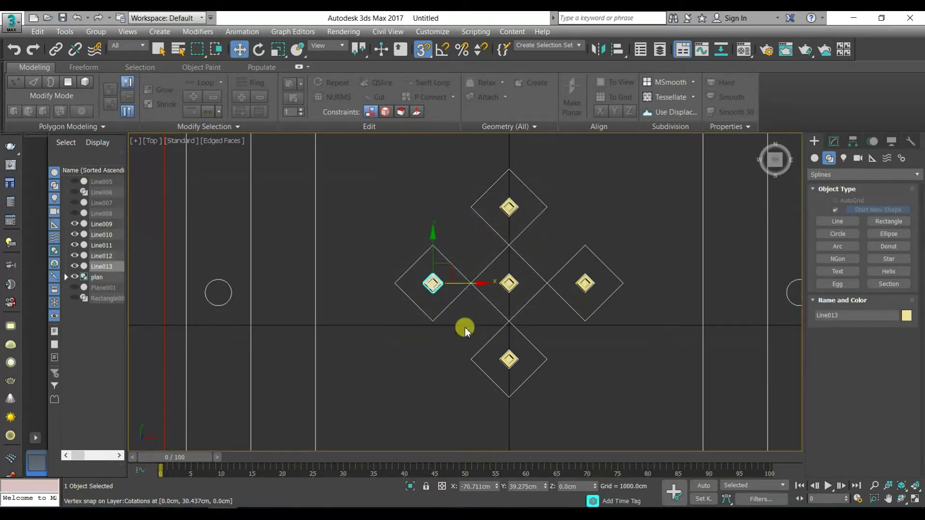
Create a cylinder over the plan's middle circle on the east side with radius 12 cm, height 5 cm, 2 height segments and 2 cap segments.
scroll(465, 327, "down", 3)
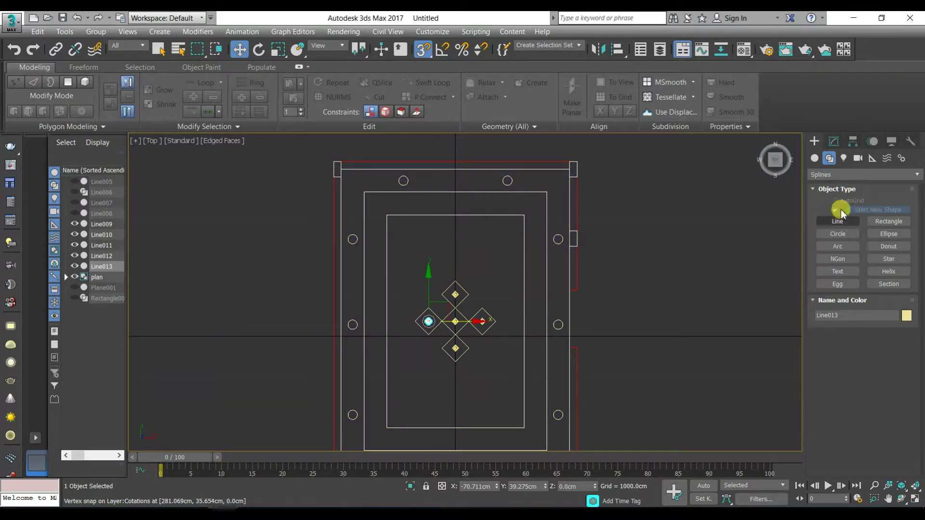
left_click(814, 158)
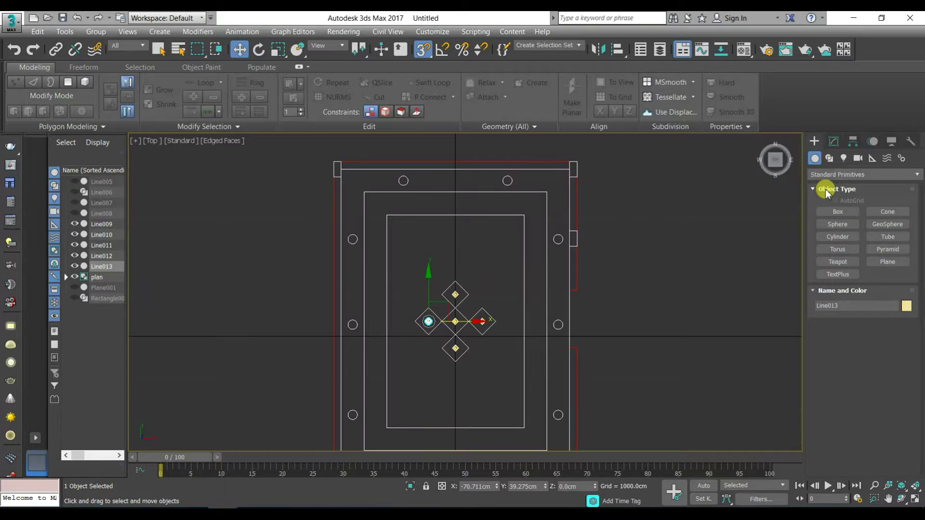
left_click(846, 237)
scroll(554, 313, "up", 5)
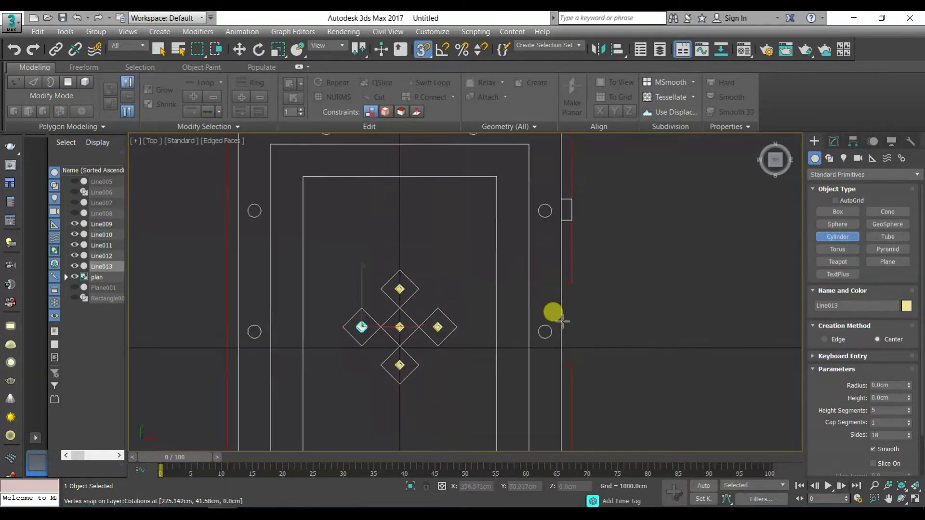
left_click_drag(530, 337, 585, 293)
right_click(543, 320)
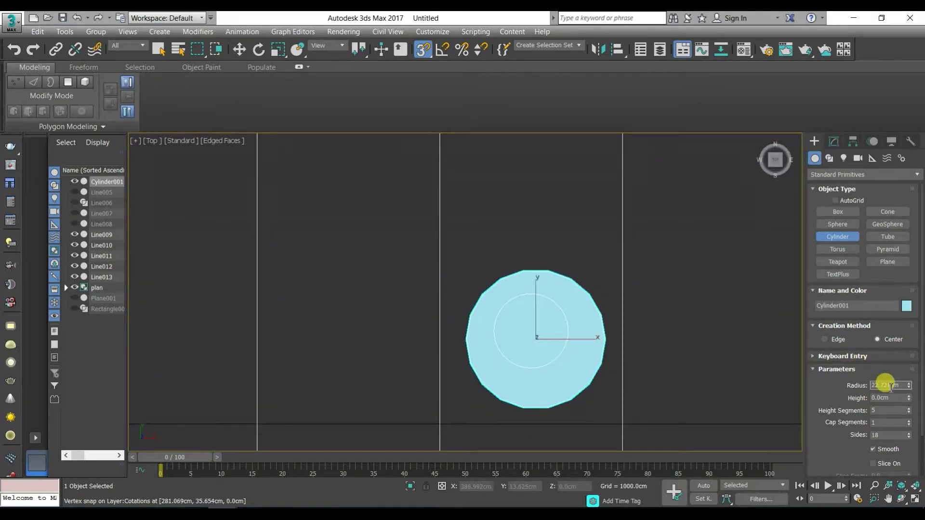
type("12")
key("Tab")
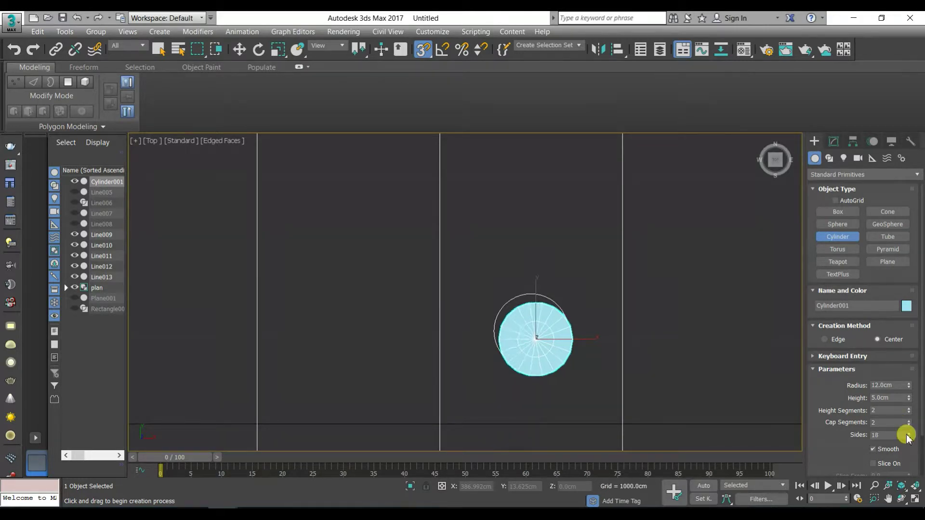
right_click(540, 243)
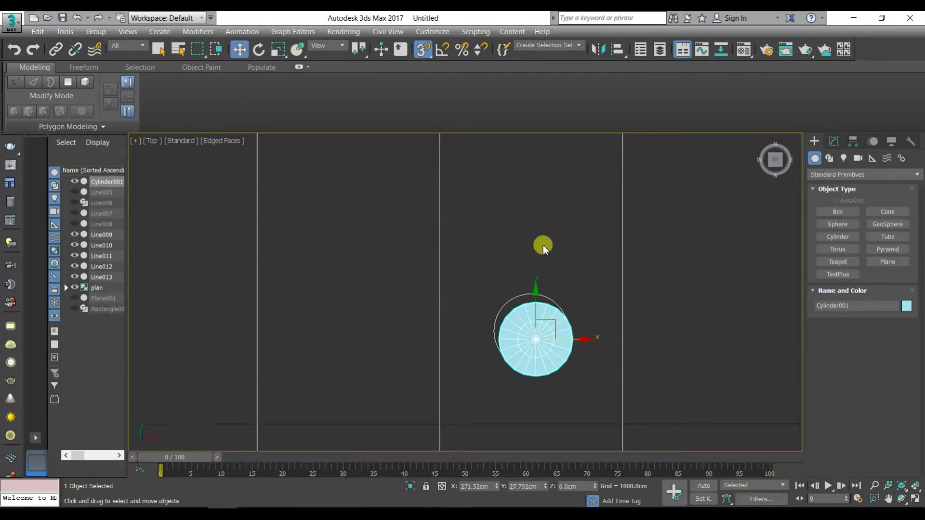
Convert the cylinder to an Editable Poly.
right_click(542, 244)
mouse_move(655, 374)
left_click(694, 381)
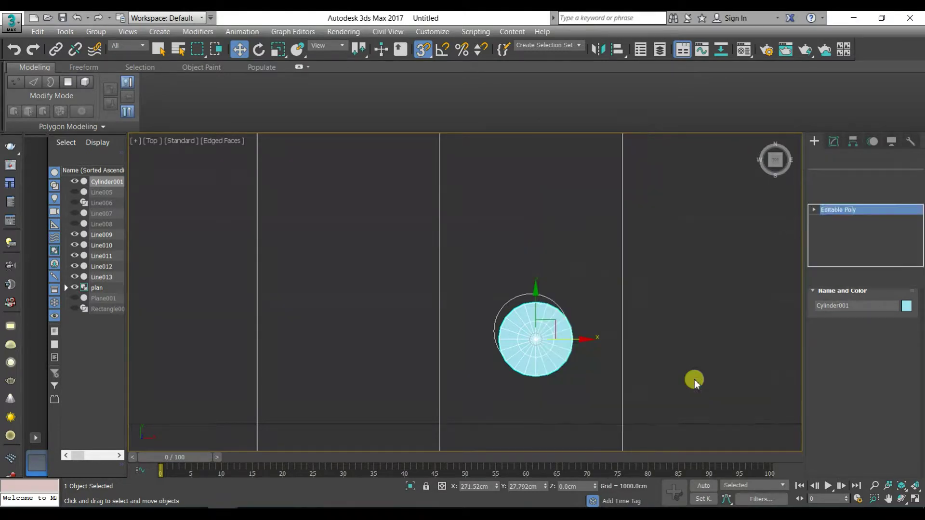
Select only the inner ring of 20 polygons on the cylinder's top cap.
middle_click_drag(571, 366, 599, 326, "alt")
scroll(535, 332, "up", 3)
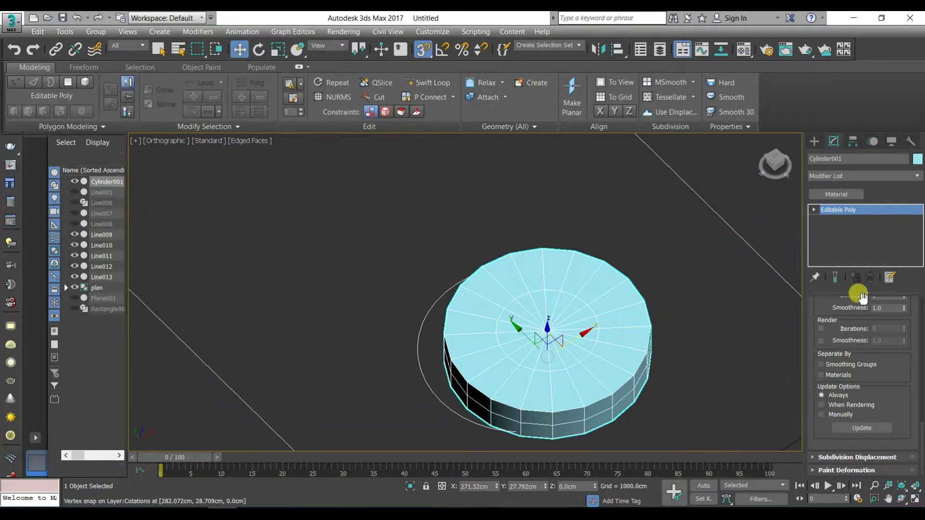
scroll(851, 335, "up", 1)
scroll(879, 328, "up", 3)
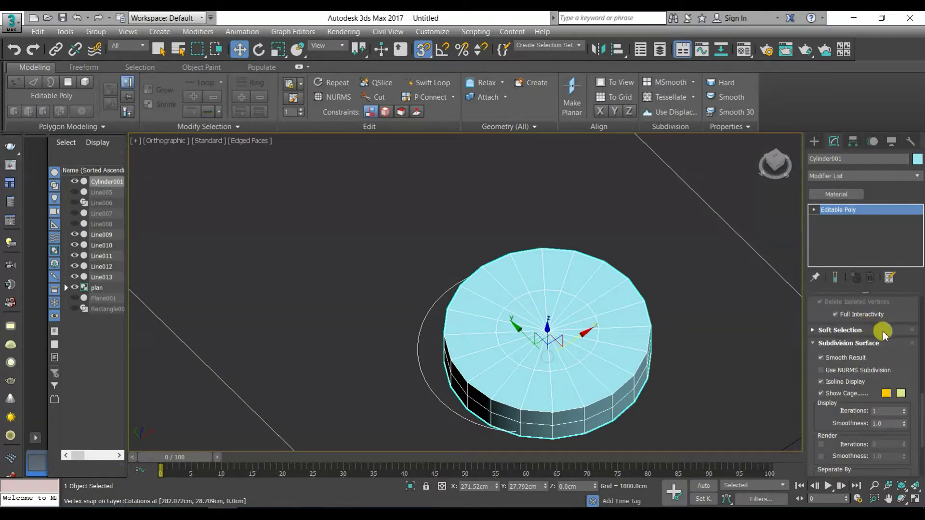
left_click_drag(917, 394, 895, 302)
left_click(873, 319)
left_click(581, 320)
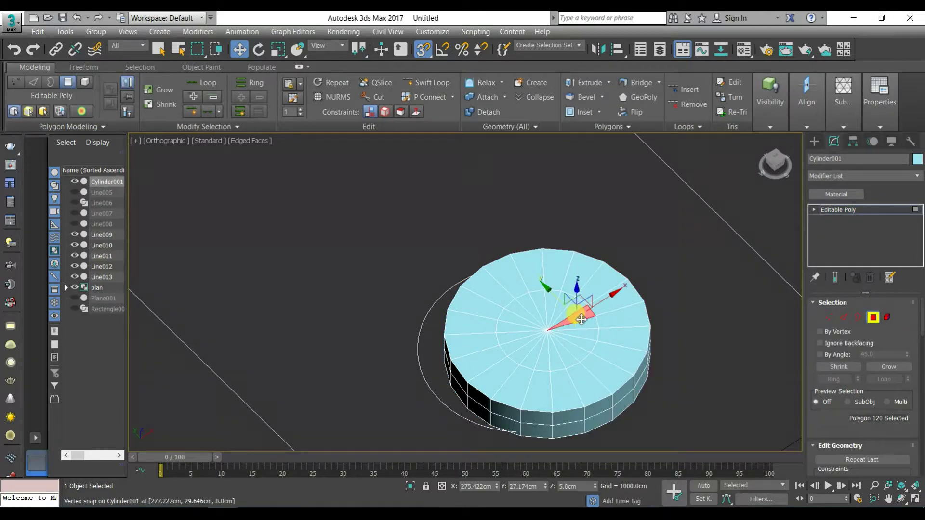
left_click(890, 368)
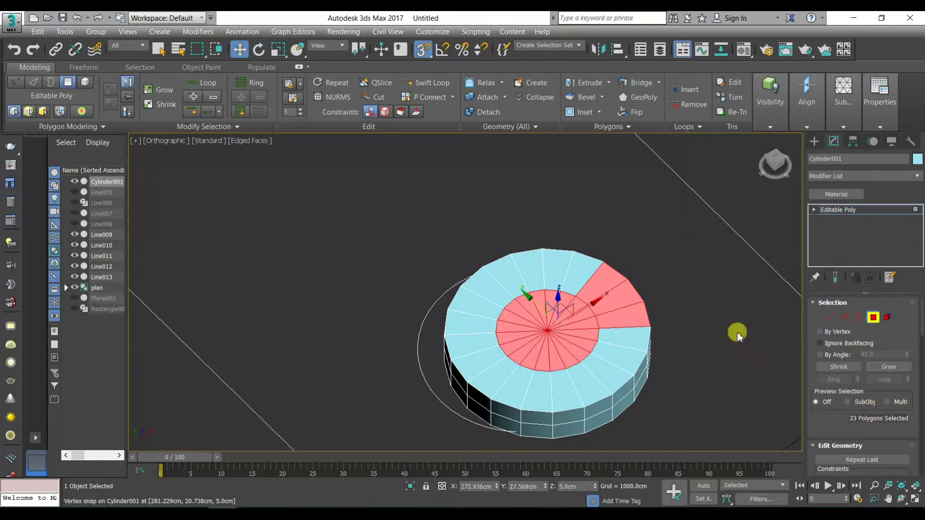
left_click_drag(647, 332, 605, 278, "alt")
Extrude the selected inner cap polygons by -2.5 cm to recess the centre of the fixture.
left_click(608, 83)
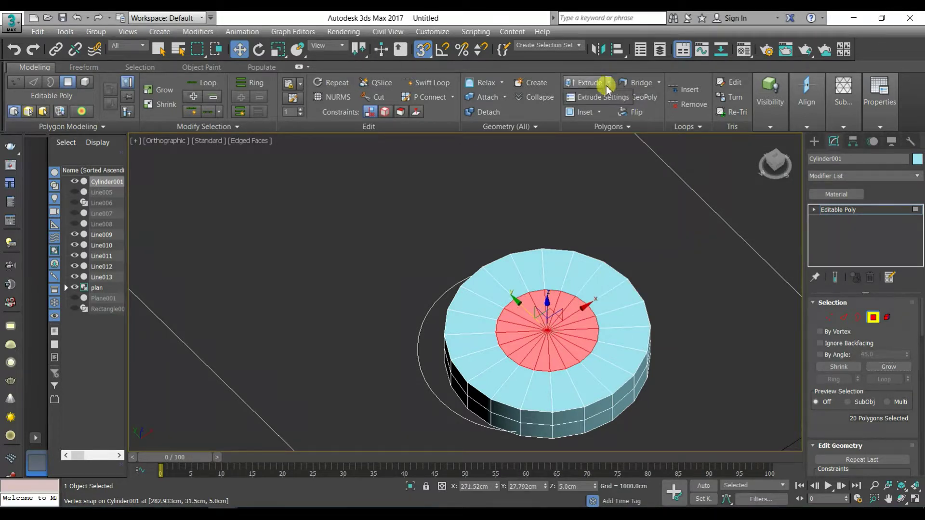
left_click(595, 94)
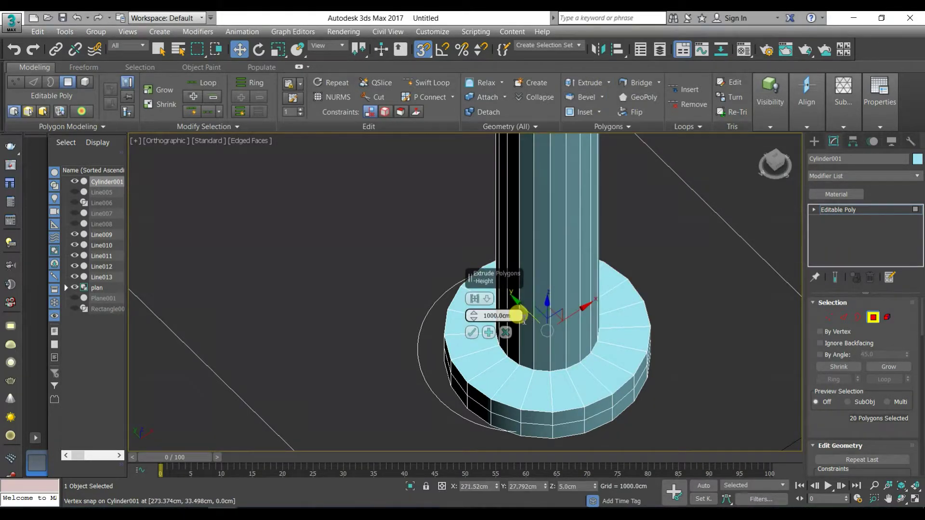
key("BackSpace")
type("-2.")
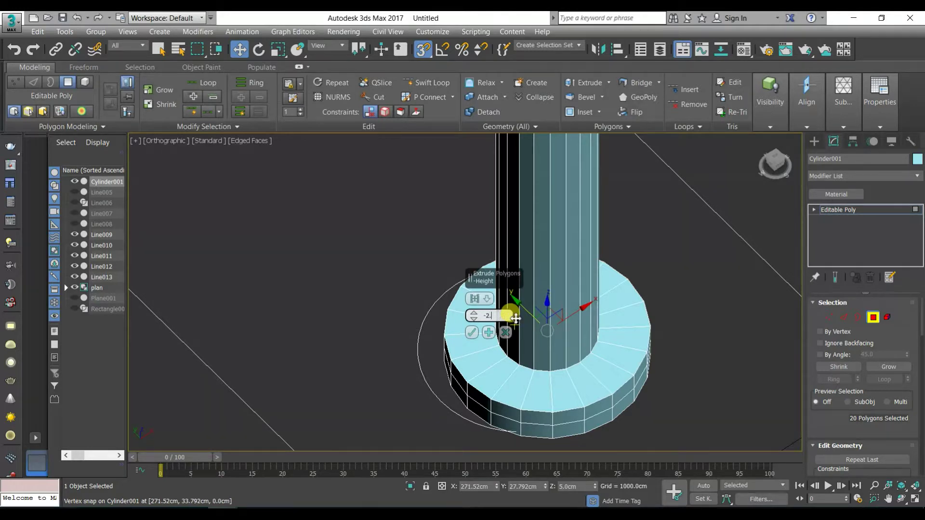
type("5")
key("Return")
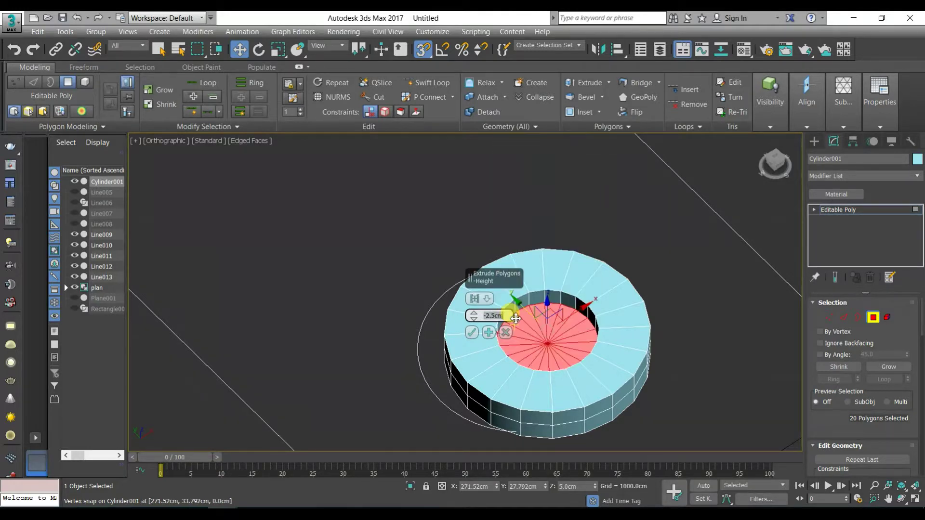
left_click(471, 333)
Select the edge loop around the recess's upper rim and scale it outward so the recess walls slope.
left_click(844, 317)
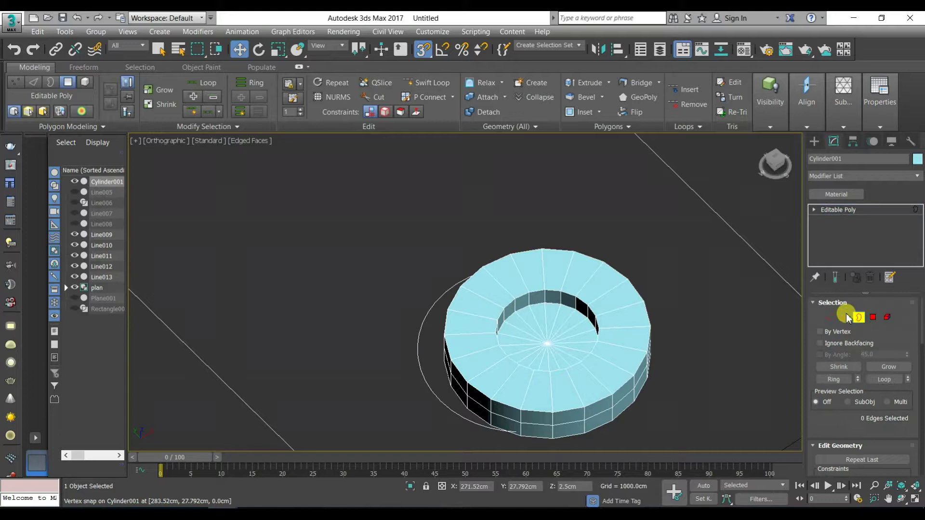
left_click(565, 291)
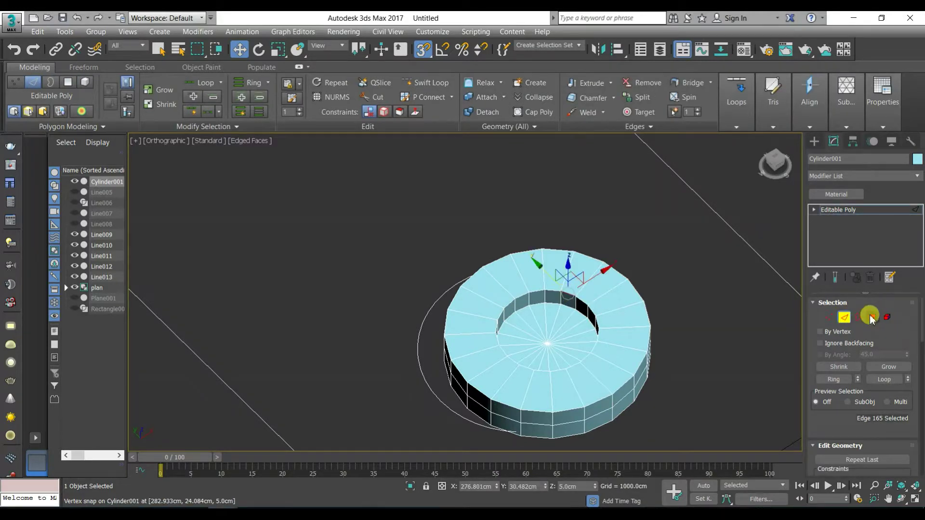
left_click(884, 380)
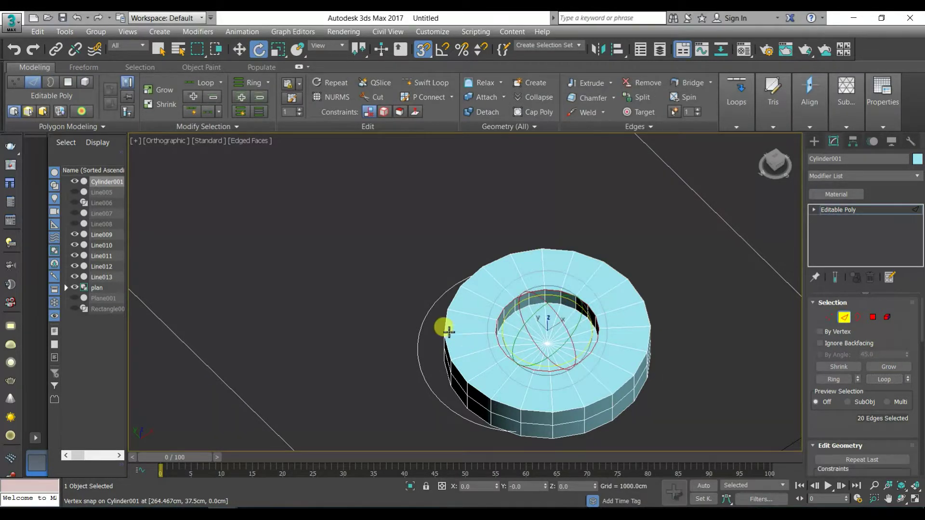
key("r")
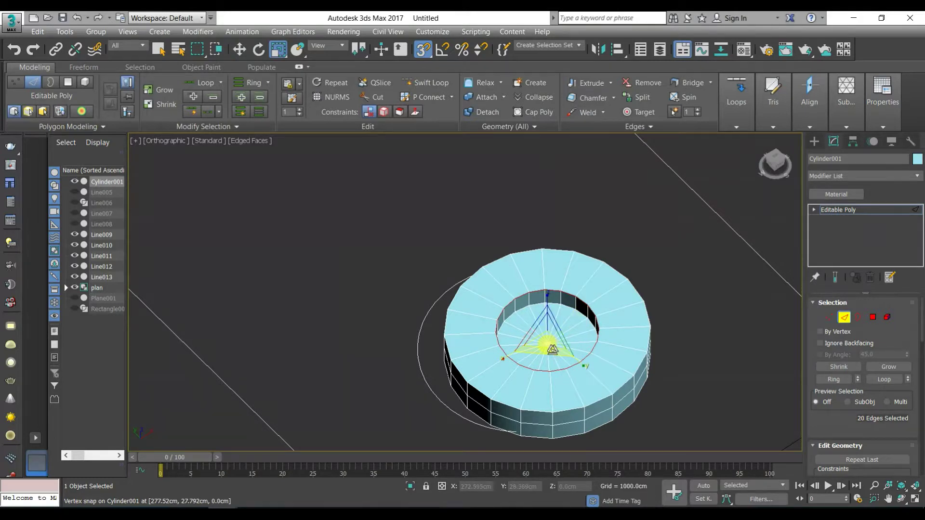
left_click_drag(552, 352, 552, 367)
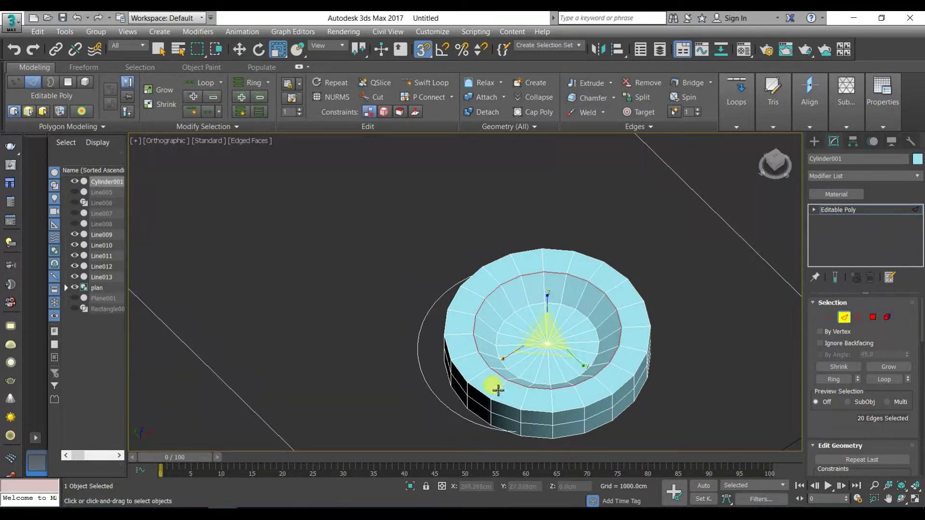
Select the outer top edge loop of the fixture and scale it to 92% in X and Y.
left_click(478, 388)
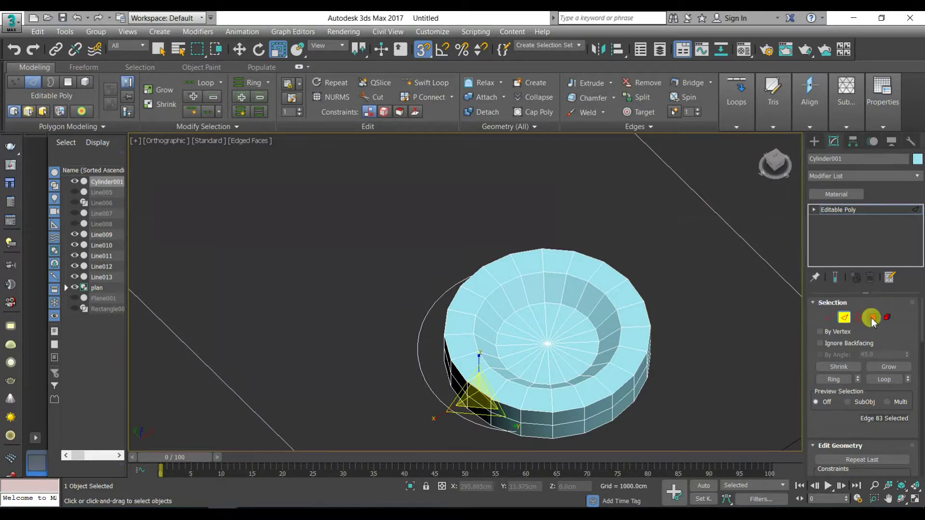
left_click(884, 379)
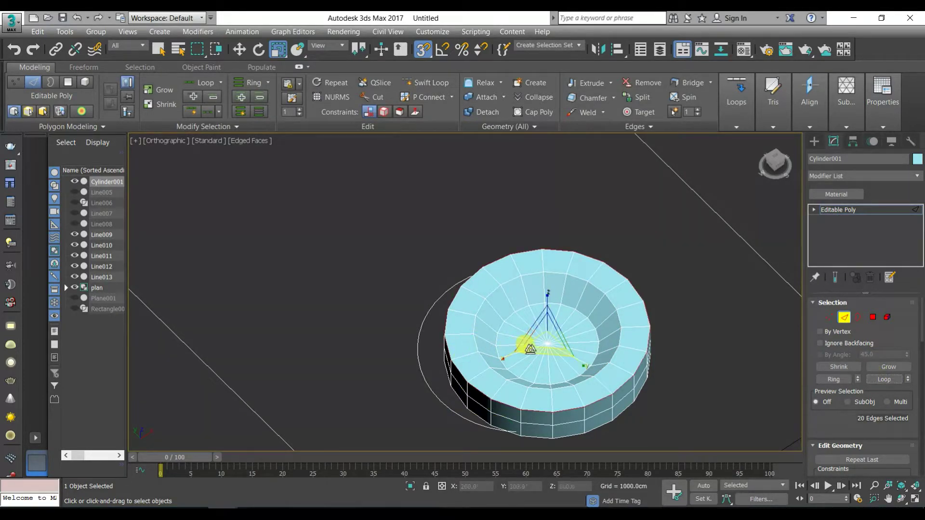
left_click_drag(543, 352, 547, 349)
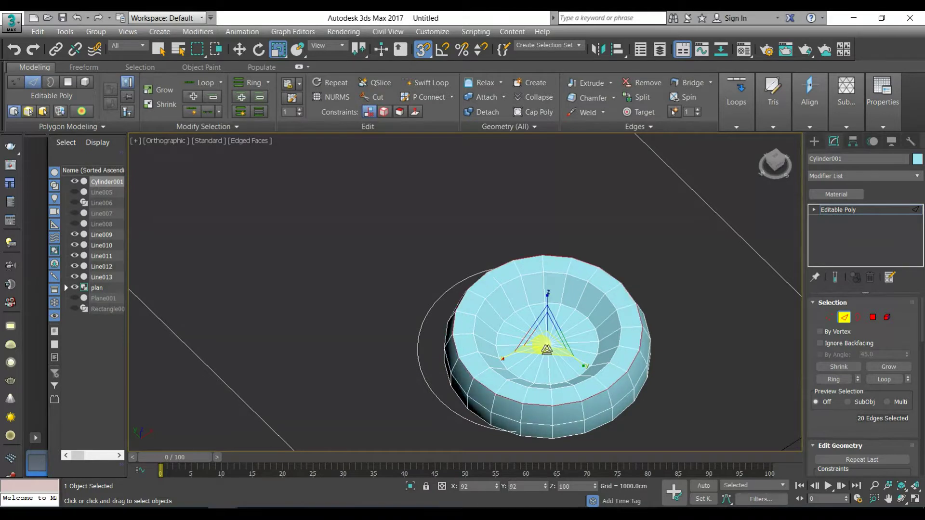
Leave edge editing and move the whole fixture onto its circle in the plan.
left_click(814, 141)
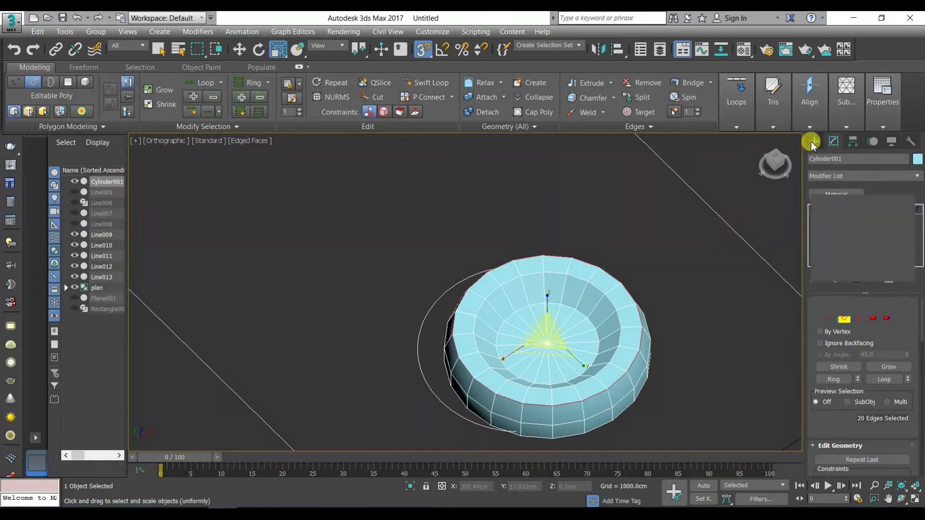
key("w")
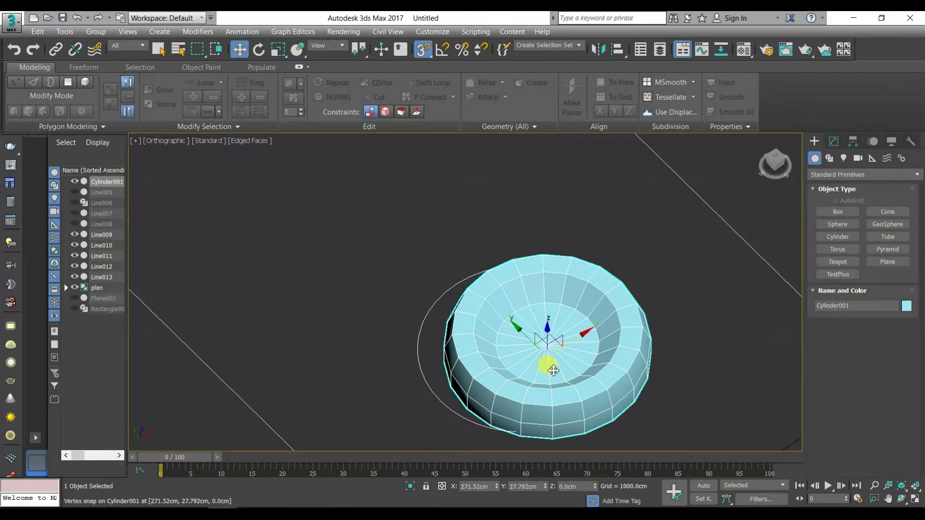
left_click_drag(553, 361, 524, 352)
In the top view, clone the fixture as instances onto the southern and northern circles along the plan's east side.
key("t")
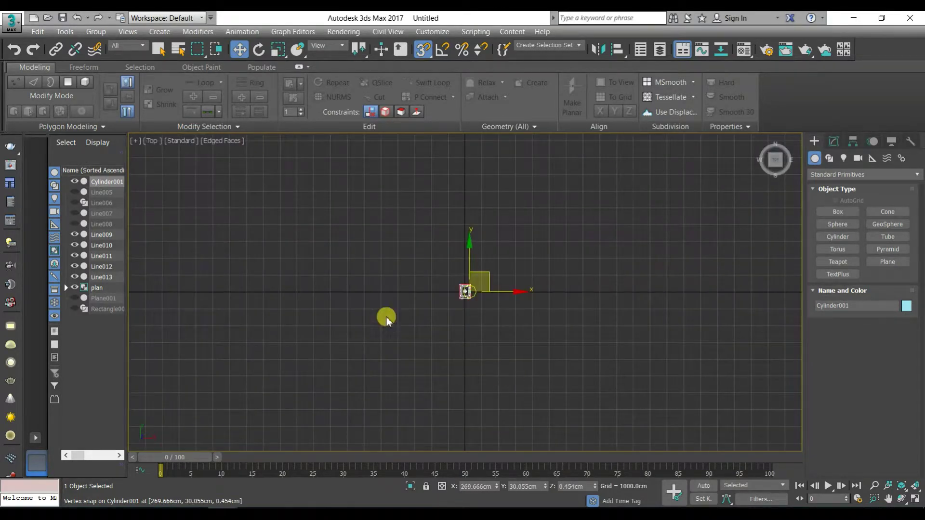
scroll(451, 303, "up", 10)
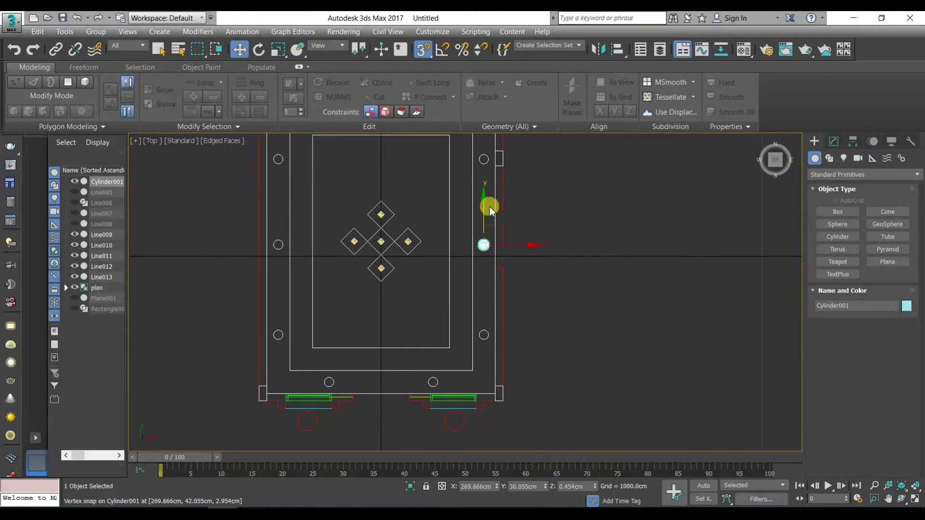
left_click_drag(484, 245, 491, 333)
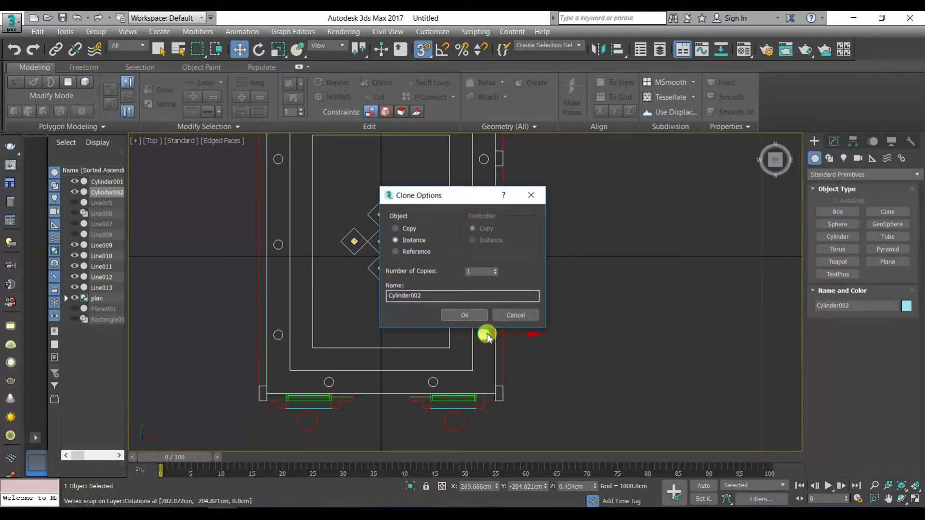
left_click(482, 318)
middle_click_drag(571, 359, 696, 384)
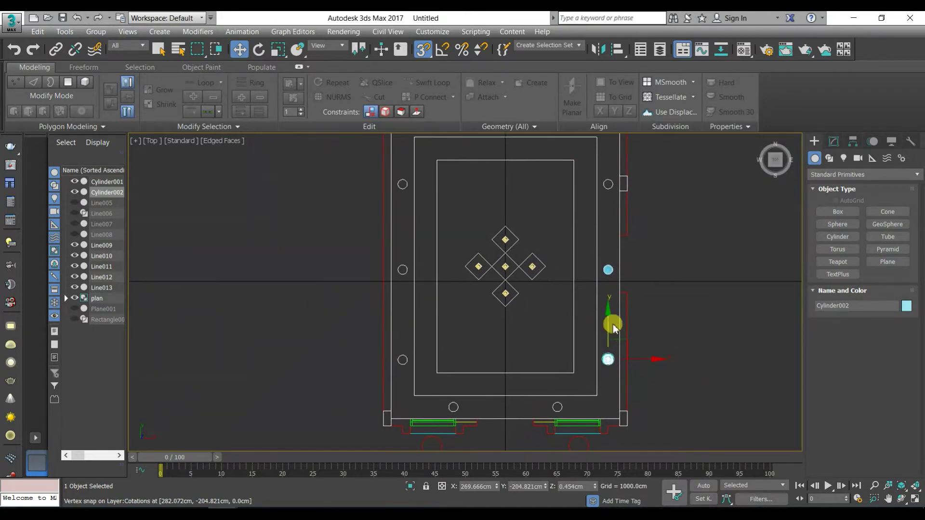
left_click_drag(608, 316, 602, 183, "shift")
left_click(470, 313)
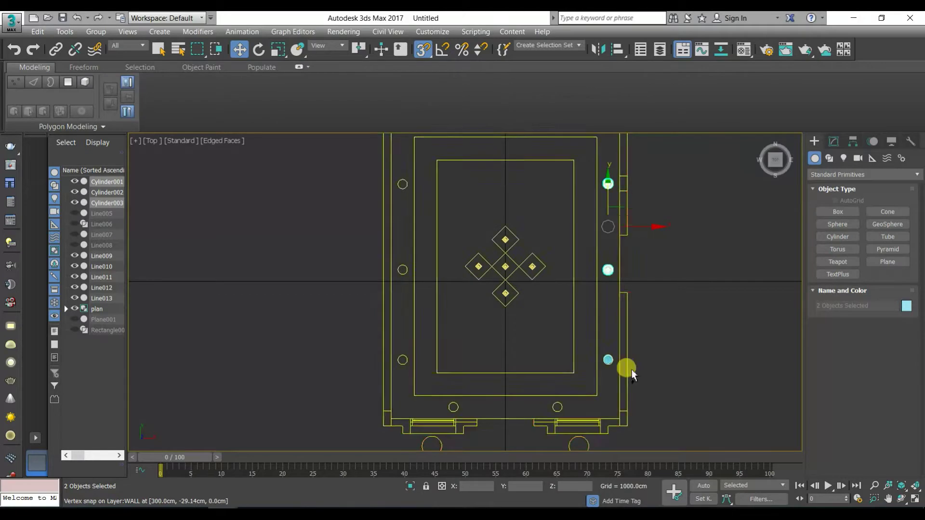
Clone all three east-side fixtures together as instances onto the matching circles on the west side.
left_click(606, 358, "ctrl")
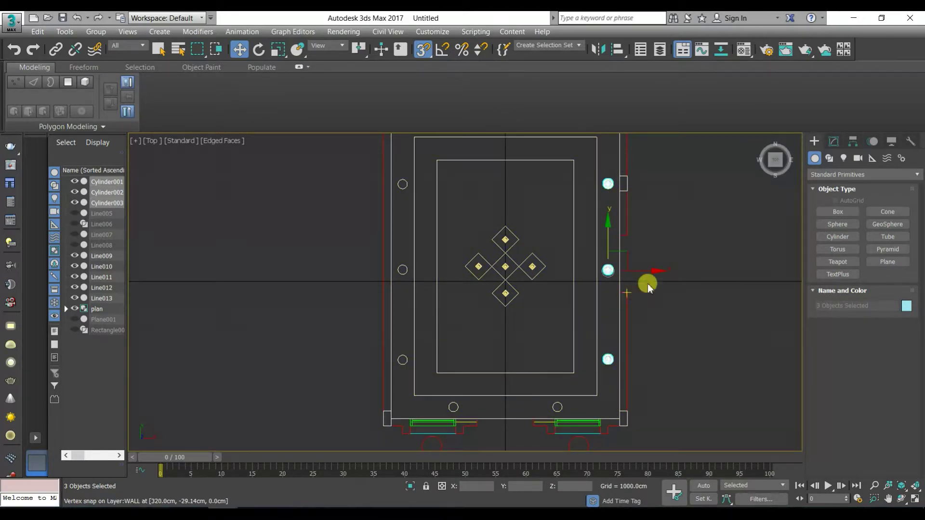
mouse_move(656, 273)
left_mouse_down("shift")
mouse_move(498, 270)
mouse_move(403, 279)
mouse_move(405, 286)
left_mouse_up("shift")
left_click(473, 317)
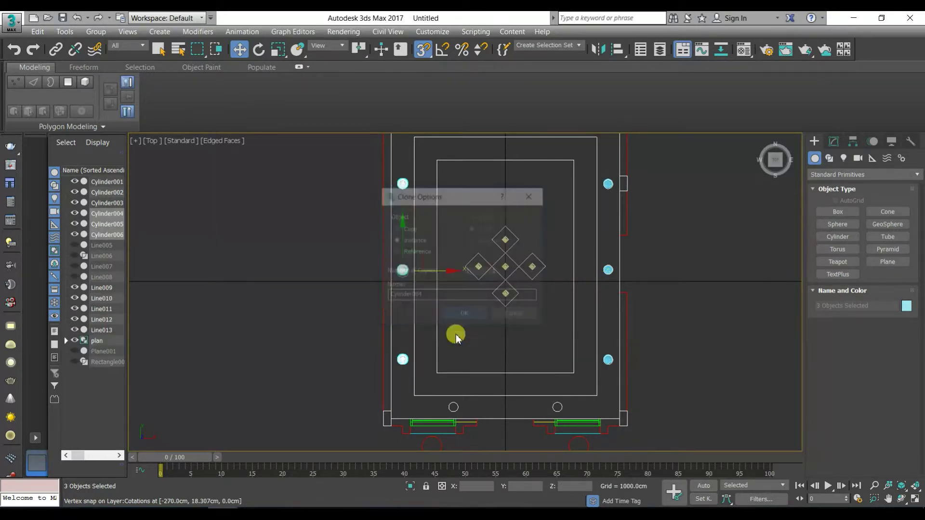
Clone the southwest fixture as an instance onto the first circle on the south side, align it, and clone it onto the second.
left_click(403, 359)
mouse_move(405, 359)
left_mouse_down()
mouse_move(457, 414)
mouse_move(453, 400)
mouse_move(471, 409)
left_mouse_up()
key("ctrl+z")
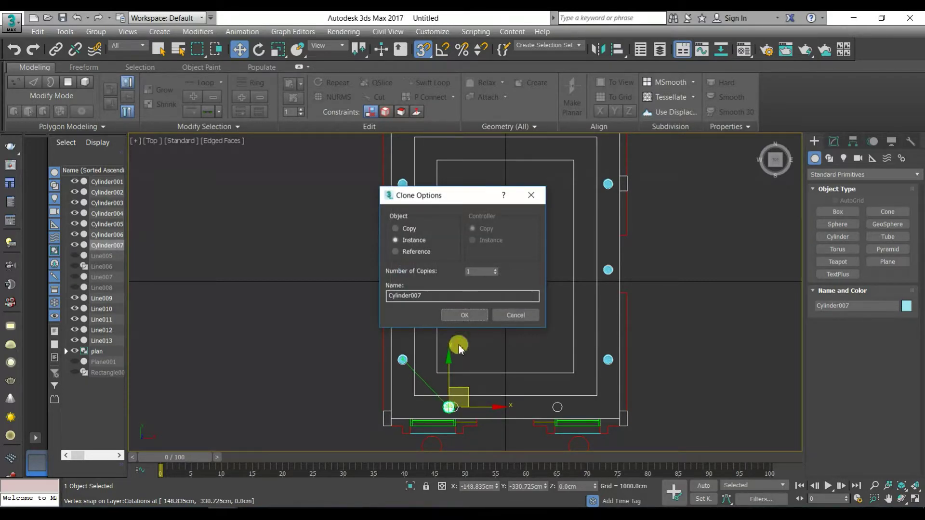
left_click(464, 316)
scroll(450, 429, "up", 7)
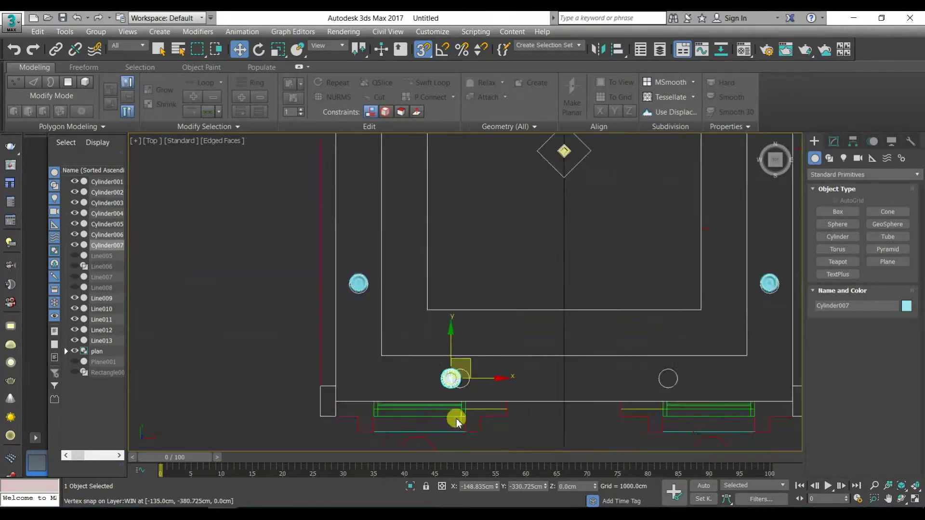
mouse_move(450, 346)
left_mouse_down()
mouse_move(465, 343)
mouse_move(407, 357)
mouse_move(533, 353)
mouse_move(504, 353)
mouse_move(522, 354)
left_mouse_up()
scroll(408, 357, "down", 4)
left_click(465, 315)
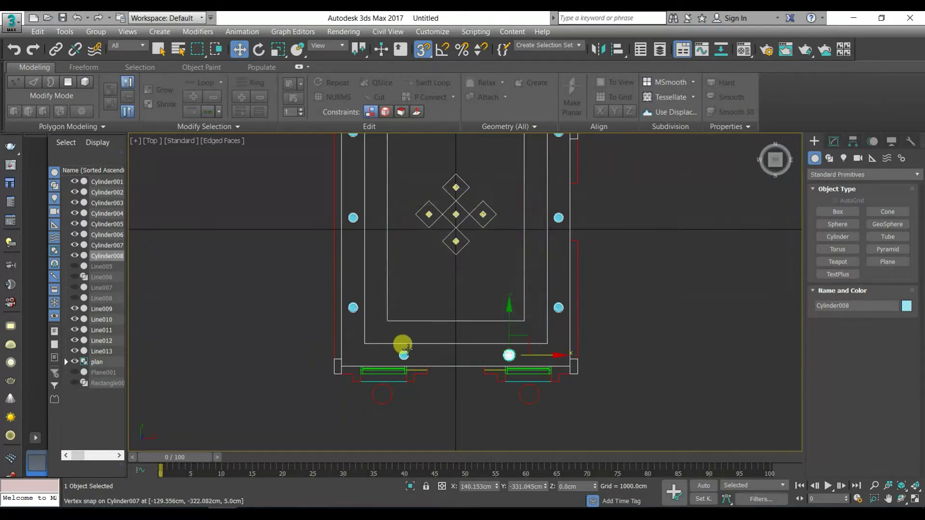
Clone the two south-side fixtures together as instances onto the two circles on the north side.
left_click(405, 355, "ctrl")
scroll(419, 358, "down", 2)
left_click_drag(457, 357, 458, 158, "shift")
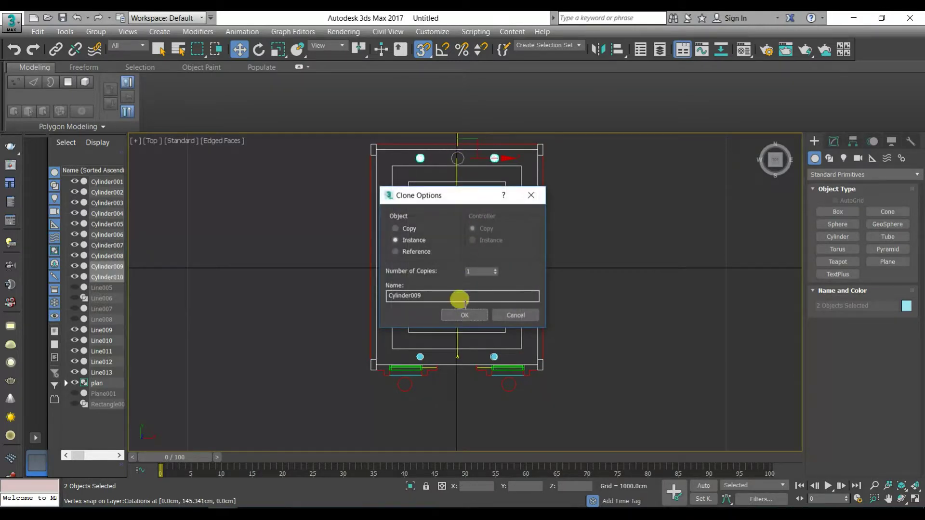
left_click(463, 313)
In the front view, select all ten fixtures and five recessed diamond blocks without the plan, and raise them about 236 cm.
key("f")
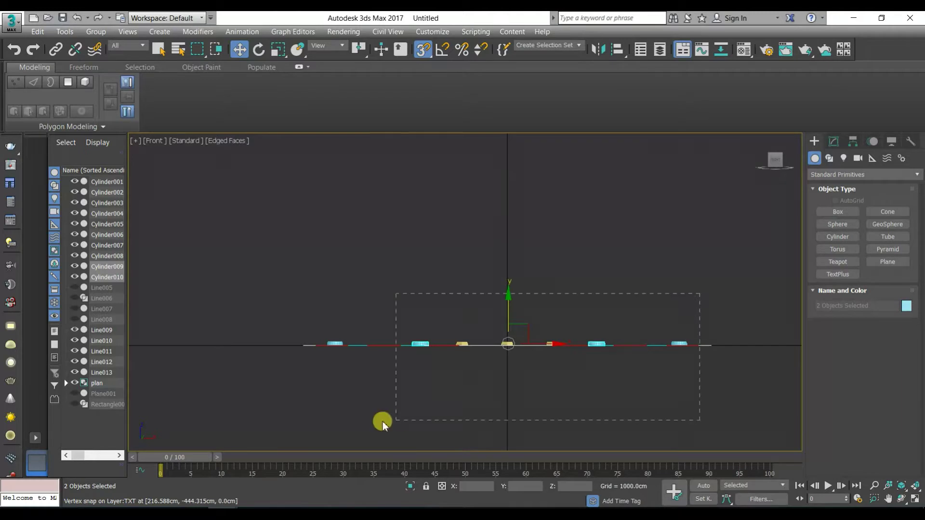
left_click_drag(326, 424, 325, 424)
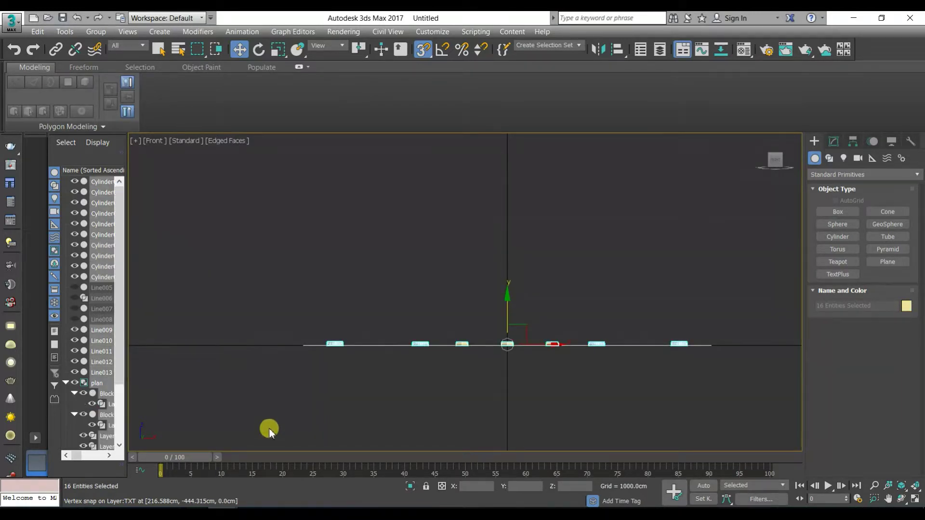
left_click_drag(300, 388, 297, 319)
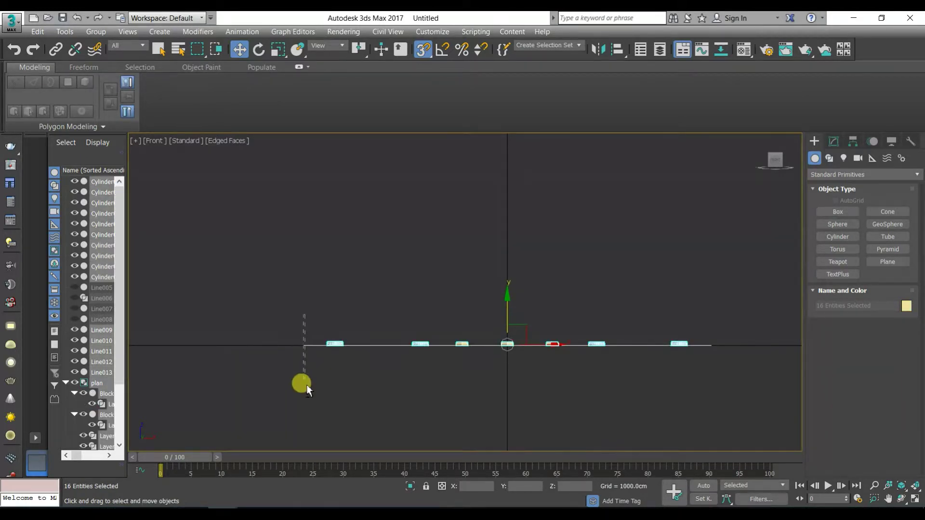
left_click_drag(307, 390, 306, 390)
left_click_drag(501, 291, 529, 215)
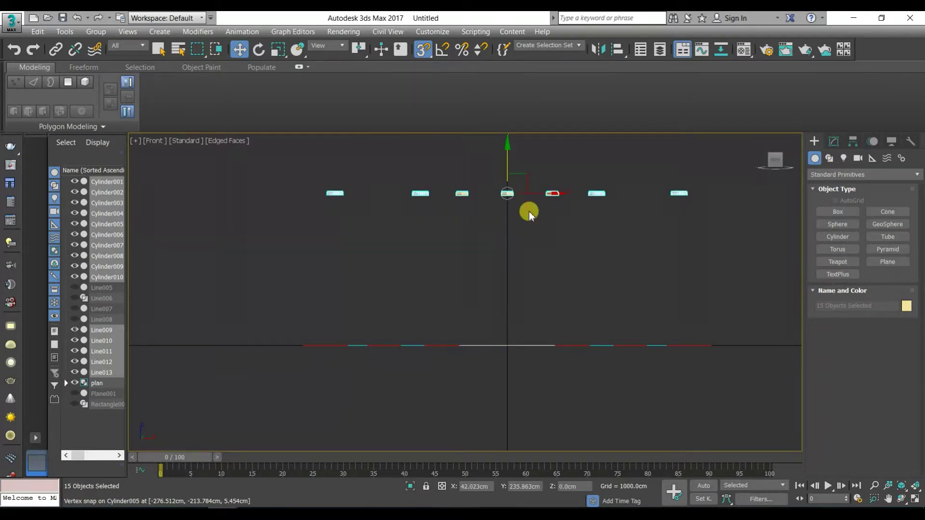
Unhide all hidden objects and view the assembled parts from an angle.
right_click(407, 273)
left_click(477, 226)
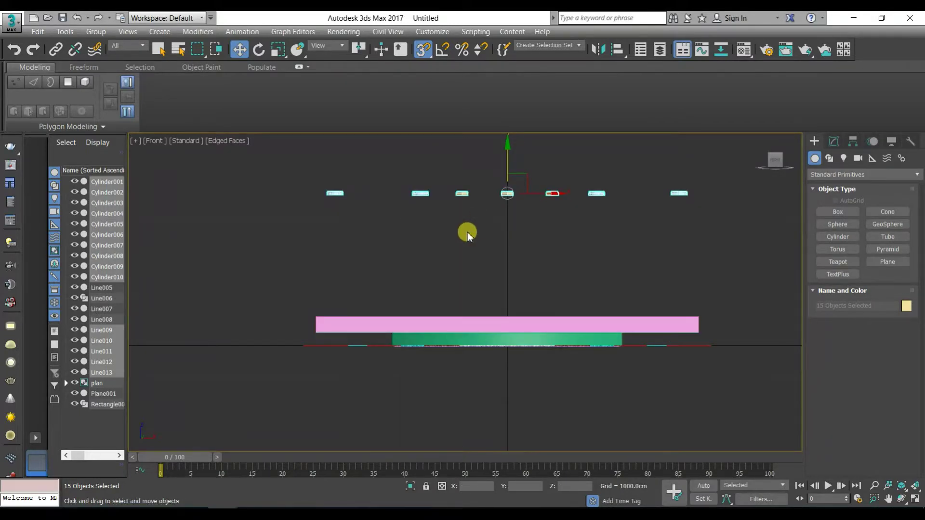
middle_click_drag(486, 288, 485, 333, "alt")
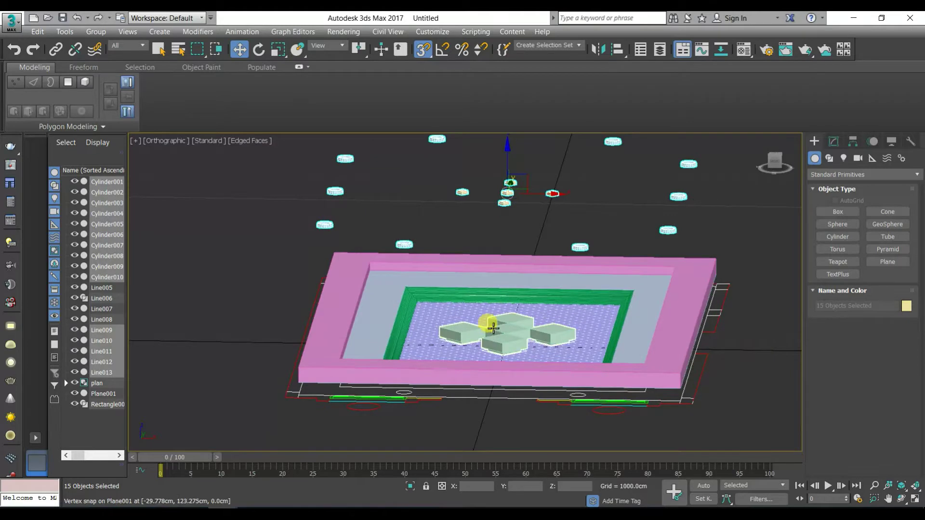
Keep only the five small diamond blocks selected and lower them about 255 cm onto the tops of the larger diamond blocks.
left_click_drag(555, 184, 468, 224)
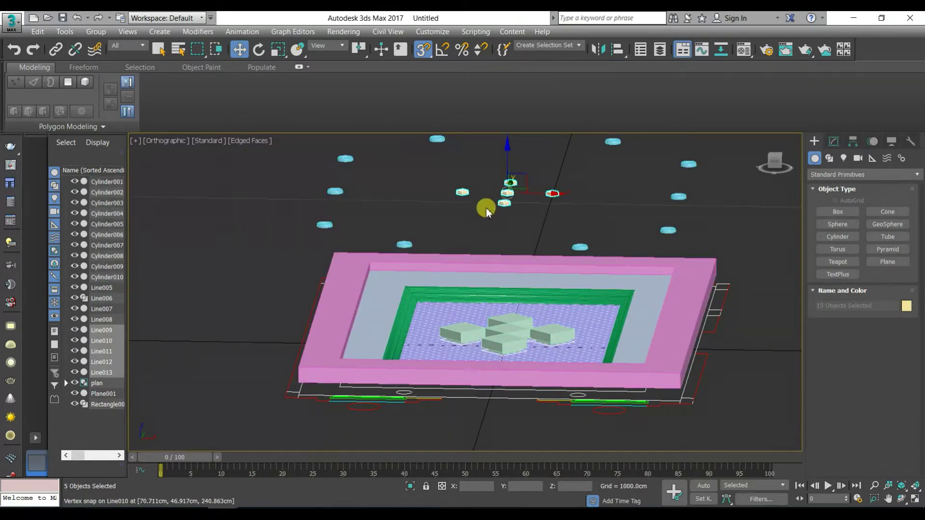
scroll(496, 209, "up", 3)
left_click_drag(507, 198, 512, 406)
scroll(512, 407, "down", 3)
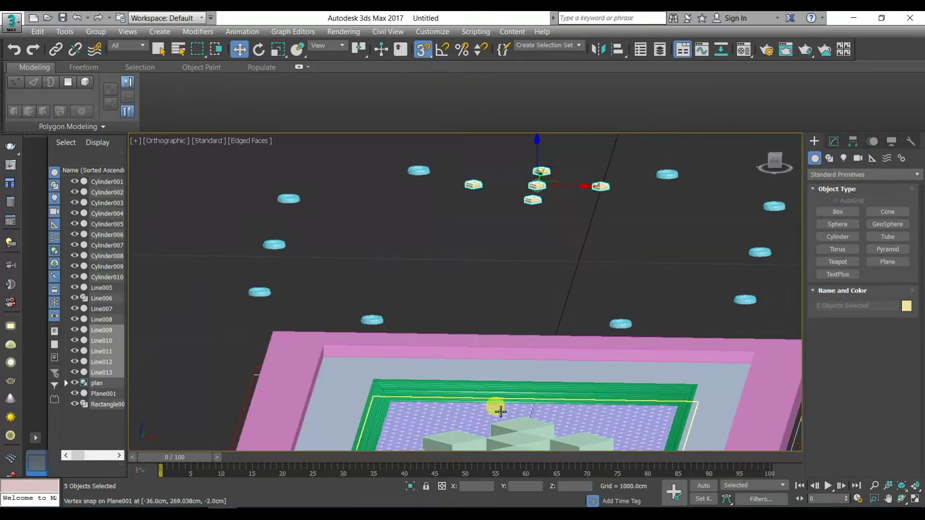
key("ctrl+z")
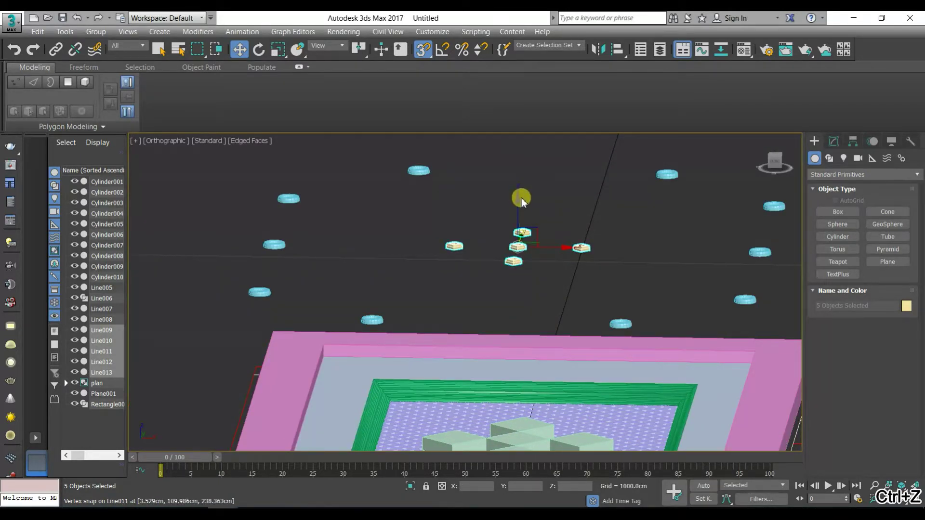
left_click_drag(514, 198, 512, 200)
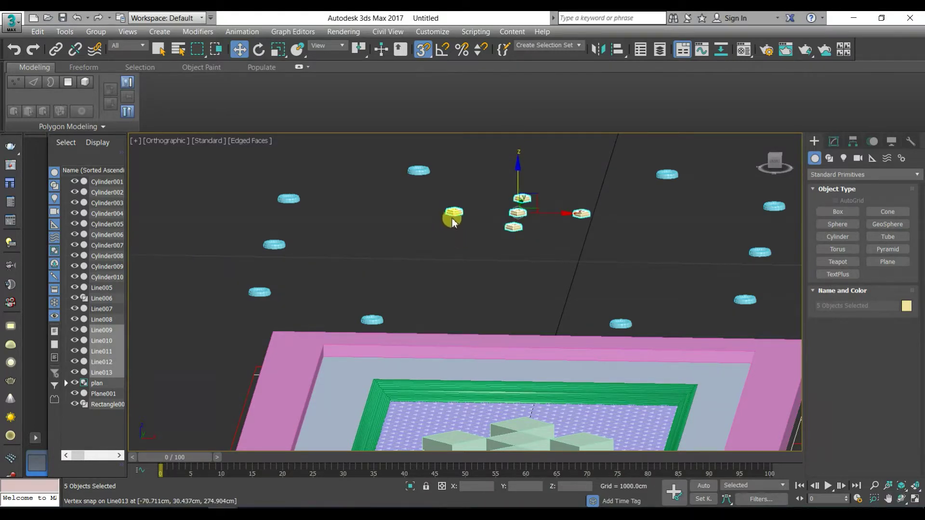
left_click_drag(454, 217, 423, 436)
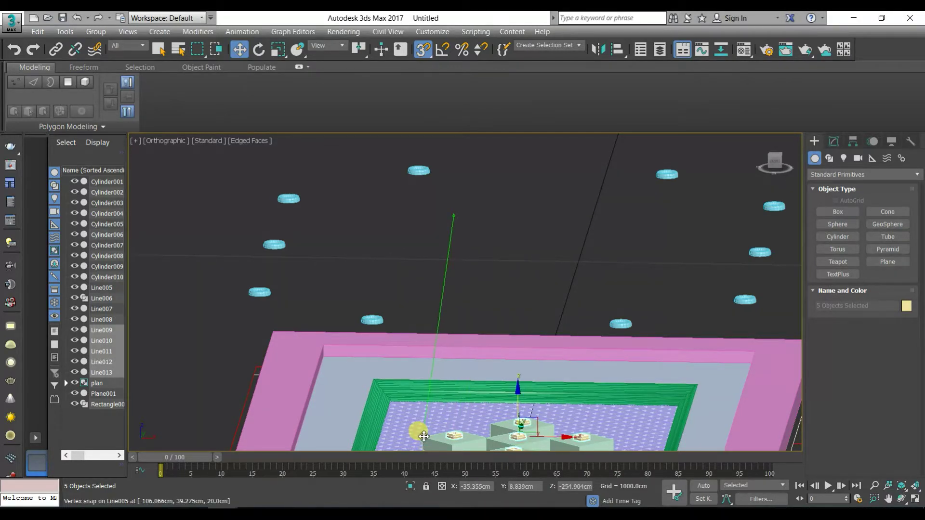
Select the ten round fixtures, lower them vertically onto the pink outer frame, and clear the selection.
middle_click_drag(423, 436, 595, 255, "alt")
left_click_drag(613, 252, 337, 312)
scroll(362, 289, "up", 5)
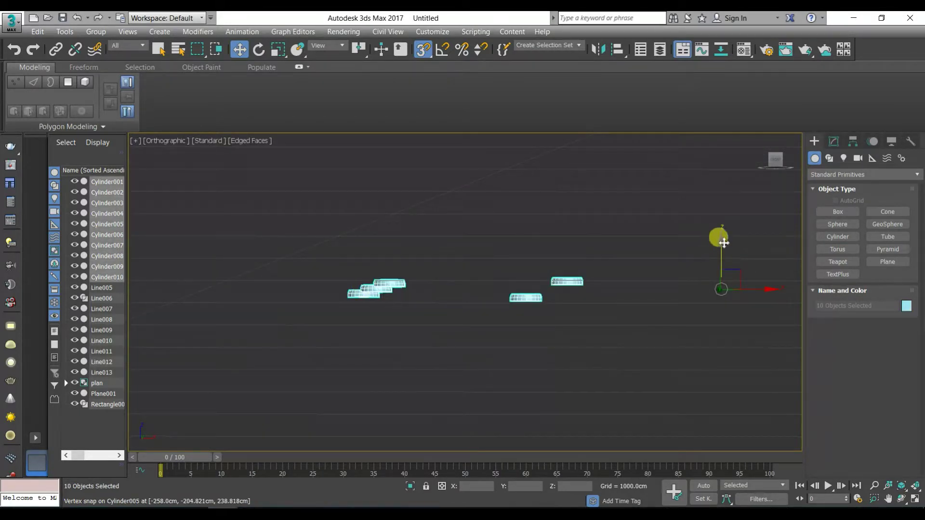
left_click_drag(725, 243, 459, 314)
middle_click_drag(458, 314, 463, 304, "alt")
left_click_drag(458, 314, 475, 335)
middle_click_drag(474, 335, 491, 349, "alt")
left_click_drag(475, 336, 492, 349)
middle_click_drag(491, 349, 492, 359, "alt")
left_click_drag(491, 349, 471, 434)
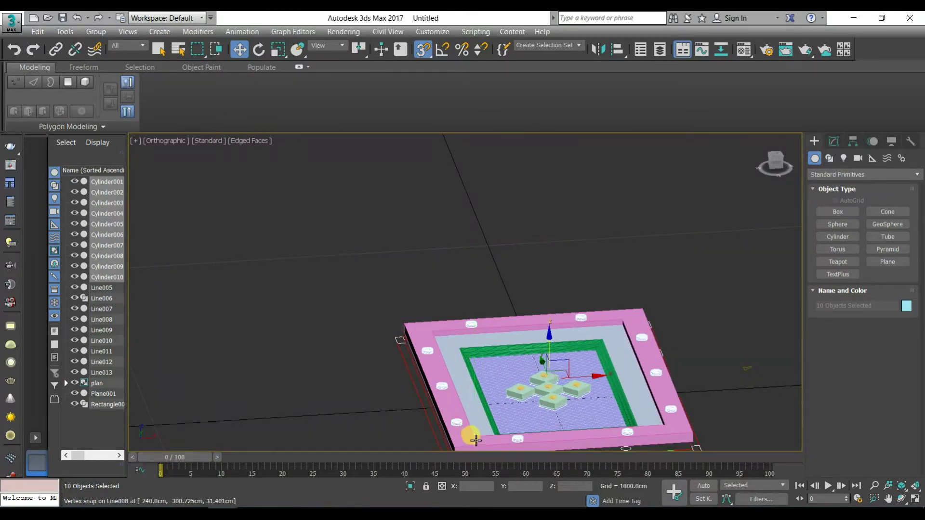
left_click(642, 254)
Delete the small stray rectangle shape lying outside the room plan's east side.
scroll(665, 286, "down", 3)
middle_click_drag(665, 287, 675, 337, "alt")
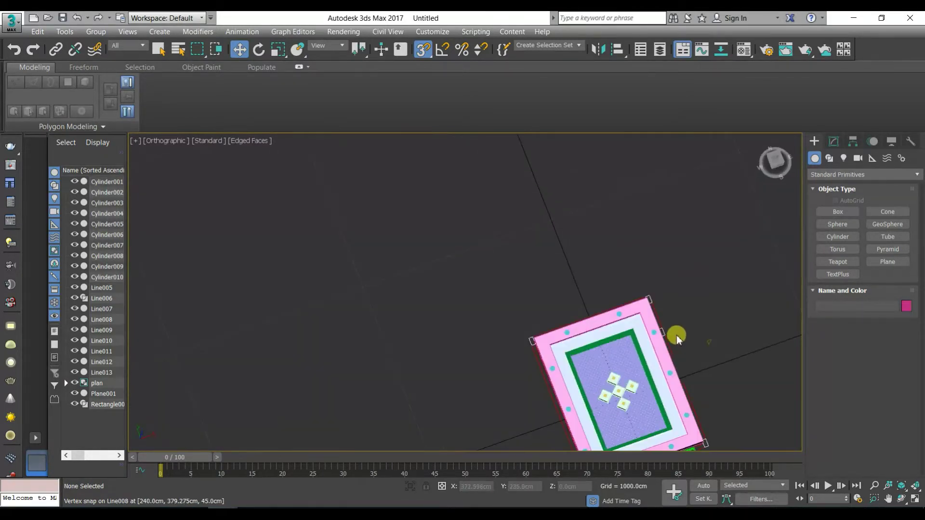
left_click(711, 349)
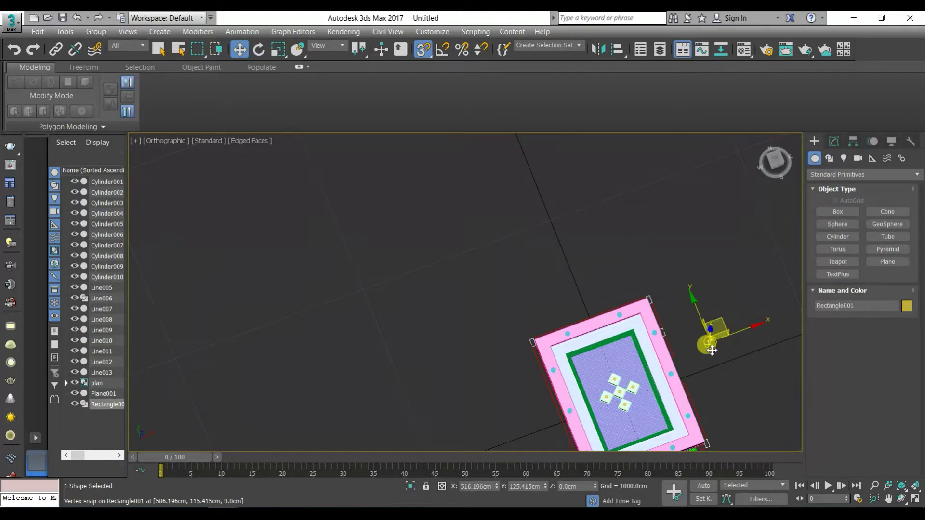
key("Delete")
In the top view, select all modelled parts without the imported plan and group them as "celling".
key("t")
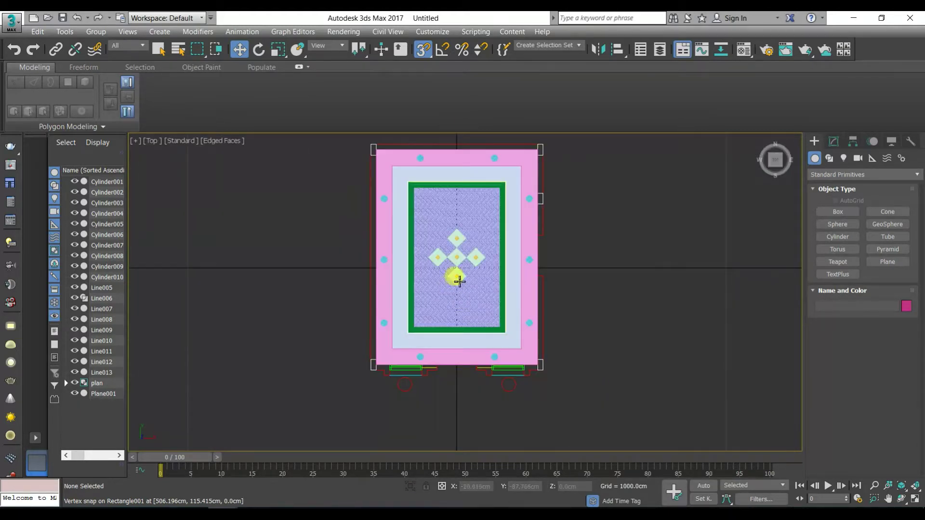
left_click_drag(598, 163, 375, 427)
scroll(372, 402, "up", 3)
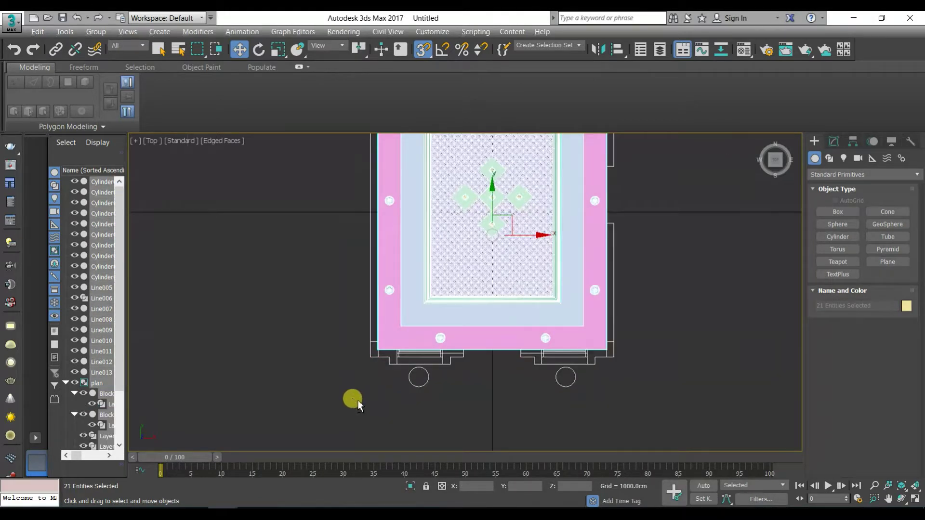
left_click_drag(374, 350, 368, 340, "alt")
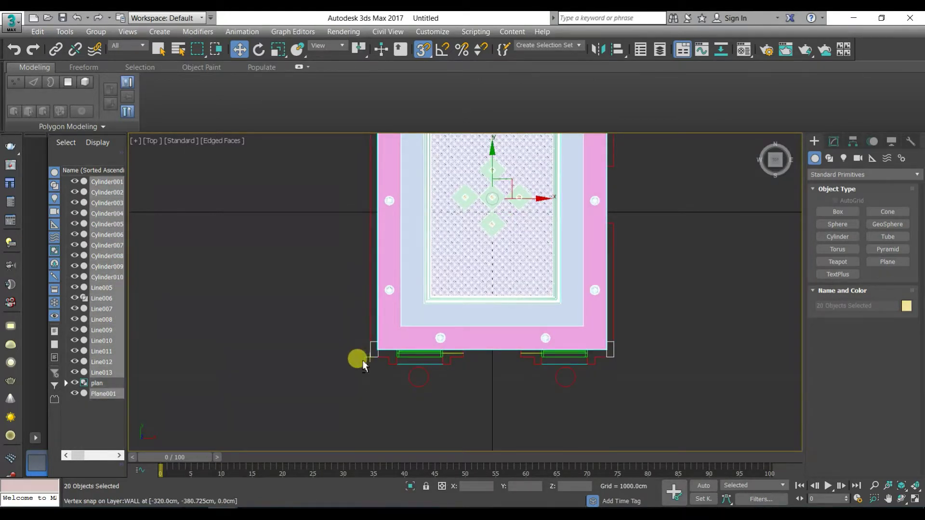
left_click(96, 31)
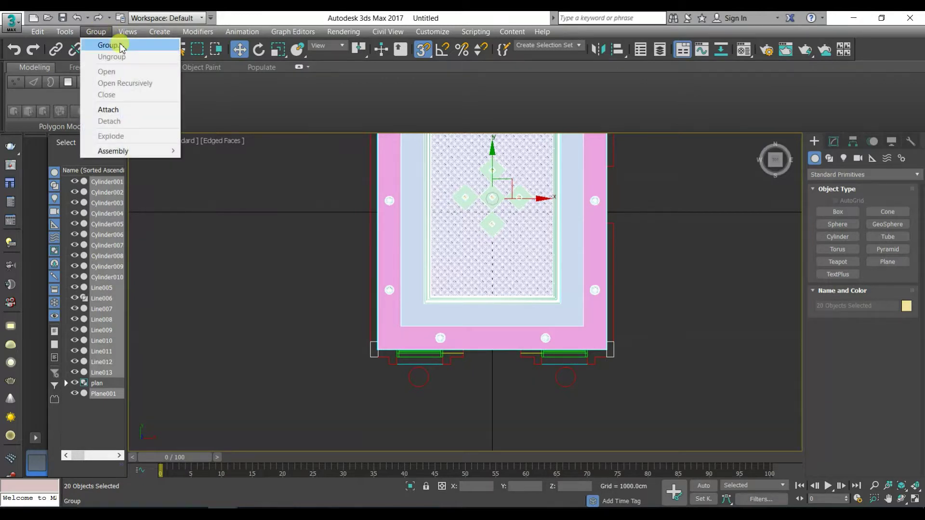
left_click(120, 46)
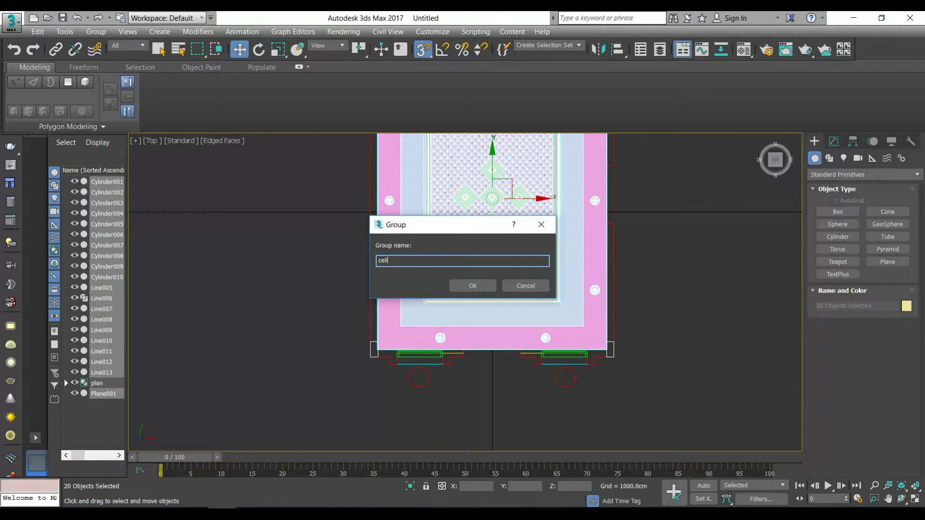
key("Return")
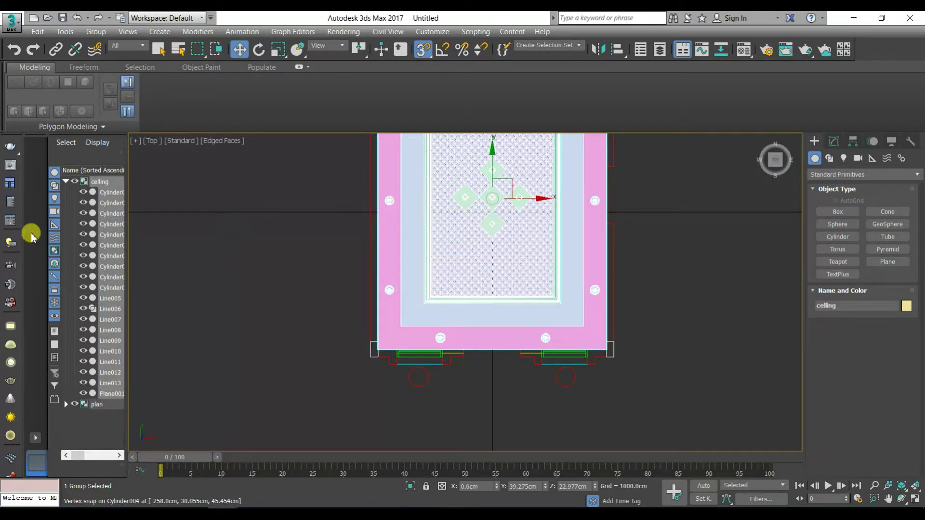
Collapse the new group's object list and hide the whole group, leaving the plan displayed.
left_click(66, 177)
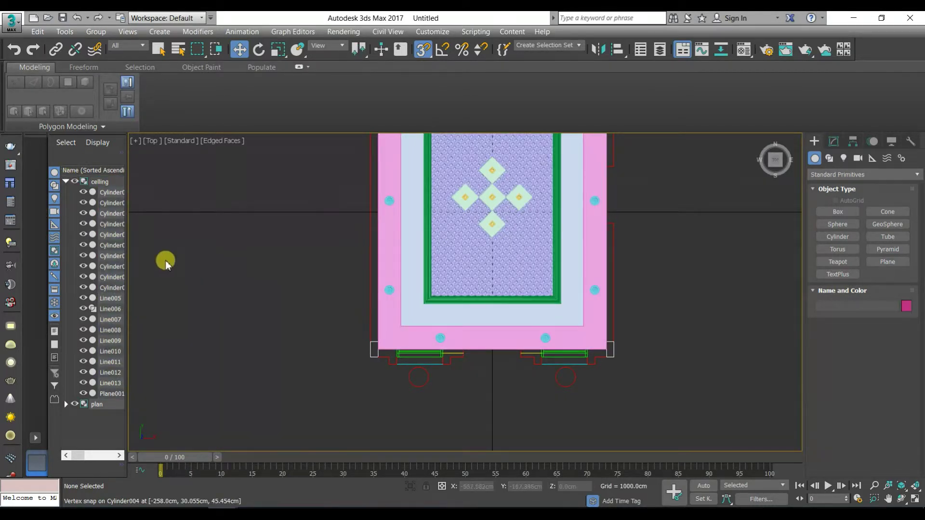
left_click(66, 181)
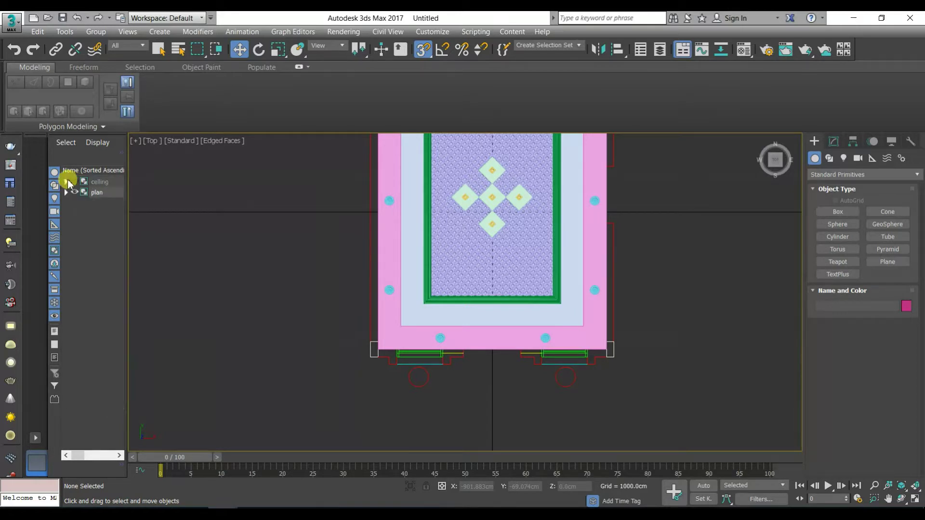
right_click(421, 221)
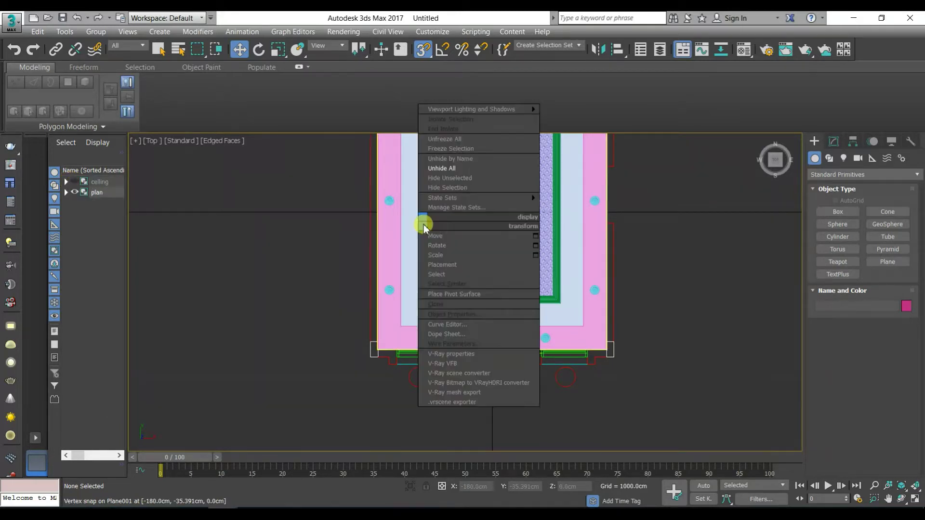
left_click(476, 188)
left_click(450, 200)
right_click(448, 199)
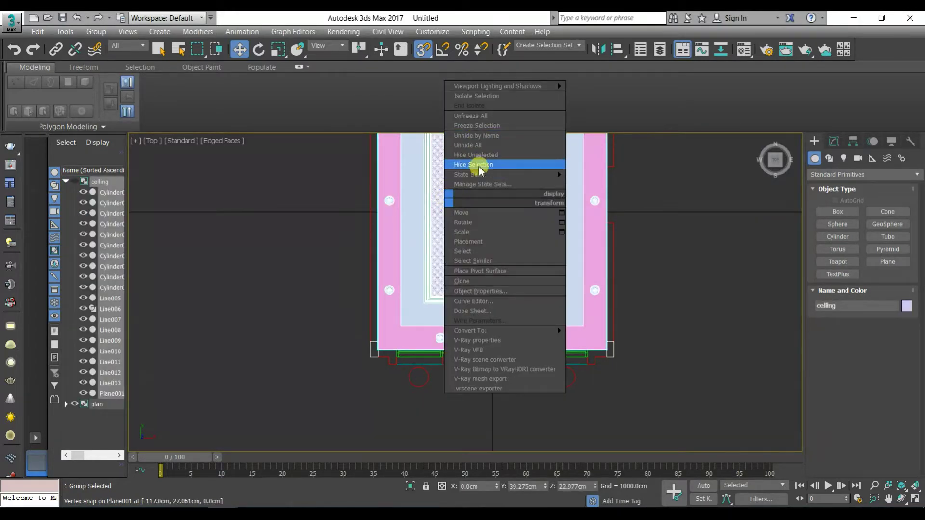
Set up an AEC Extended Wall with a 20 cm width, 350 cm height and Right justification.
scroll(381, 315, "down", 3)
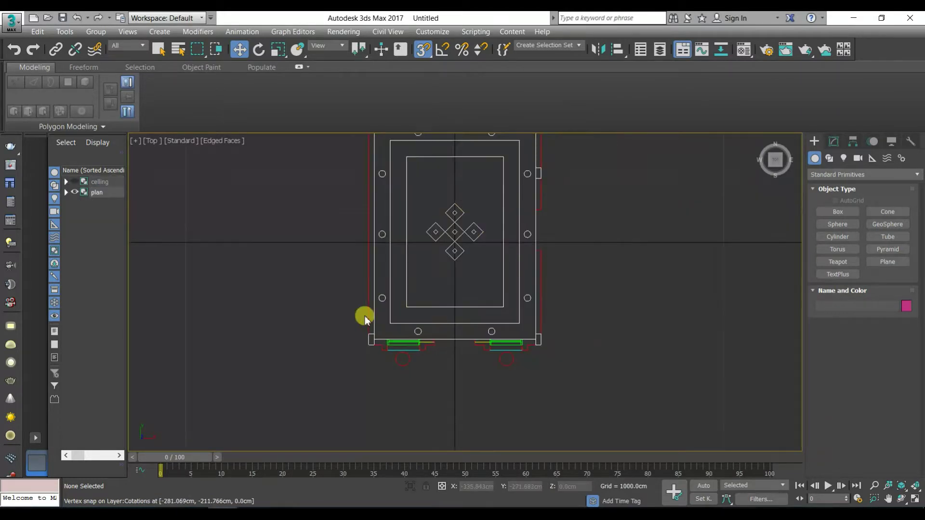
middle_click_drag(388, 265, 391, 358)
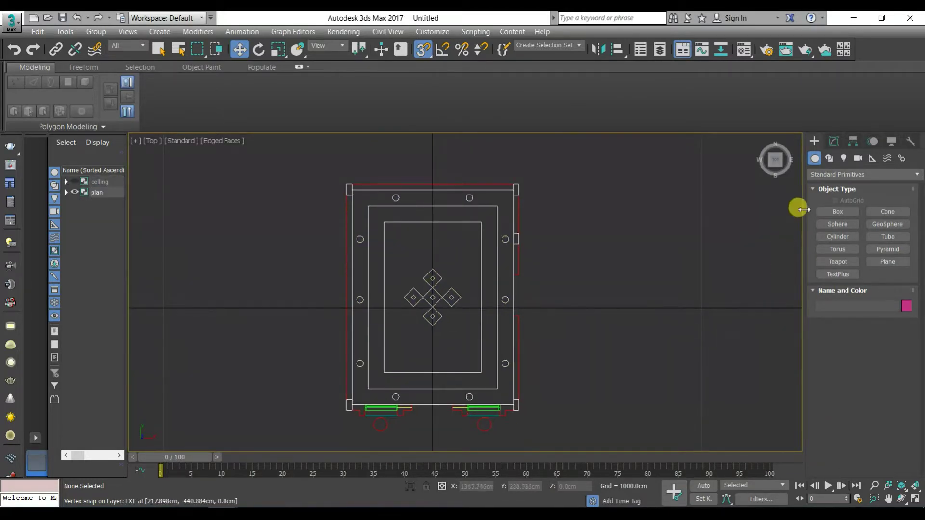
left_click(822, 176)
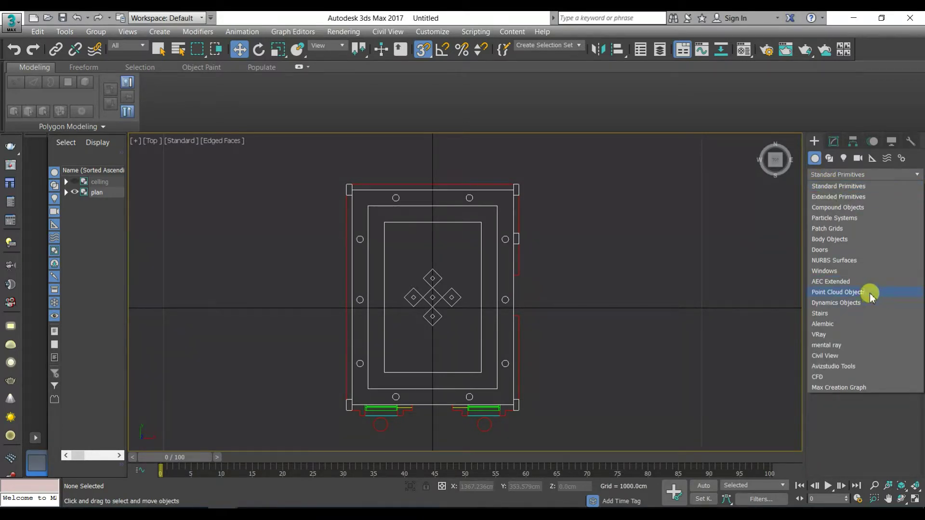
left_click(830, 281)
left_click(837, 224)
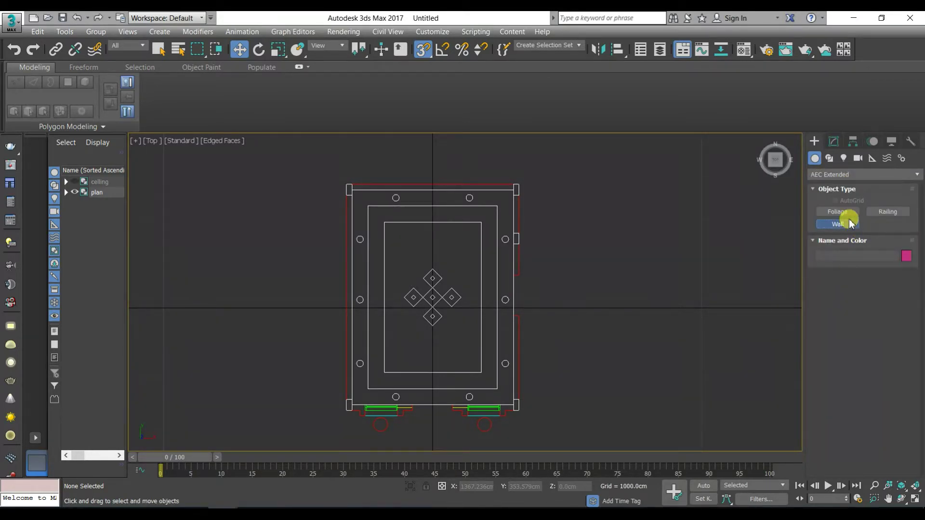
type("20.0cm")
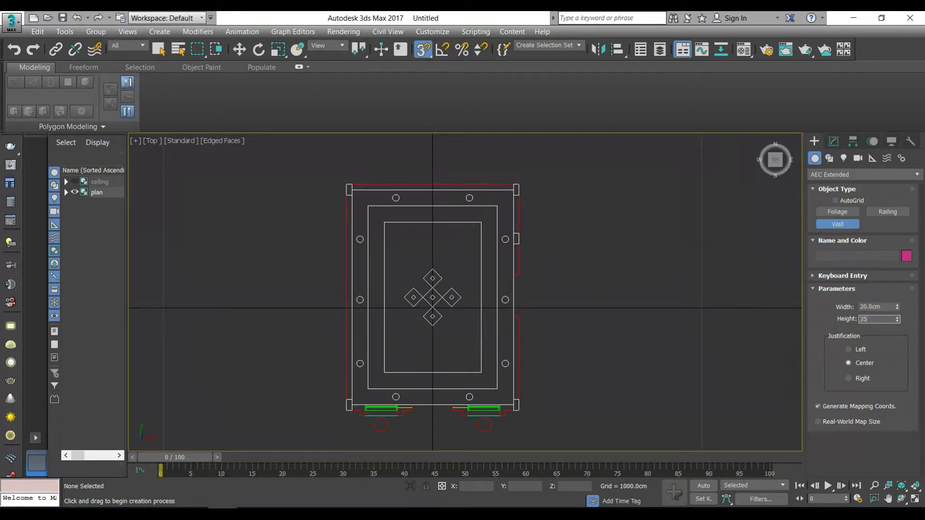
left_click(858, 378)
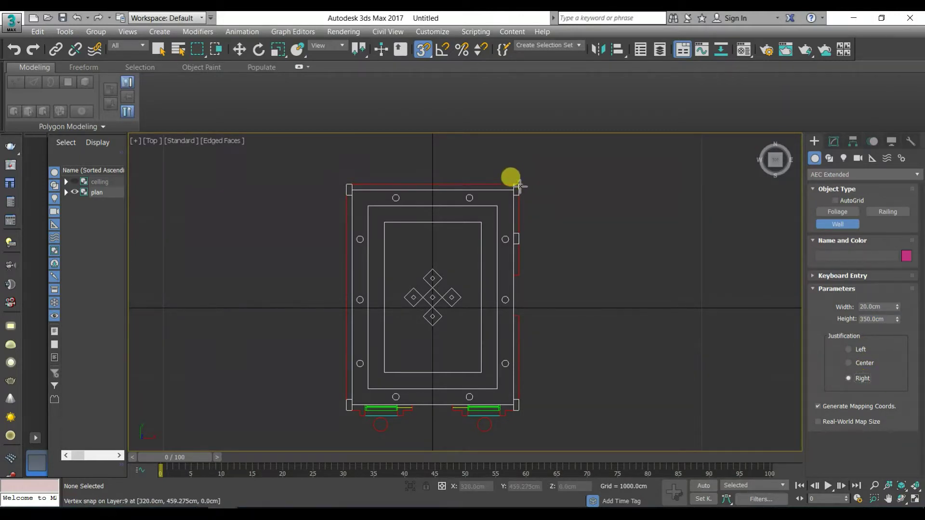
Draw the wall through the plan's four outer corners, weld its closing point, and display it see-through in an angled view.
left_click(523, 183)
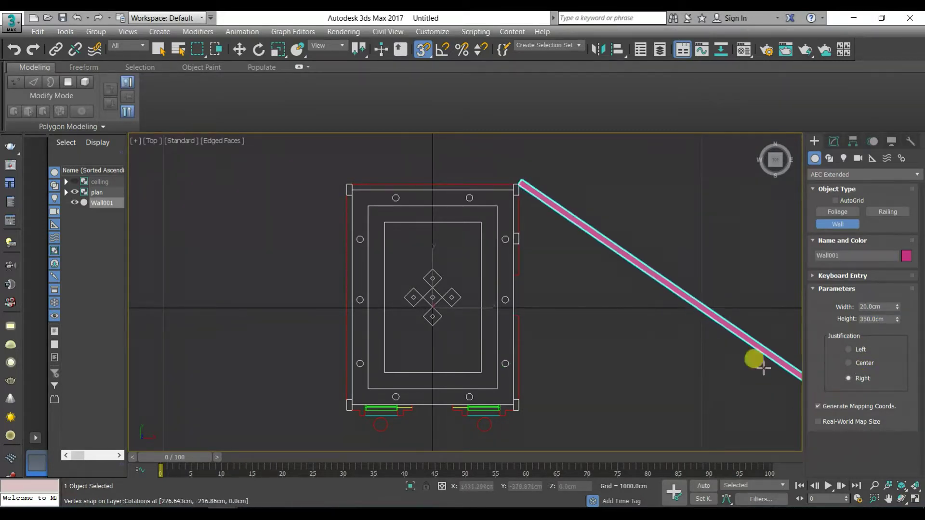
left_click(343, 184)
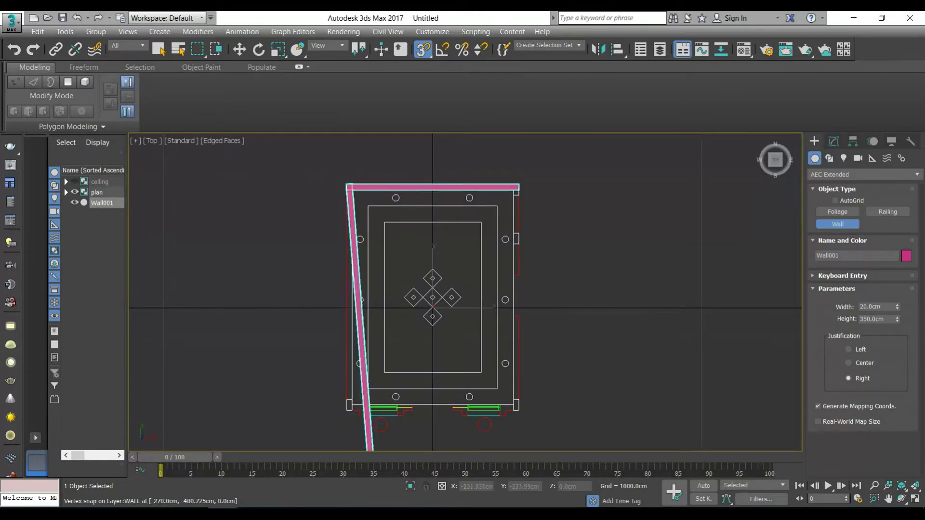
left_click(342, 408)
left_click(518, 408)
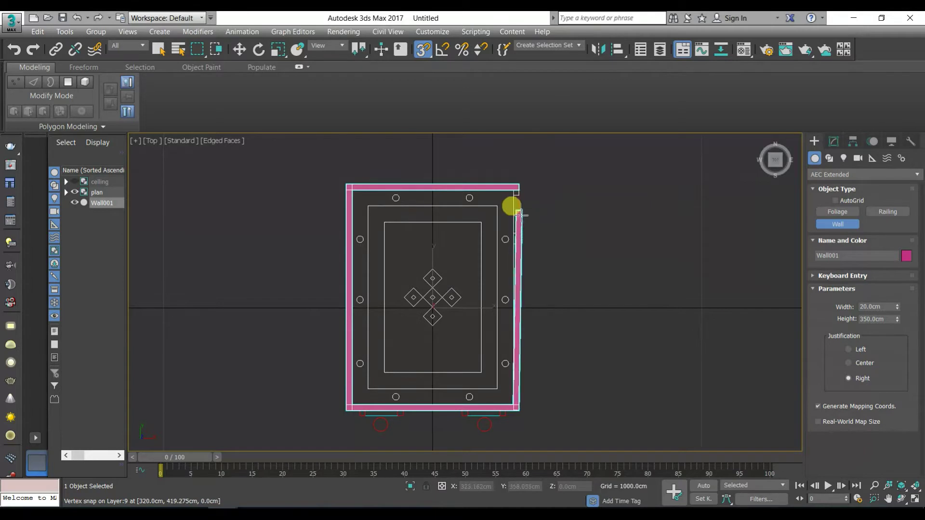
left_click(518, 187)
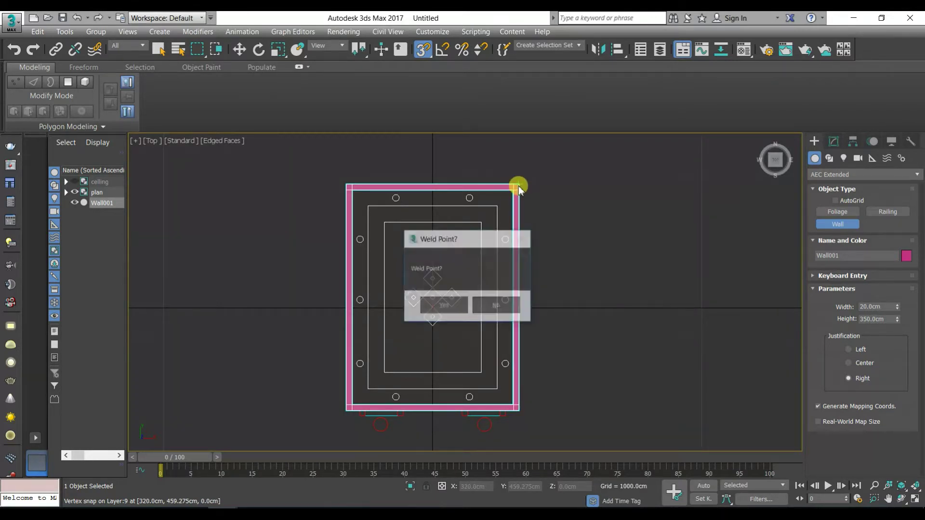
left_click(436, 304)
middle_click_drag(403, 359, 454, 289, "alt")
right_click(455, 289)
key("alt+x")
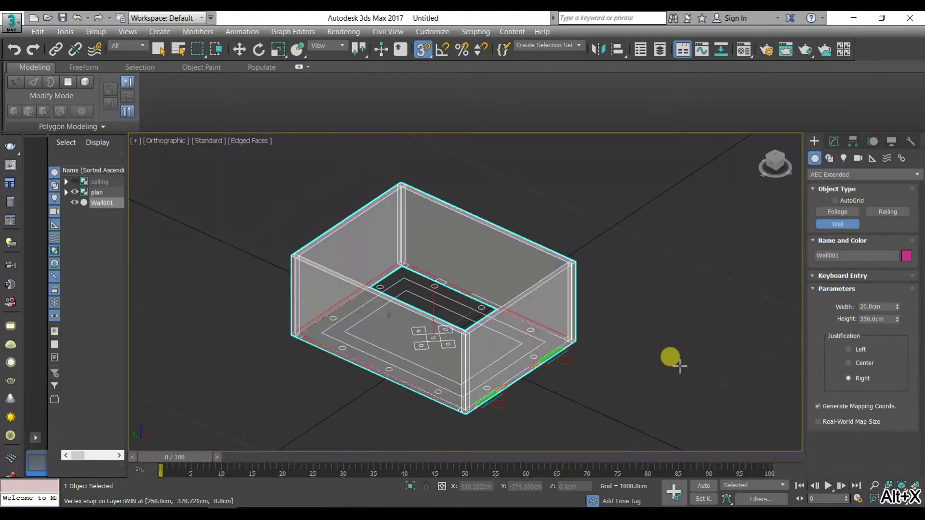
Set up a Fixed window with a 5 cm horizontal and vertical frame width and 5 cm frame thickness.
left_click(836, 176)
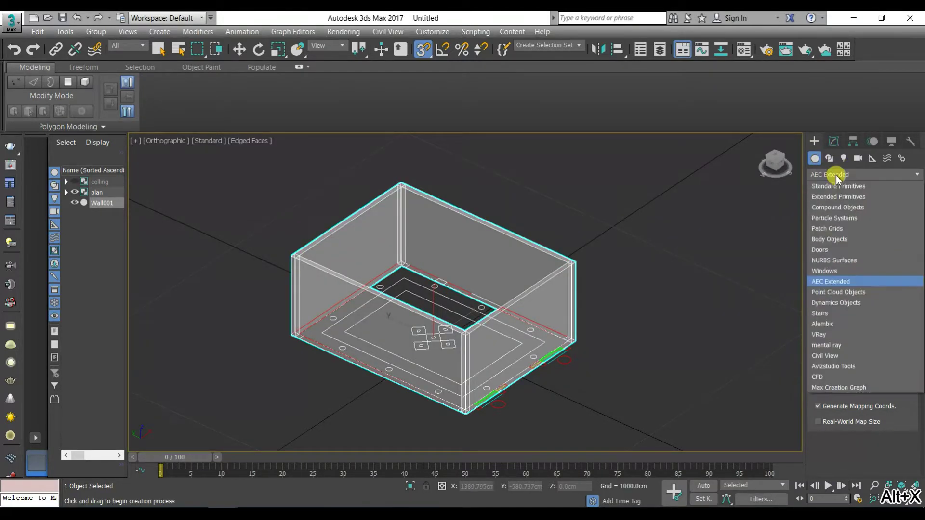
left_click(848, 271)
left_click(838, 224)
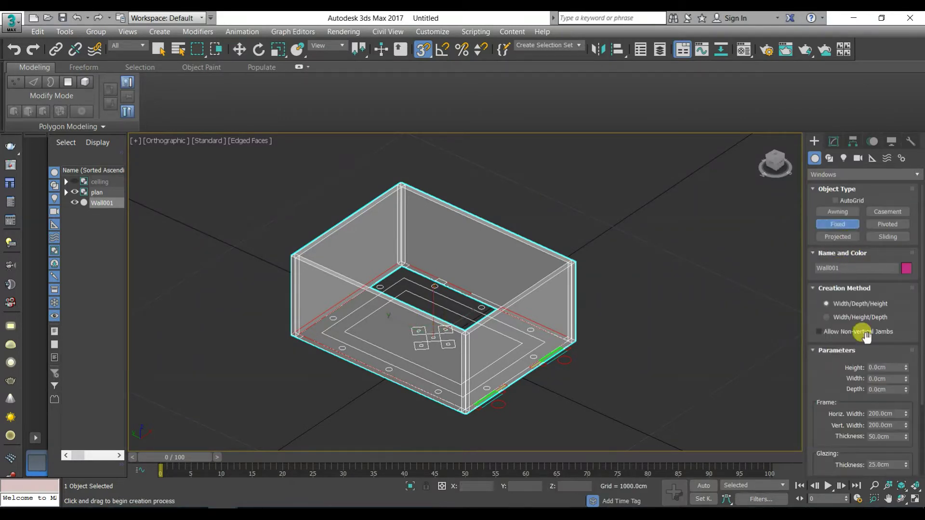
left_click_drag(872, 374, 891, 309)
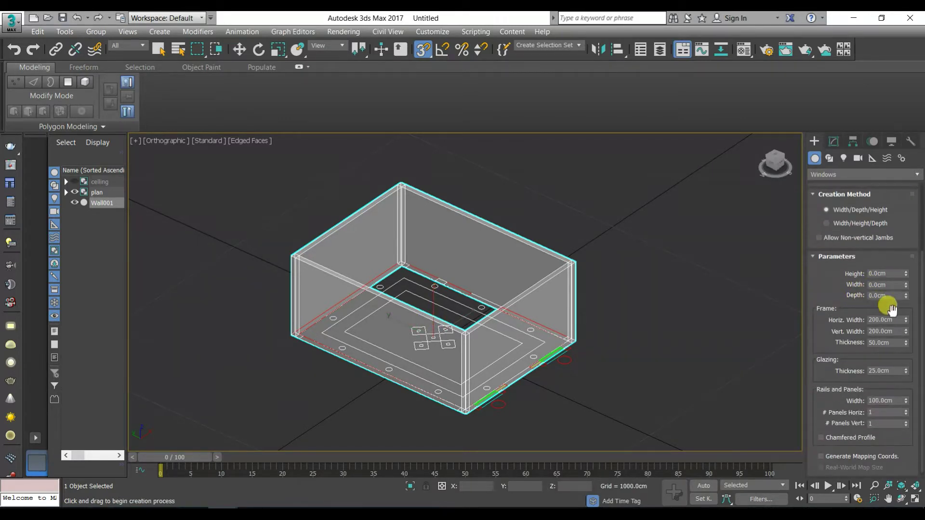
type("5")
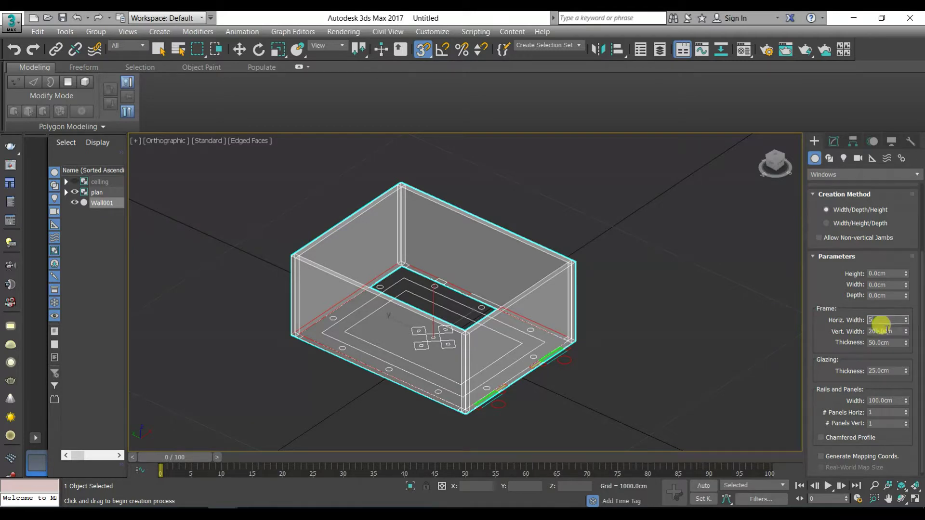
type("5")
key("Tab")
type("5")
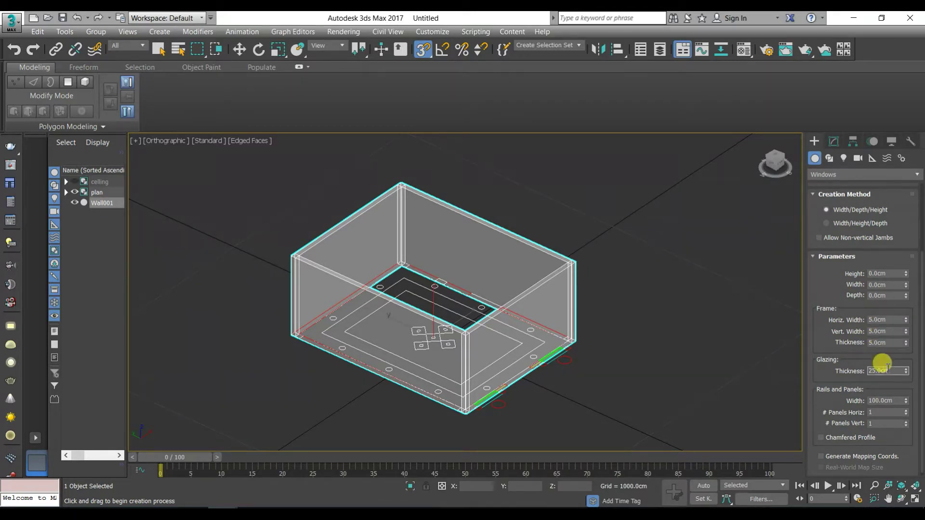
Set the window's glazing thickness to 0.1 cm and its rails to 5 cm wide with 3 by 3 panels and a chamfered profile.
left_click(889, 371)
type(".01")
double_click(887, 400)
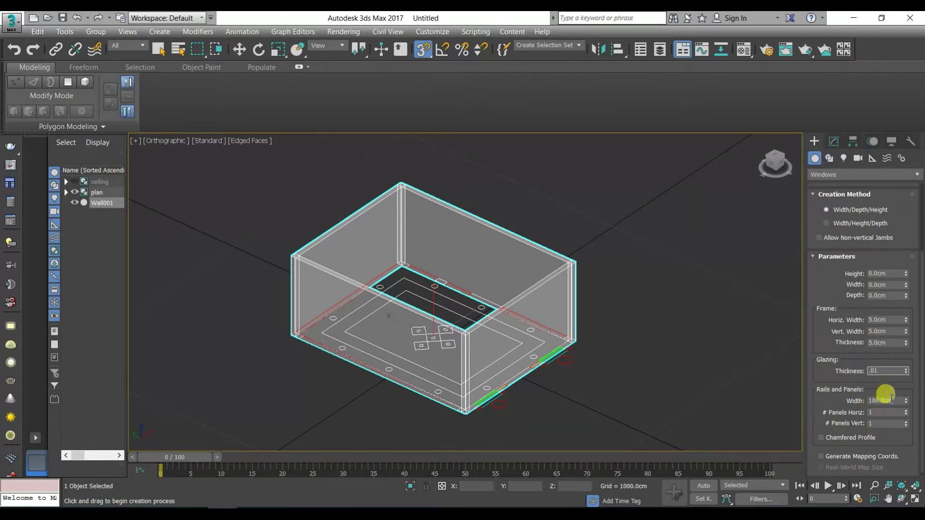
double_click(887, 400)
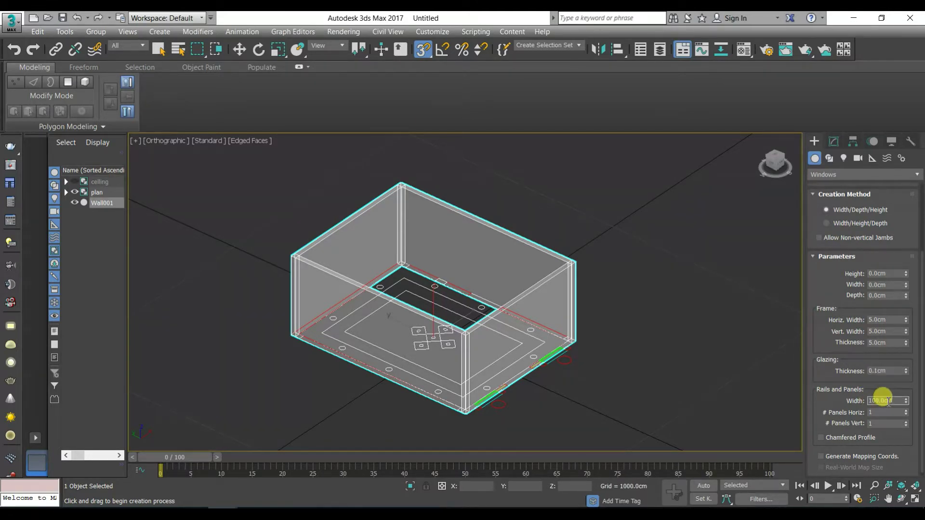
type("5")
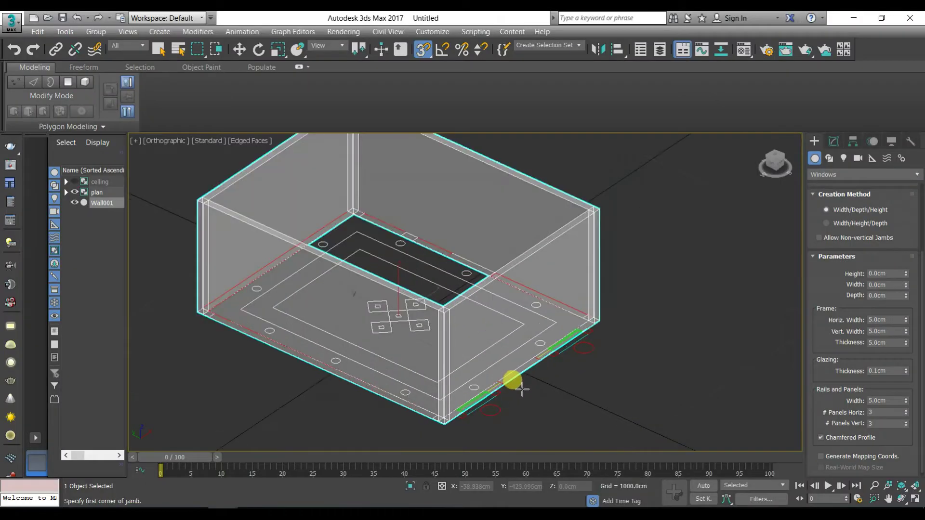
Draw a 120 cm wide, 20 cm deep window over the plan's window symbol nearest the front corner and set its height to 120 cm.
scroll(454, 432, "up", 5)
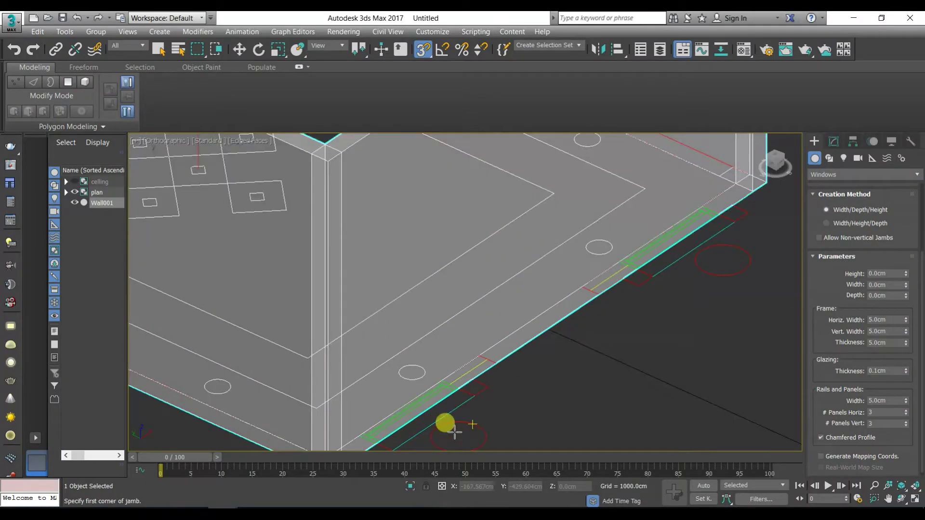
middle_click_drag(380, 339, 481, 264)
left_click_drag(459, 377, 539, 318)
left_click(518, 304)
left_click(573, 157)
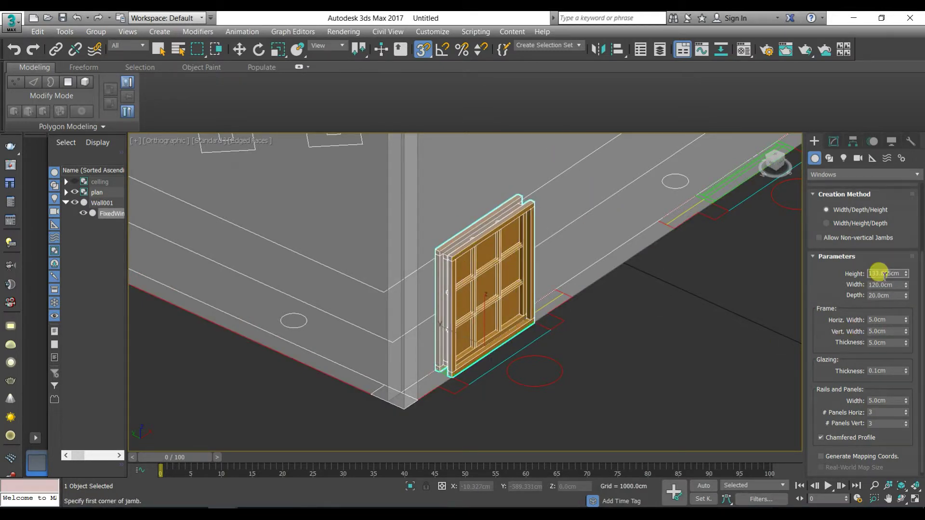
key("Return")
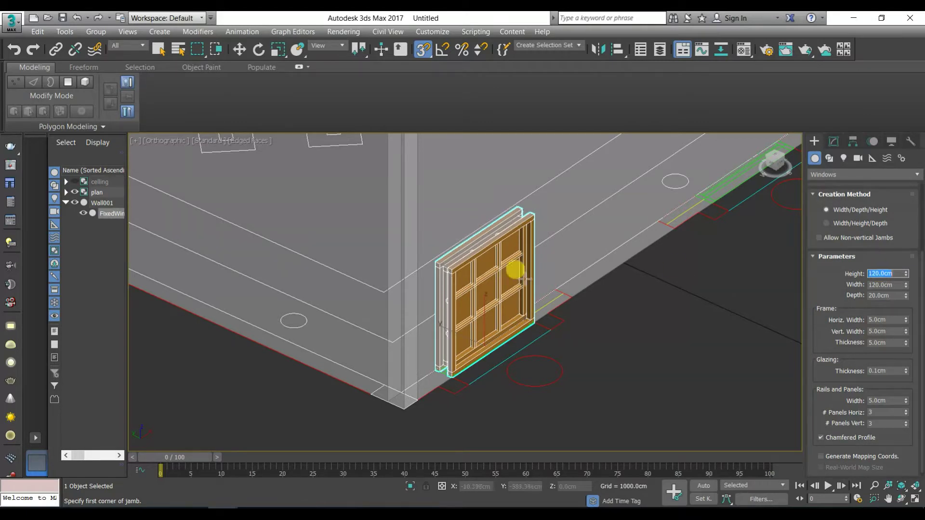
Draw a second window, 120 cm wide and 20 cm deep, over the other window symbol on the same wall, with a 120 cm height.
scroll(444, 264, "down", 3)
middle_click_drag(444, 264, 347, 310)
scroll(582, 232, "up", 3)
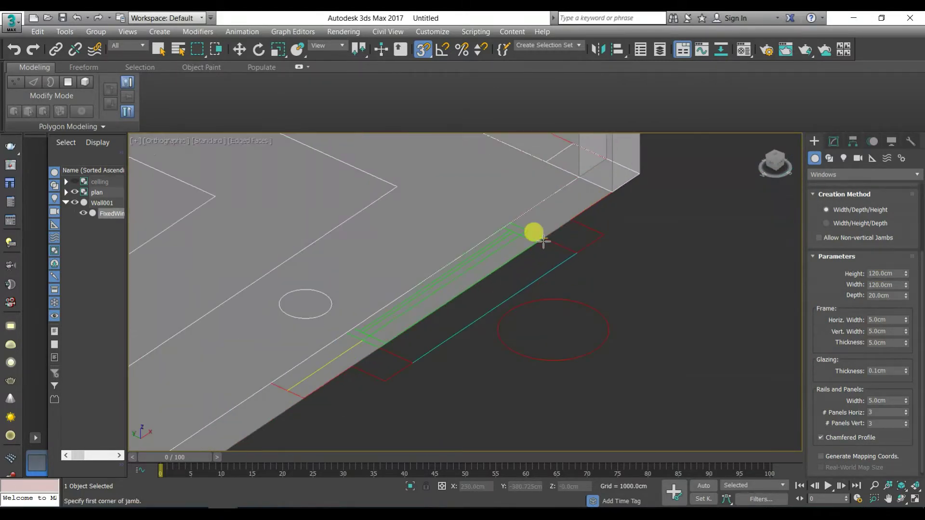
left_click_drag(535, 232, 372, 337)
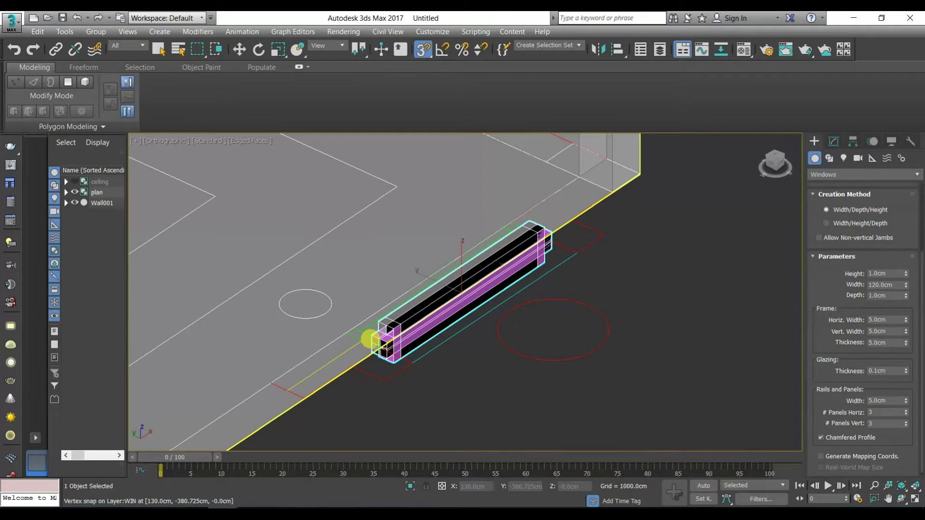
left_click(324, 314)
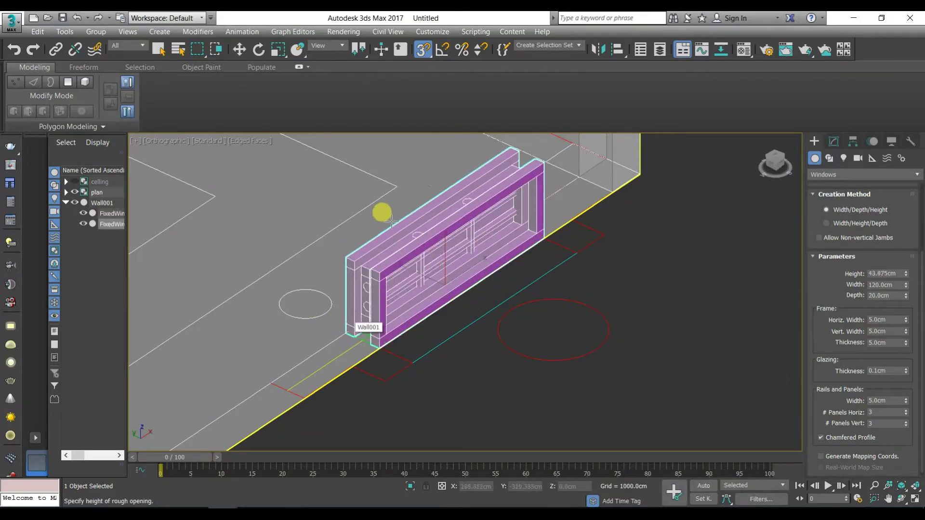
left_click(407, 183)
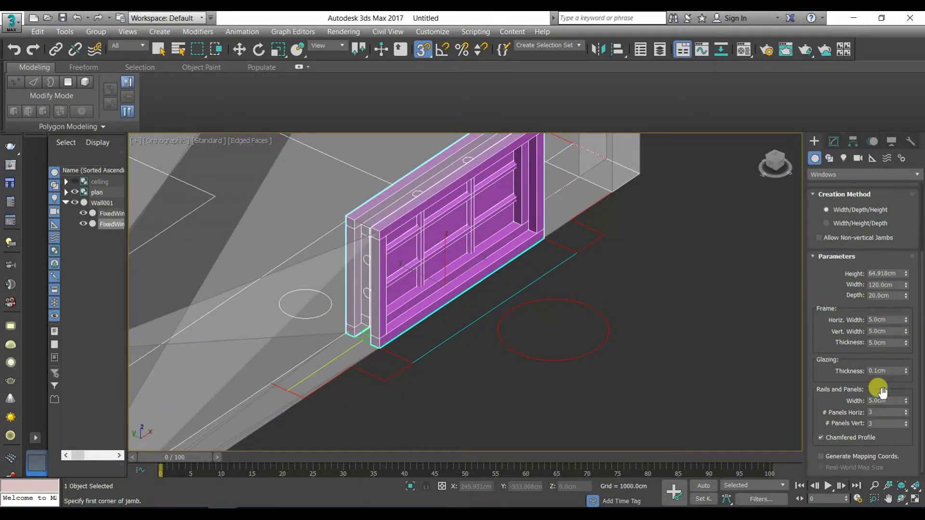
type("120")
key("Return")
scroll(693, 262, "down", 5)
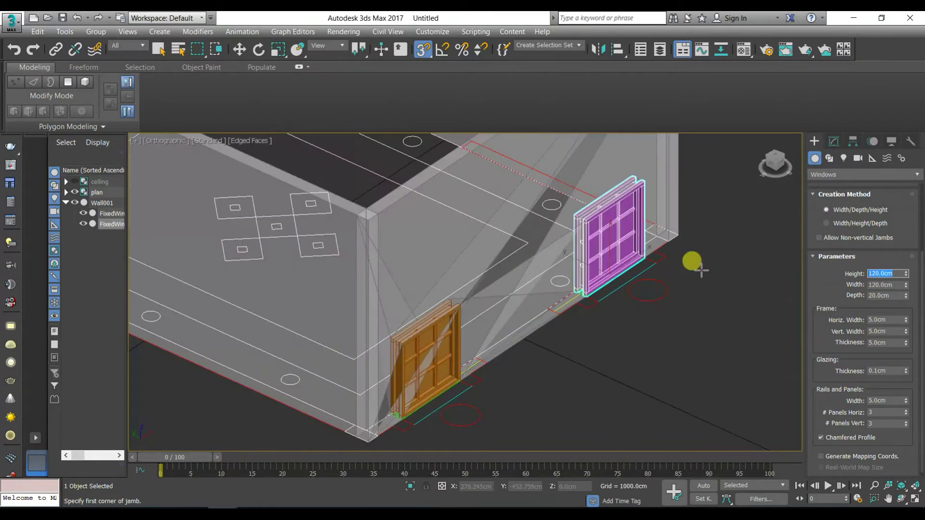
Select both windows without the wall and raise them to a Z position of 100 cm.
left_click(829, 142)
left_click(814, 141)
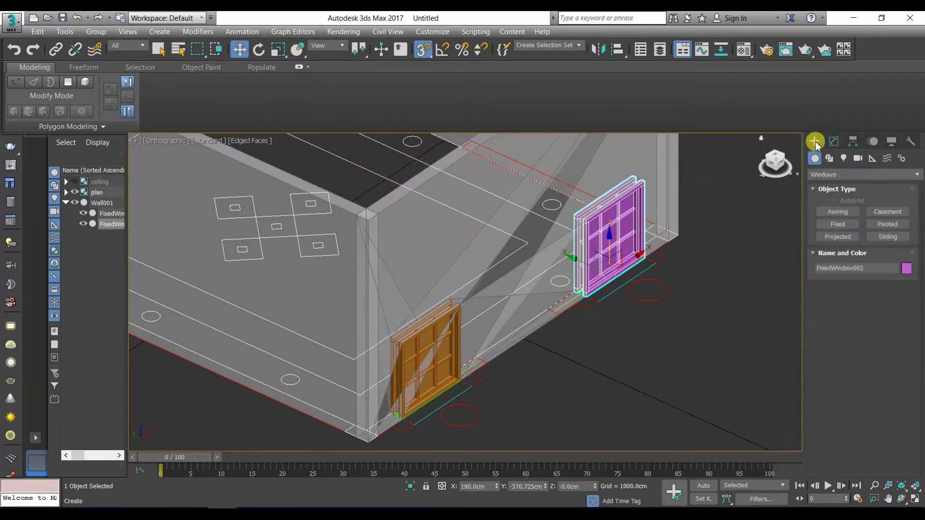
left_click(419, 370)
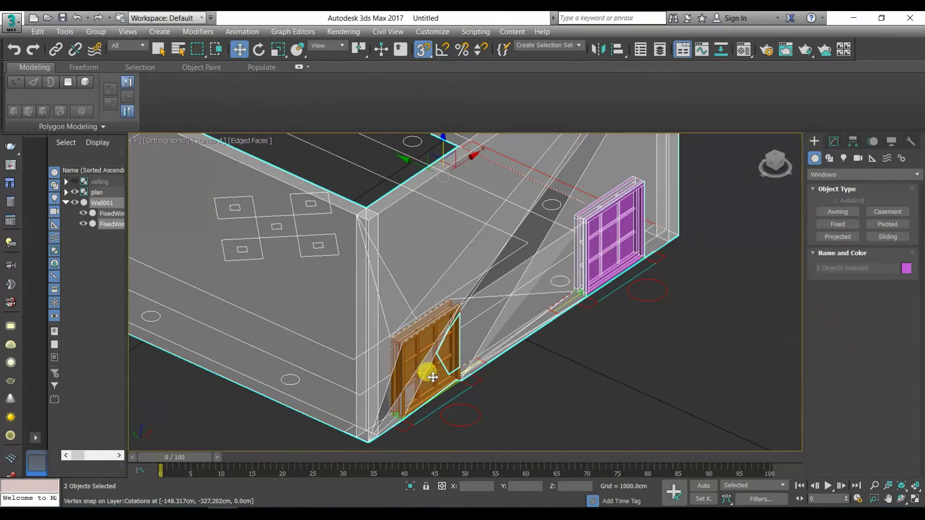
left_click(424, 371, "ctrl")
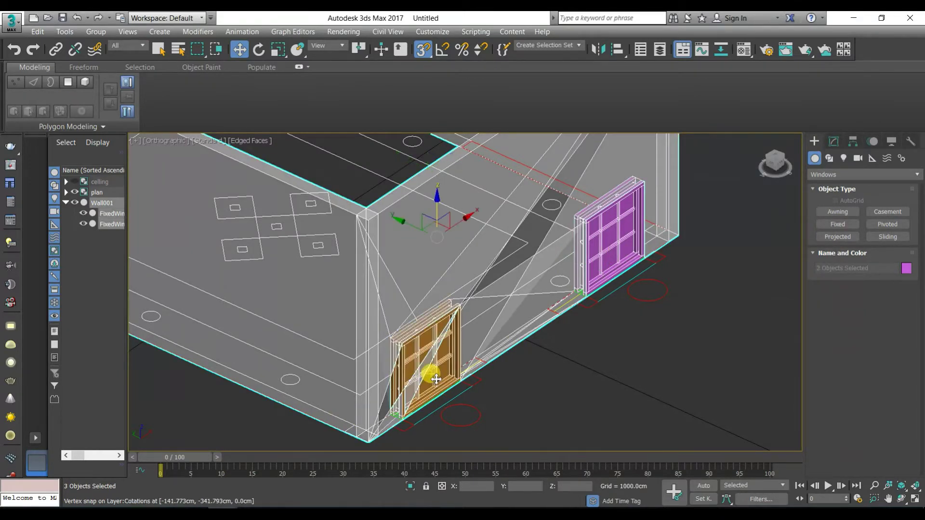
left_click(419, 274, "alt")
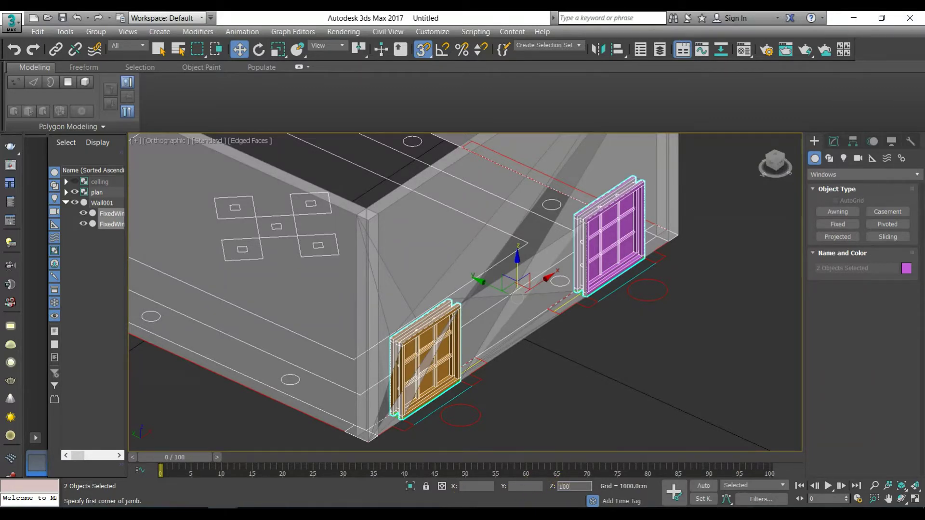
key("Return")
Set up a Pivot door with a frame 5 cm wide and 4 cm deep.
scroll(574, 388, "down", 4)
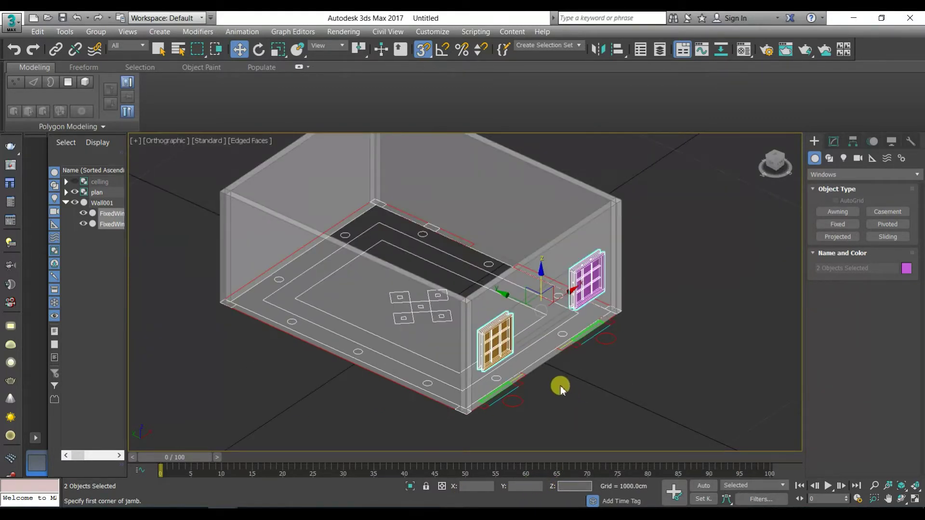
middle_click_drag(547, 341, 677, 294, "alt")
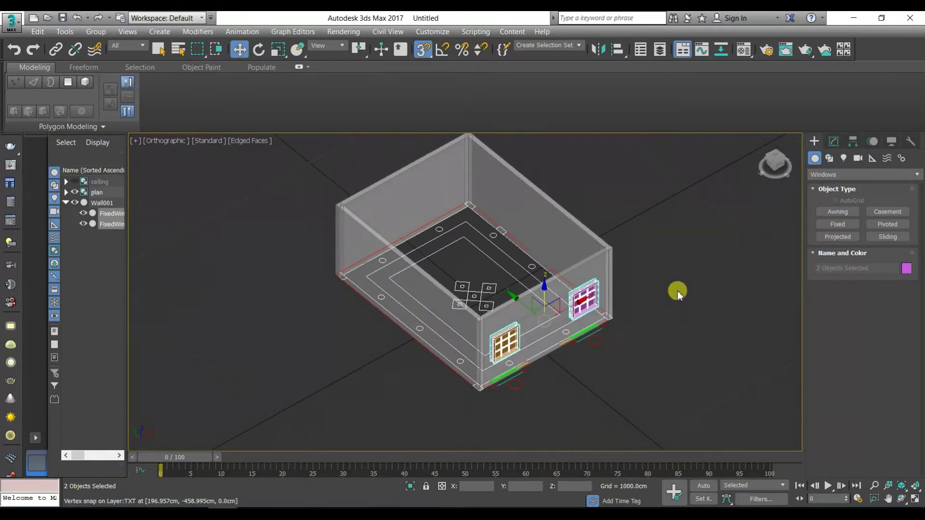
left_click(848, 174)
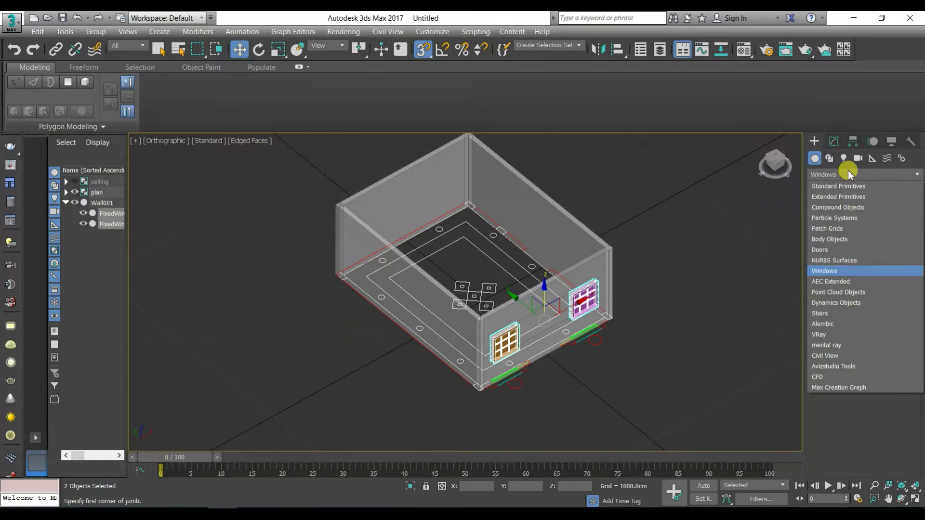
left_click(842, 251)
left_click(851, 213)
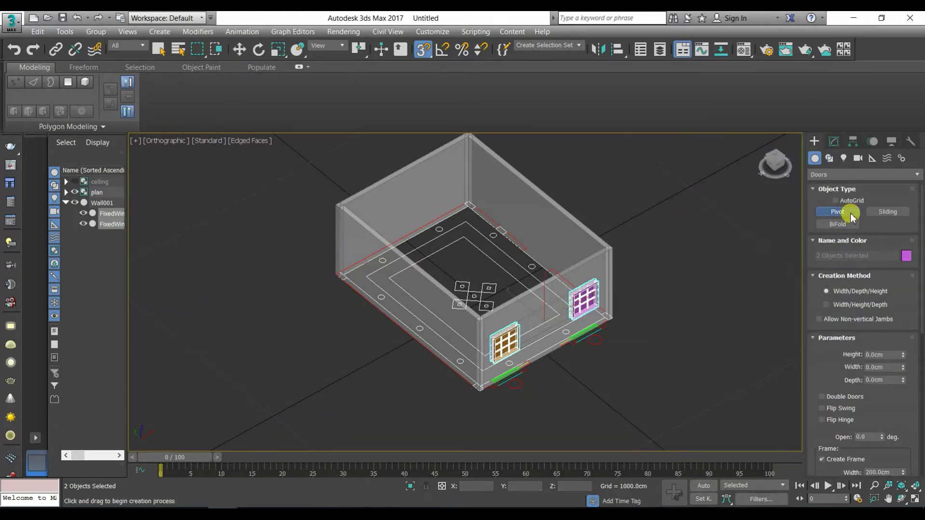
left_click_drag(828, 381, 820, 265)
left_click(882, 316)
type("5")
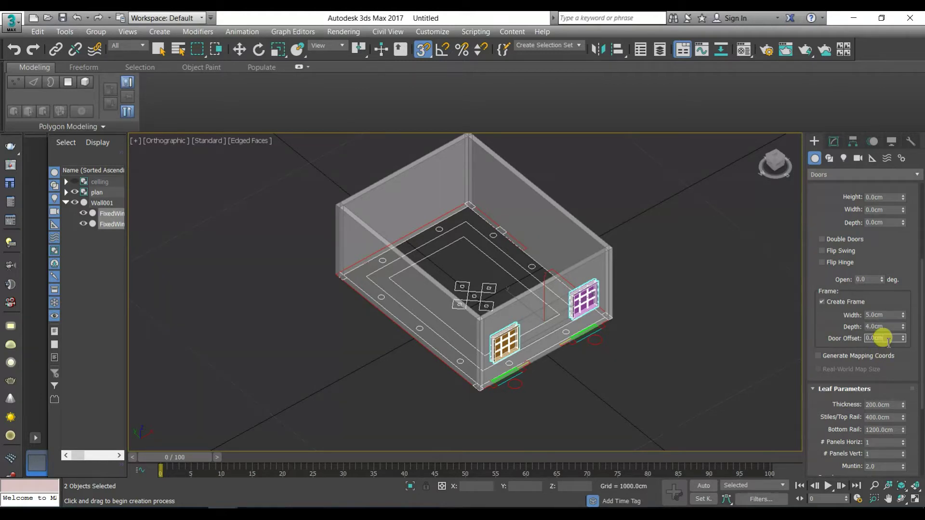
Set the door leaf to 7 cm thickness, 12 cm stiles and rails, 3 by 3 panels, 0.01 muntin and 0.01 glass thickness.
left_click(881, 389)
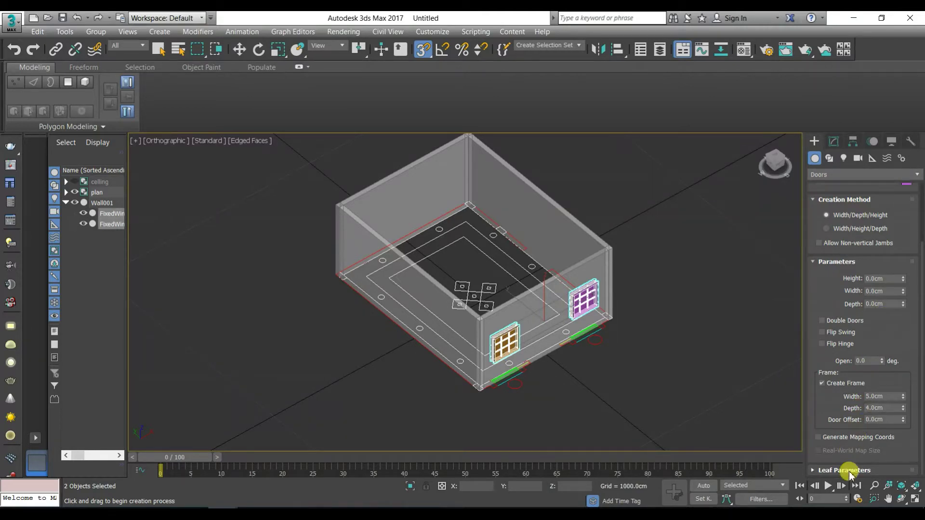
scroll(850, 467, "down", 5)
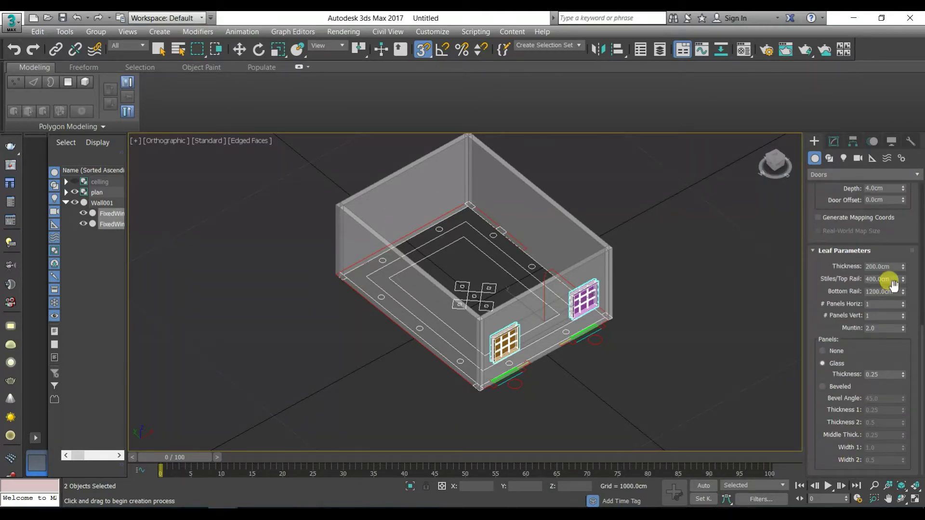
type("2")
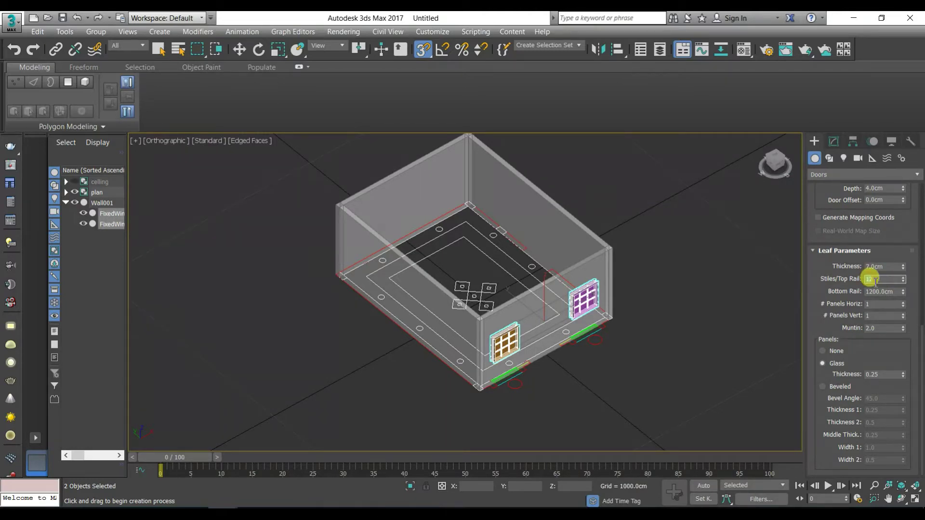
key("Tab")
type("12")
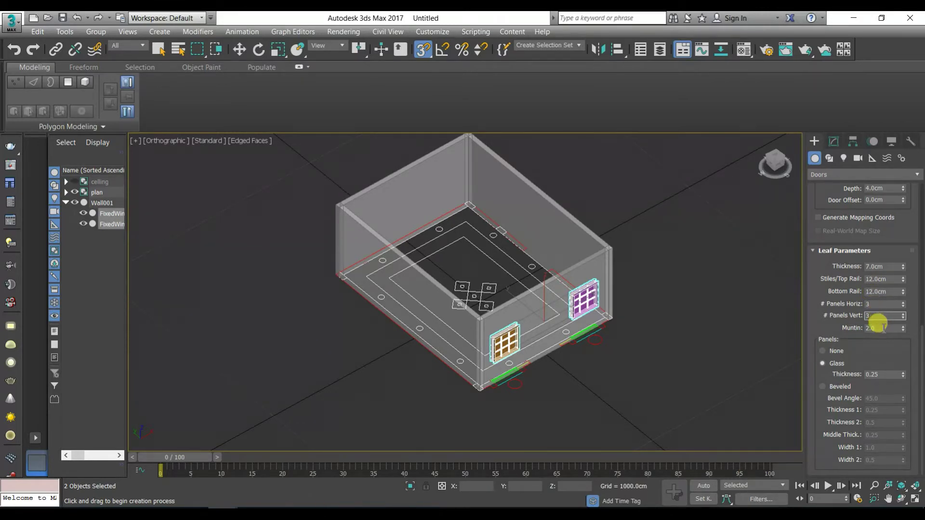
left_click(875, 354)
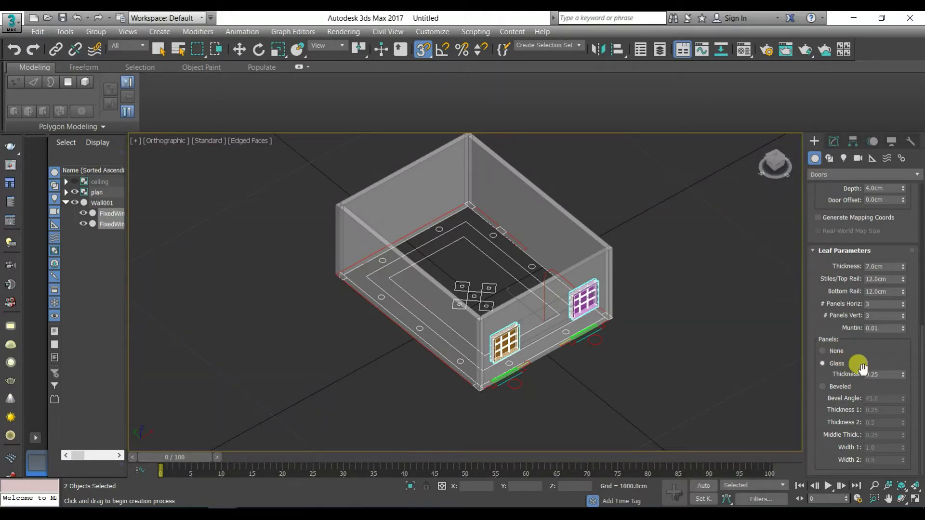
left_click(873, 318)
left_click(874, 365)
left_click(887, 348)
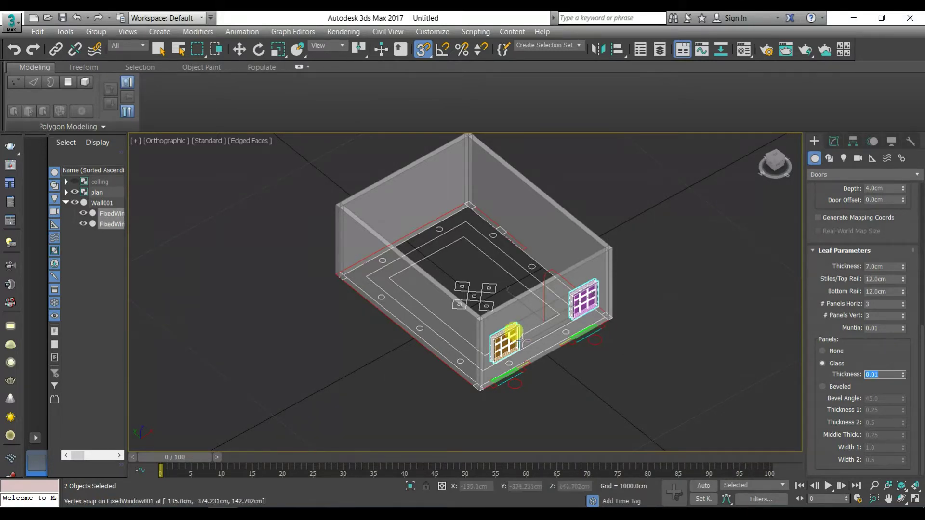
Draw a 150 cm wide, 20 cm deep pivot door in the wall between the two windows and set its height to 220 cm.
scroll(545, 349, "up", 4)
scroll(503, 373, "up", 2)
left_click_drag(502, 371, 591, 320)
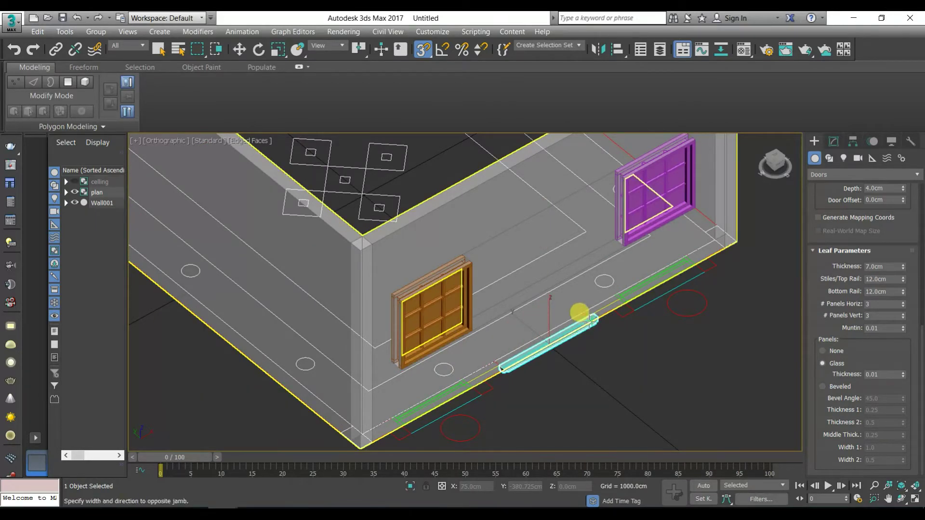
left_click(584, 315)
left_click(586, 155)
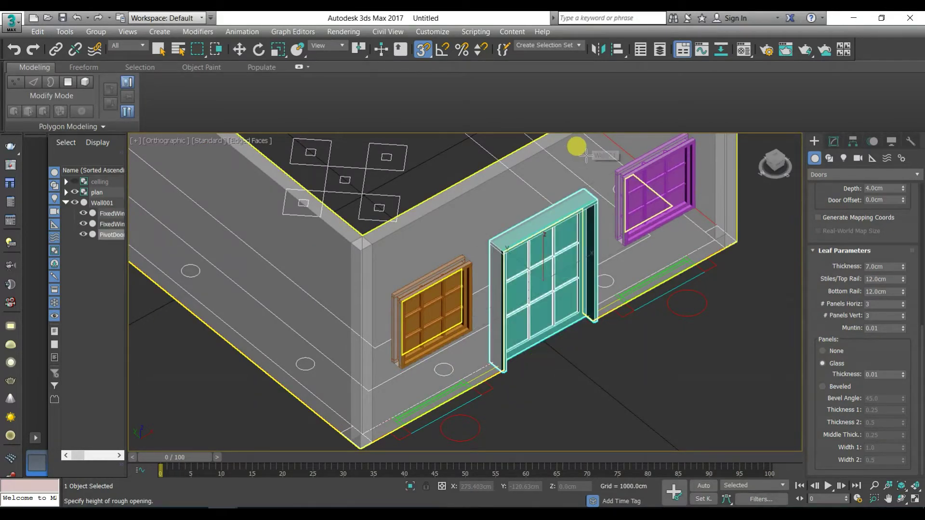
scroll(875, 235, "up", 5)
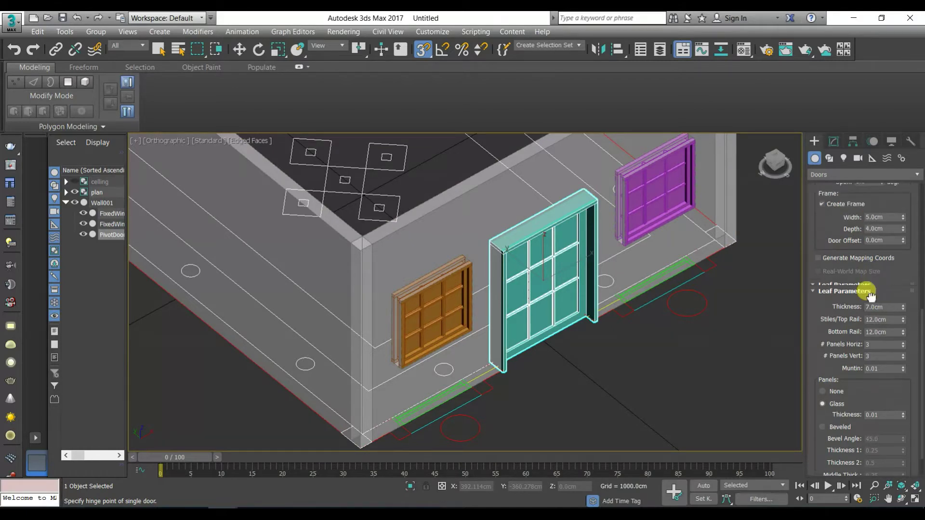
double_click(883, 228)
type("220")
key("Return")
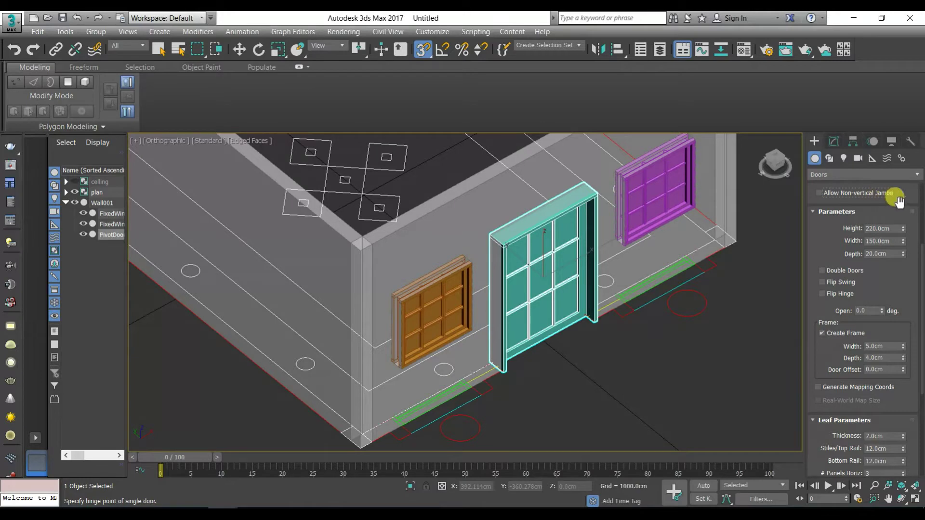
Make the pivot door a double door with flipped swing, and set its leaves to 2 horizontal and 3 vertical panels.
scroll(915, 254, "up", 3)
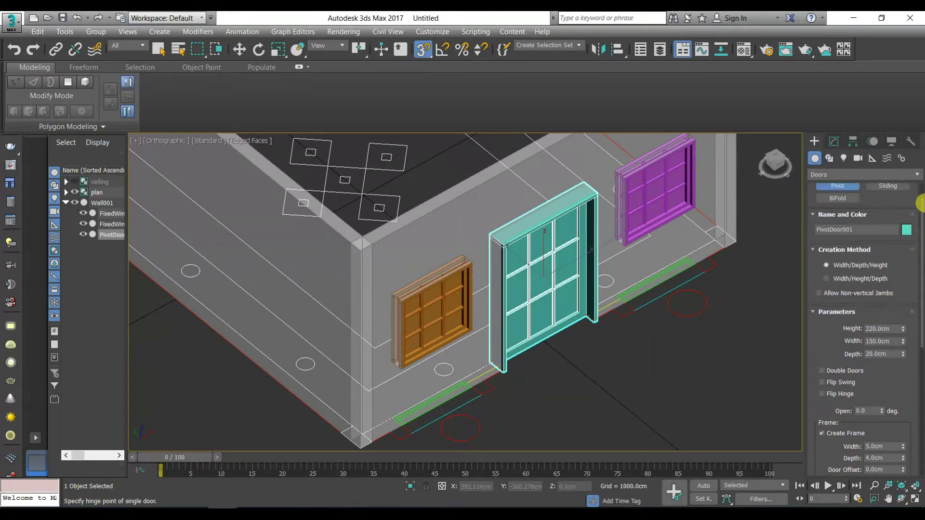
scroll(862, 245, "up", 2)
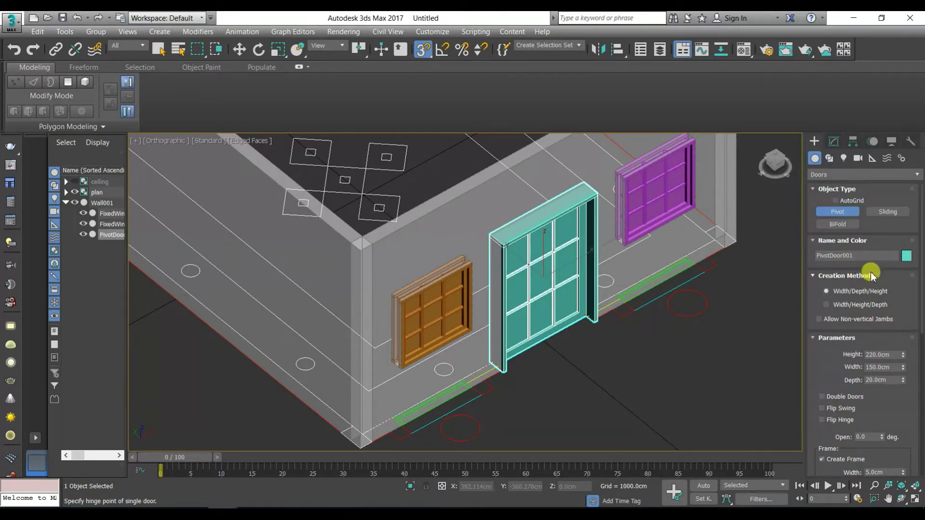
left_click(844, 398)
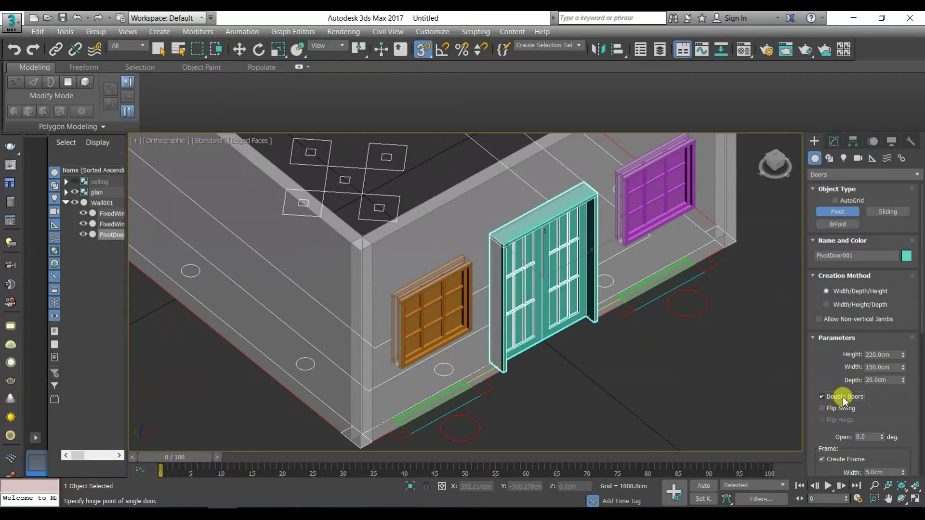
left_click(823, 408)
left_click_drag(920, 323, 911, 455)
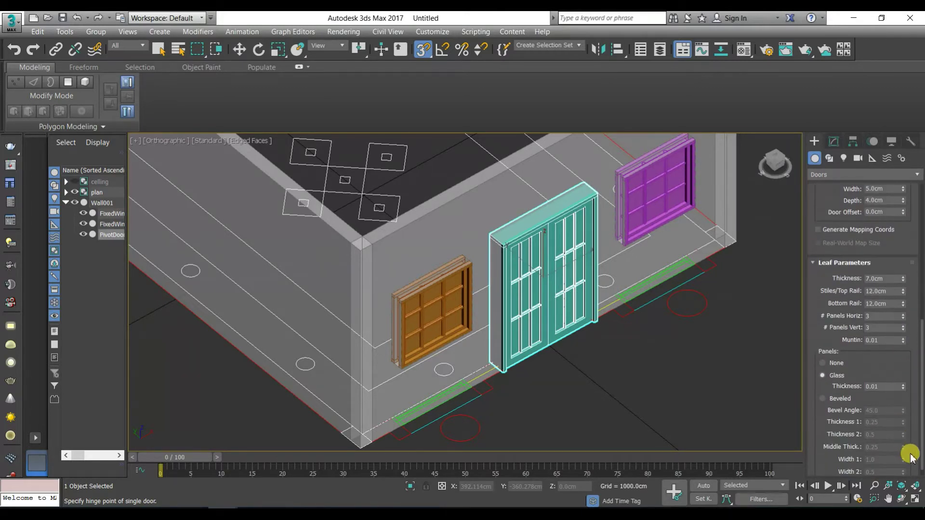
left_click(902, 330)
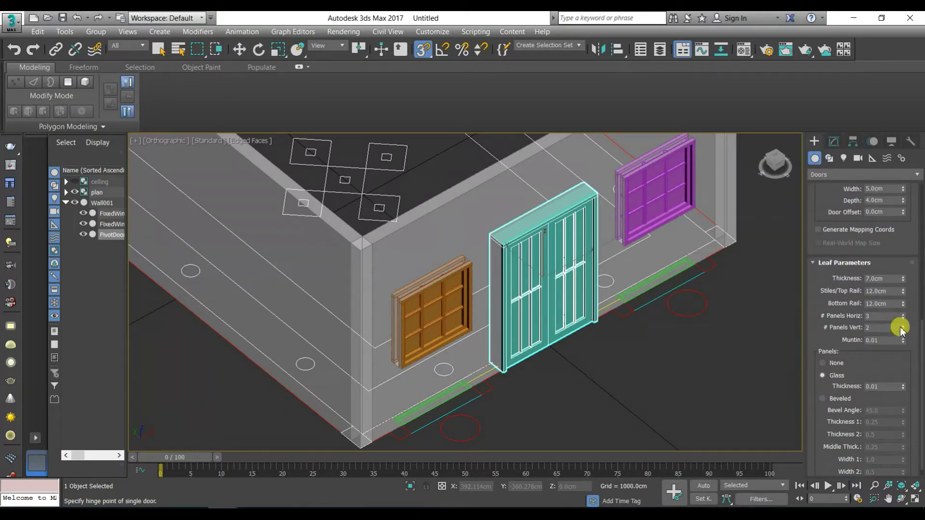
left_click(902, 318)
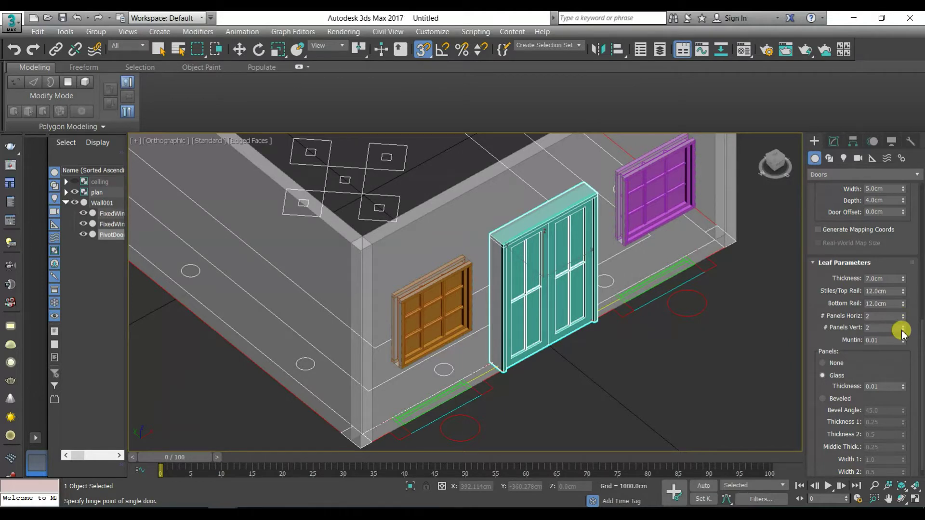
left_click(903, 325)
middle_click_drag(473, 310, 523, 317, "alt")
scroll(523, 317, "down", 4)
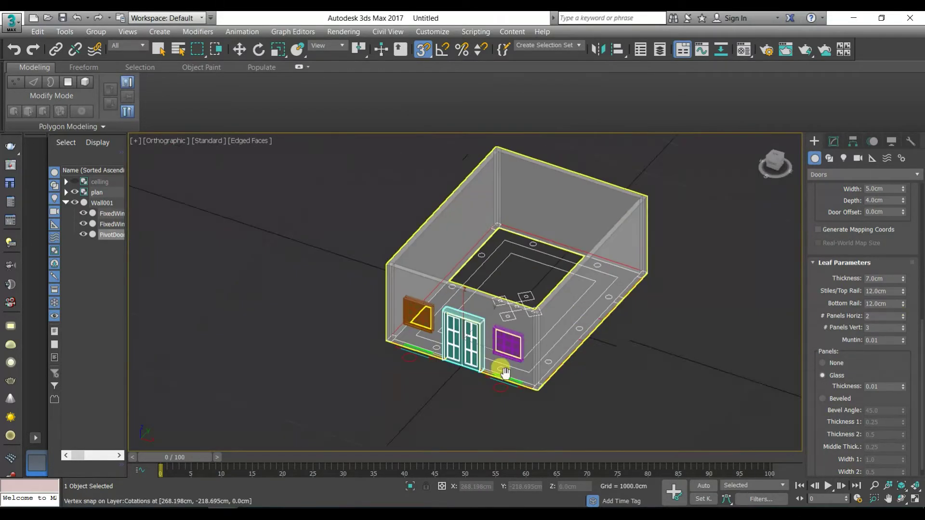
middle_click_drag(501, 371, 547, 337, "alt")
scroll(547, 337, "up", 8)
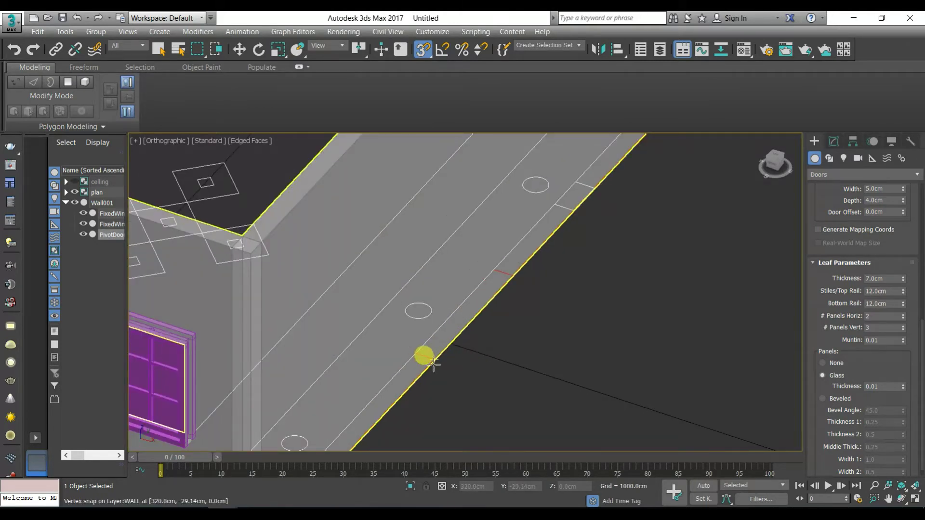
left_click_drag(436, 358, 517, 273)
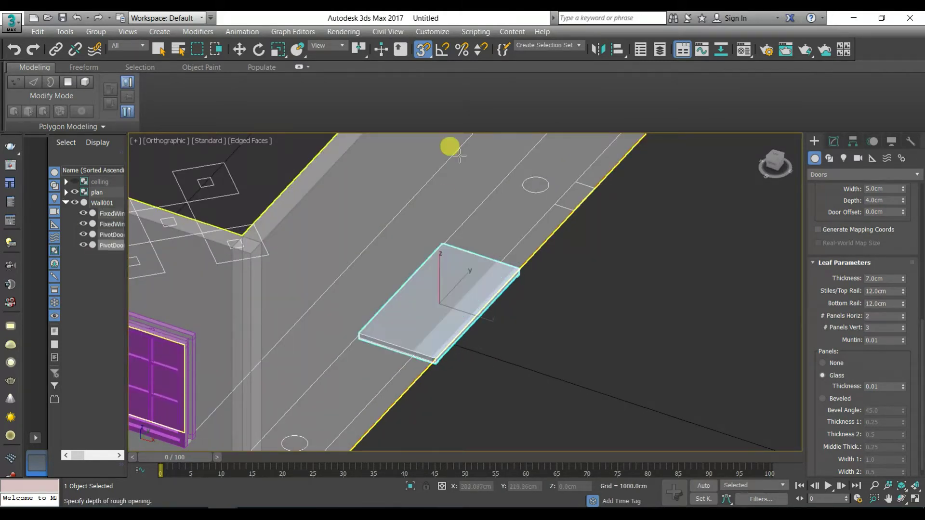
left_click(496, 265)
left_click(477, 219)
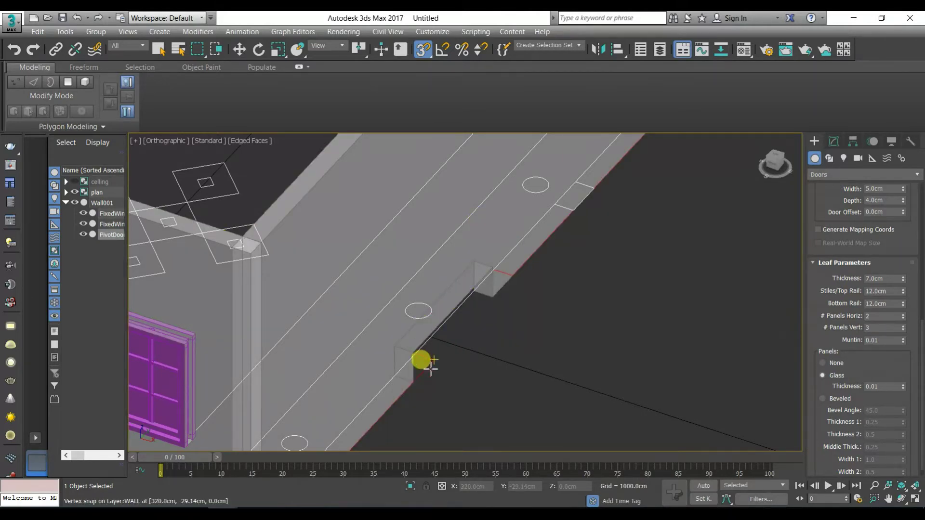
key("ctrl+z")
Draw a second pivot door about 190 cm wide and 20 cm deep in the side wall opening and set its height to 220 cm.
left_click_drag(421, 386, 518, 271)
left_click(499, 272)
left_click(467, 157)
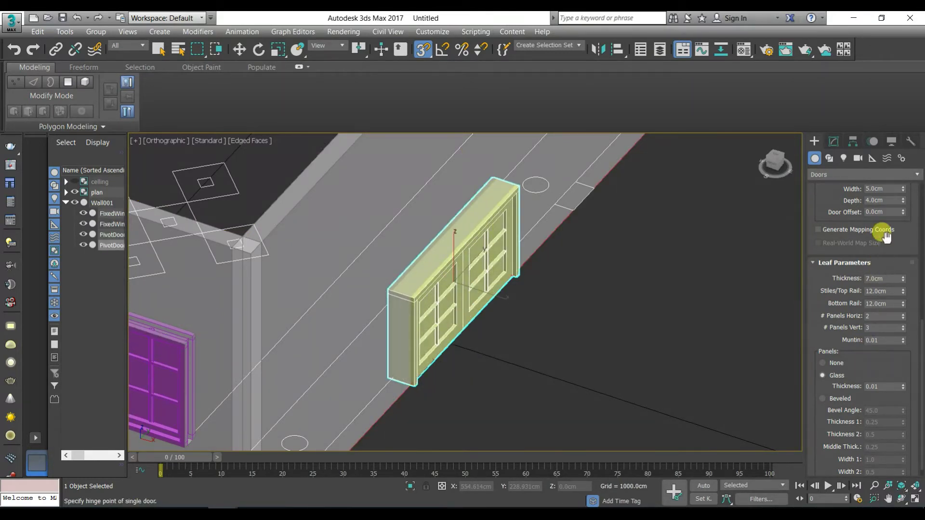
scroll(875, 234, "up", 5)
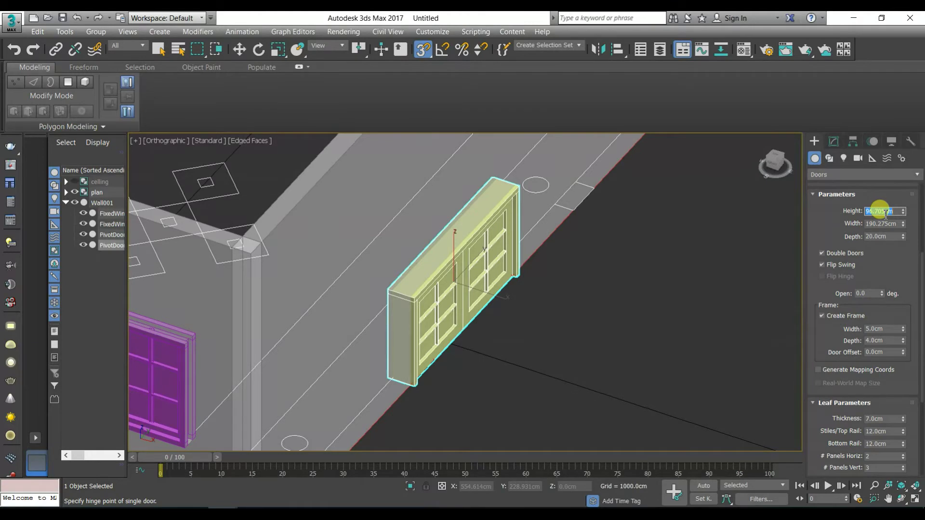
type("220")
key("Return")
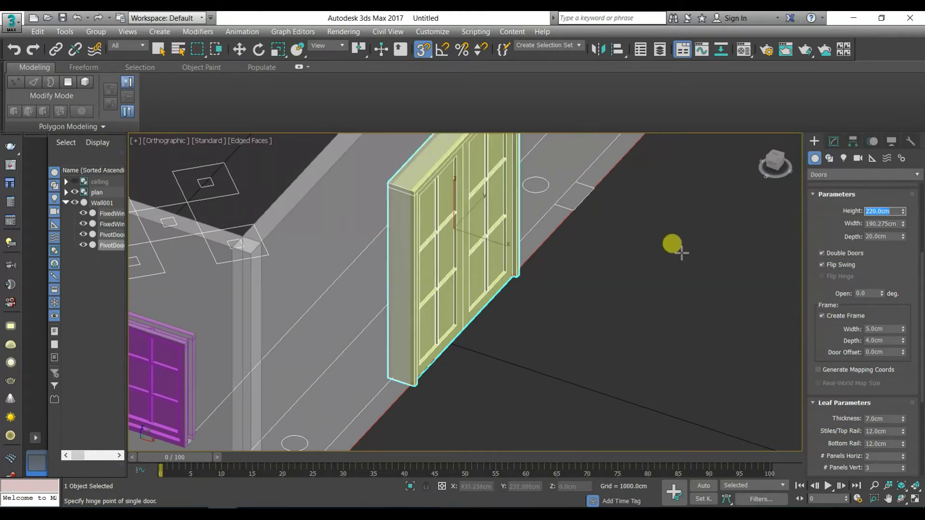
Select the wall together with its windows and doors and hide them, leaving only the plan.
scroll(690, 271, "down", 5)
middle_click_drag(637, 283, 715, 310, "alt")
scroll(619, 284, "up", 5)
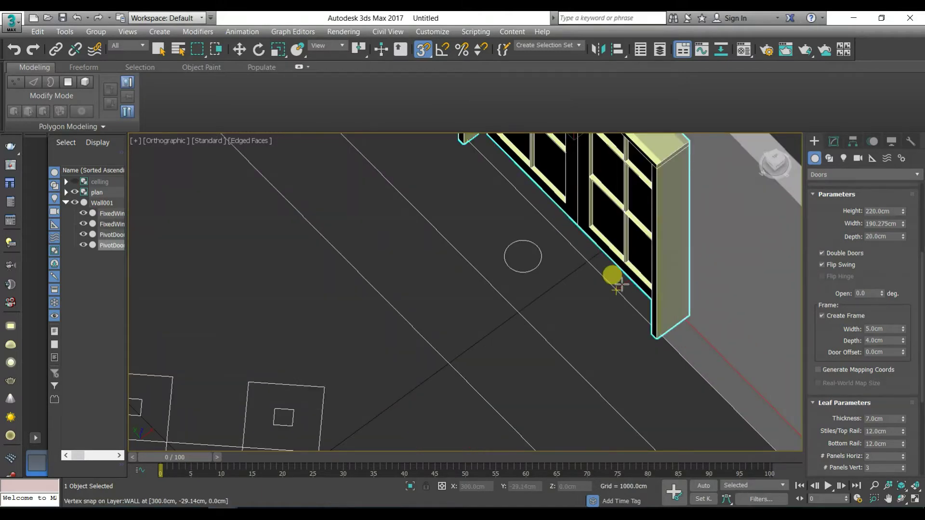
scroll(618, 285, "down", 4)
scroll(605, 266, "down", 4)
middle_click_drag(624, 296, 713, 236, "alt")
left_click(769, 157)
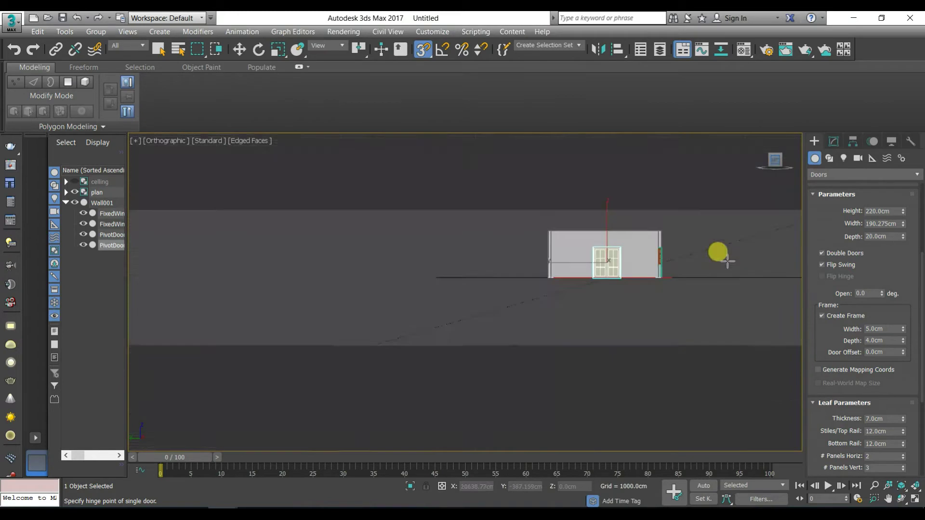
key("w")
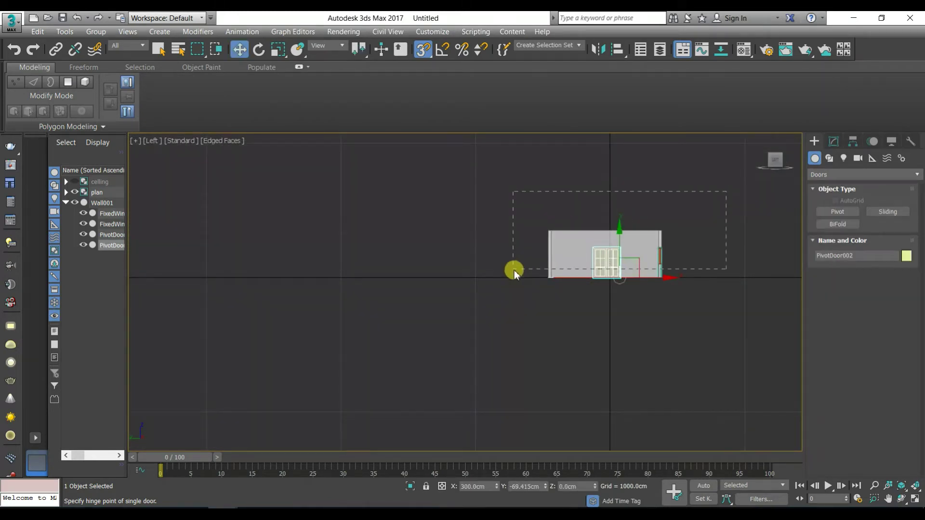
key("ctrl+a")
right_click(510, 230)
left_click(562, 202)
Face the plan straight on and activate the Line spline tool at the room's front corner.
middle_click_drag(556, 250, 656, 258, "alt")
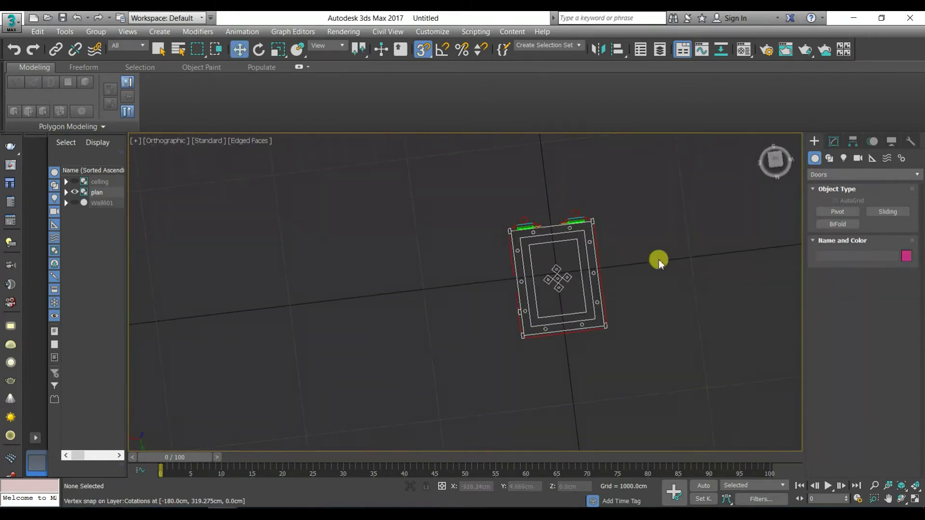
left_click(777, 159)
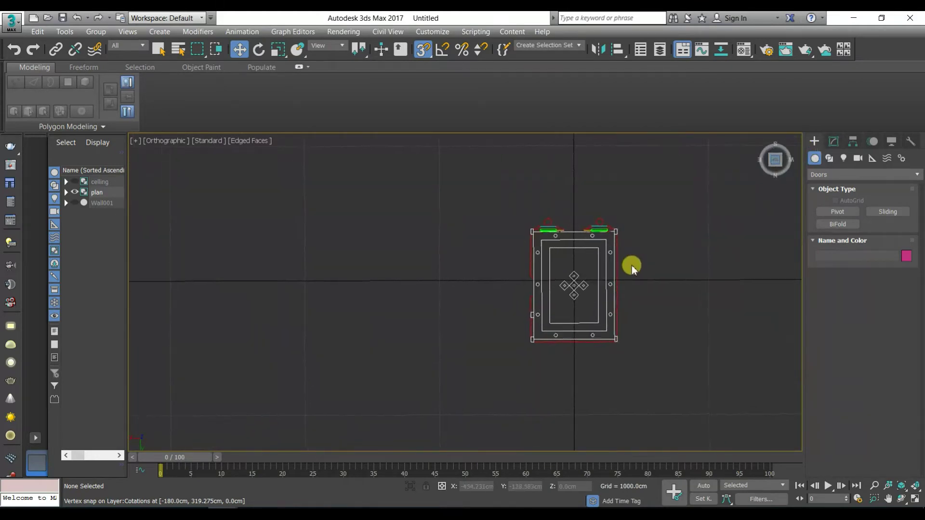
left_click(834, 141)
left_click(814, 141)
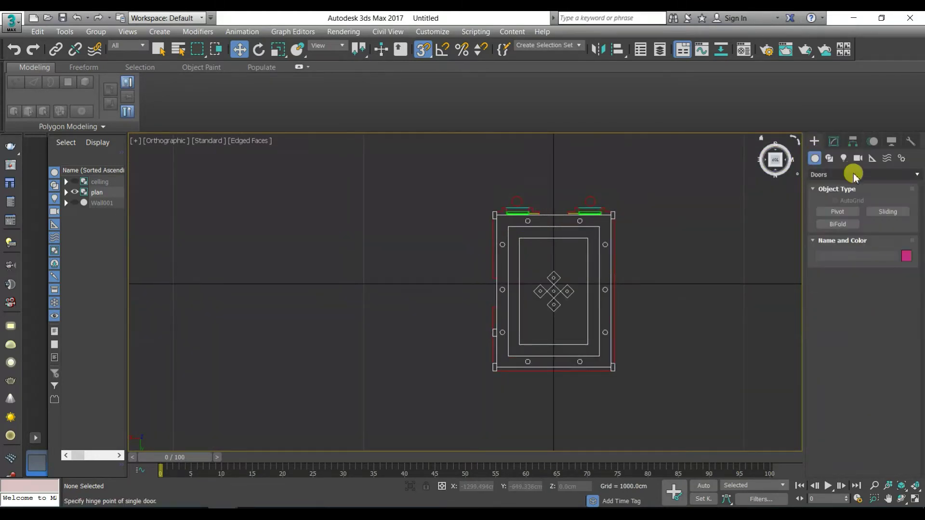
left_click(828, 158)
left_click(836, 221)
scroll(611, 227, "up", 4)
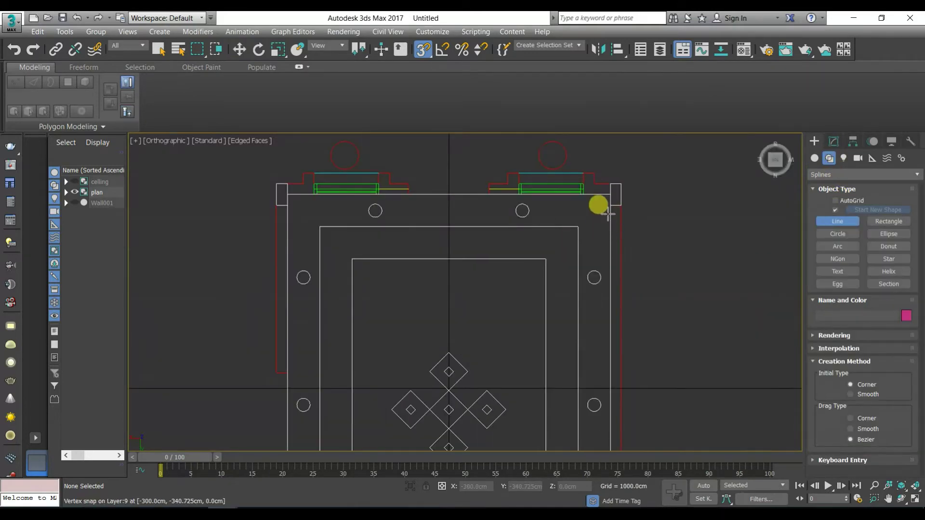
left_click(611, 194)
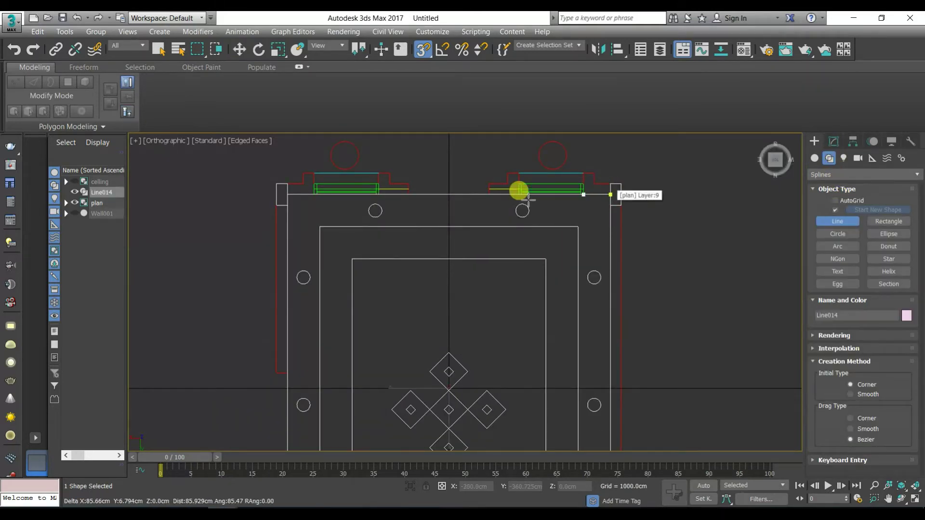
left_click(489, 194)
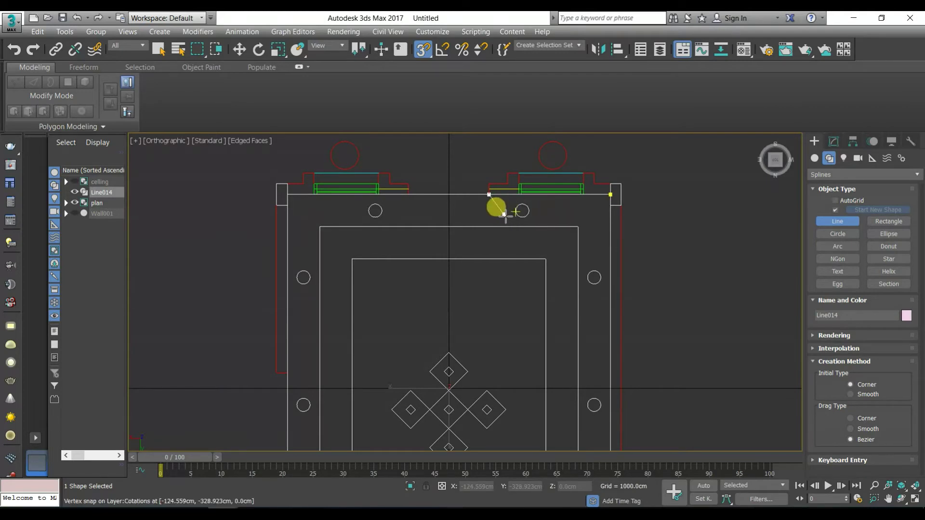
key("ctrl+z")
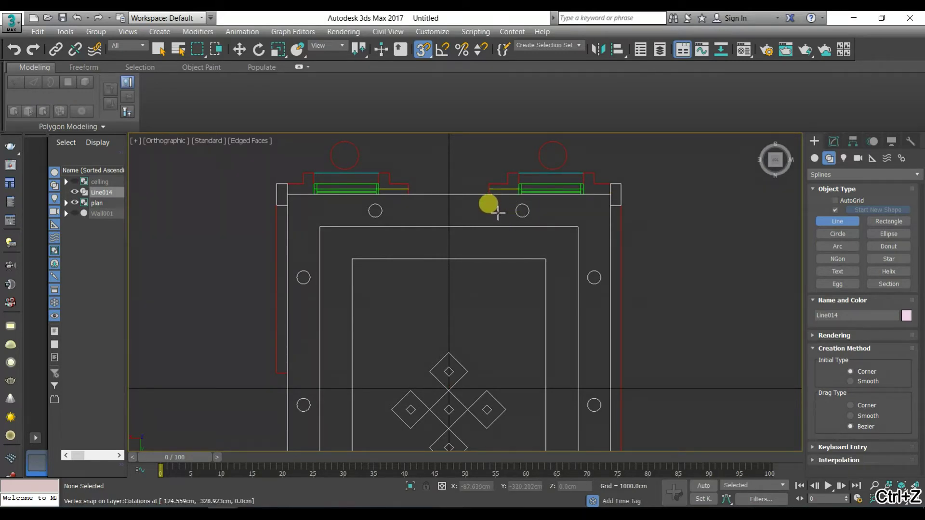
Draw a line along the inner wall outline from the front door opening around three room corners to the near edge of the side door opening.
left_click(489, 195)
scroll(608, 195, "down", 5)
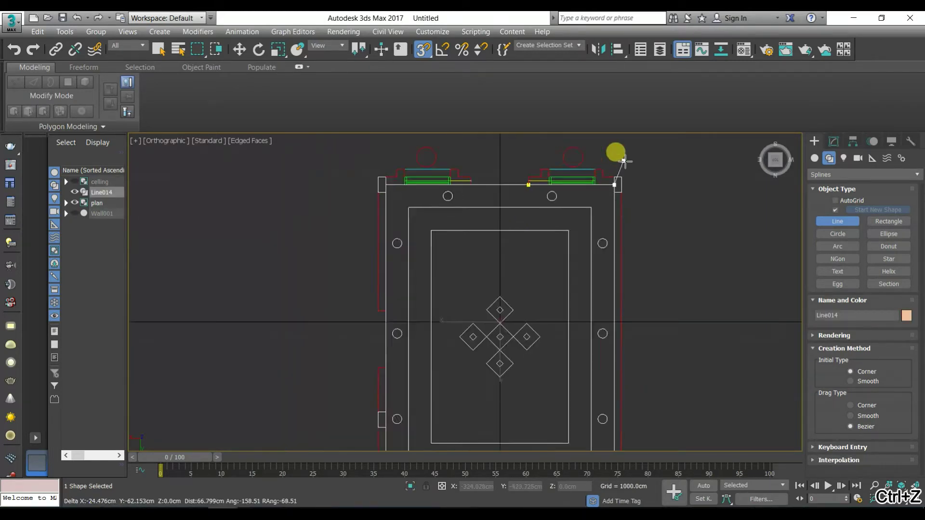
scroll(616, 313, "up", 5)
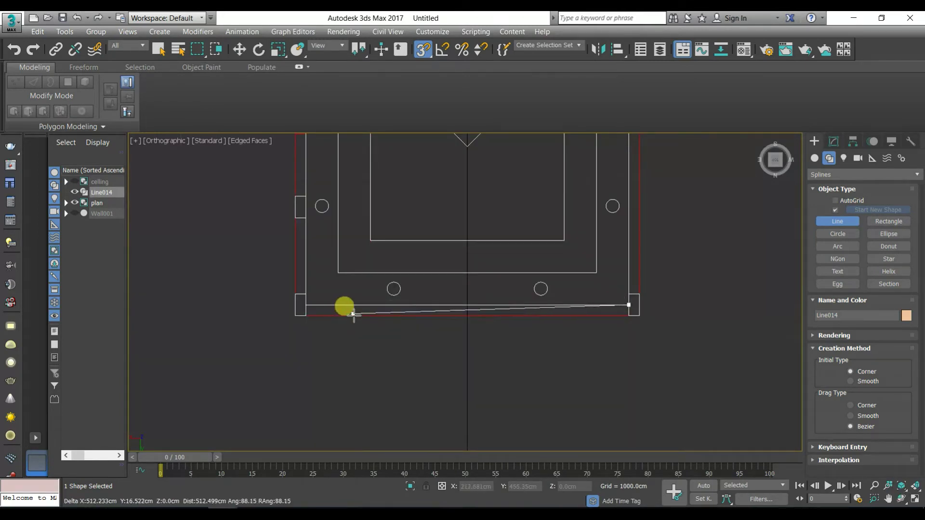
left_click(306, 304)
middle_click_drag(361, 212, 411, 368)
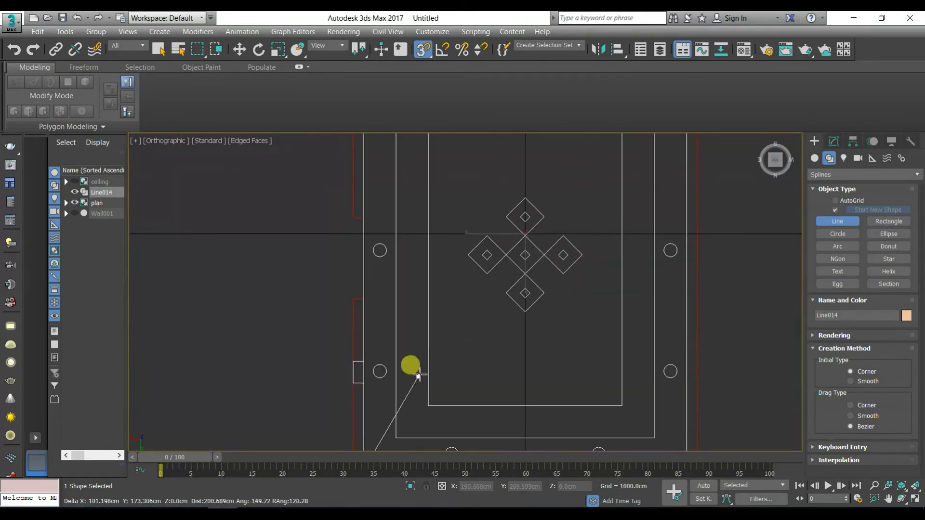
left_click(363, 299)
right_click(678, 227)
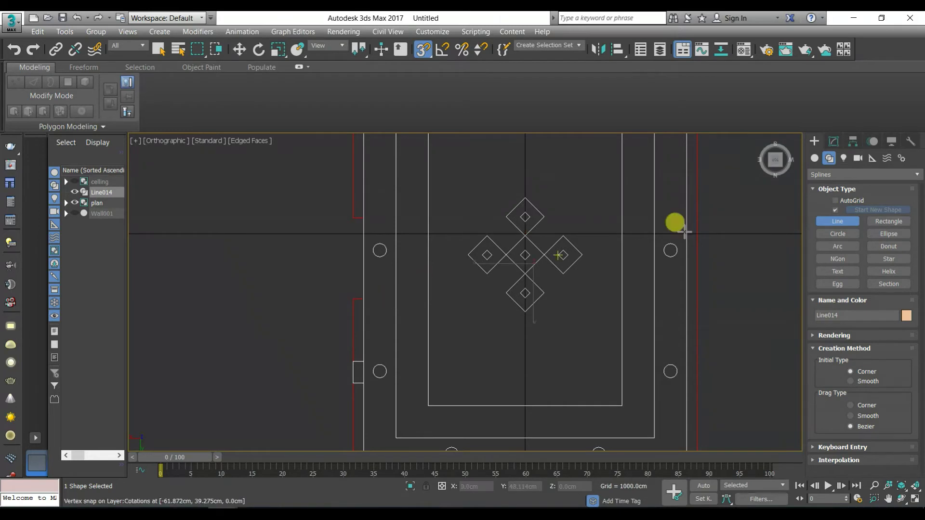
Add a segment to the same line from the side opening's far edge around the remaining corner to the front door opening's other edge.
left_click(833, 141)
left_click(835, 330)
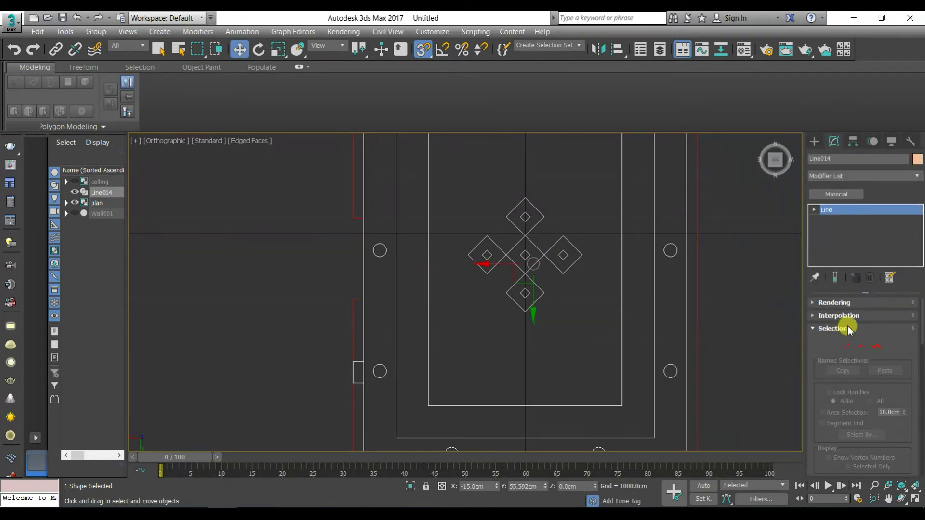
scroll(829, 376, "down", 5)
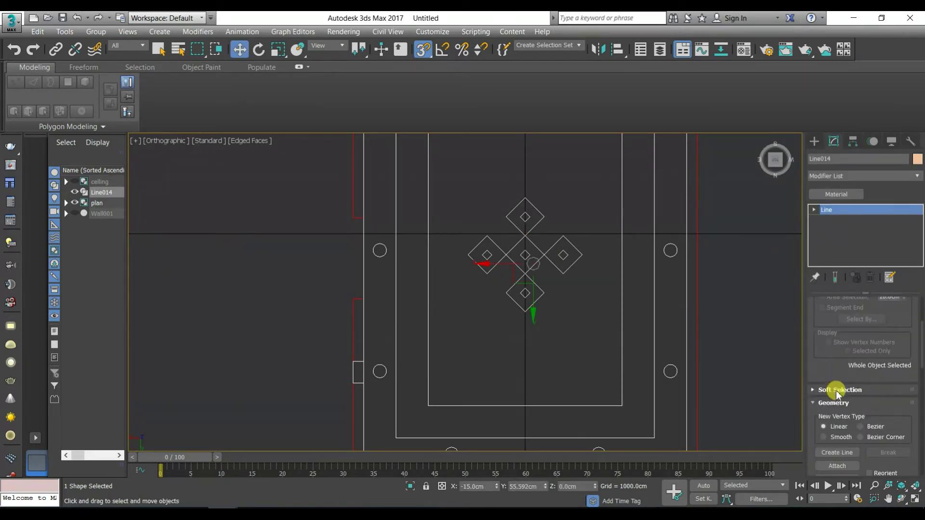
left_click(841, 454)
left_click(364, 220)
mouse_move(371, 192)
middle_mouse_down()
mouse_move(309, 362)
mouse_move(312, 378)
middle_mouse_up()
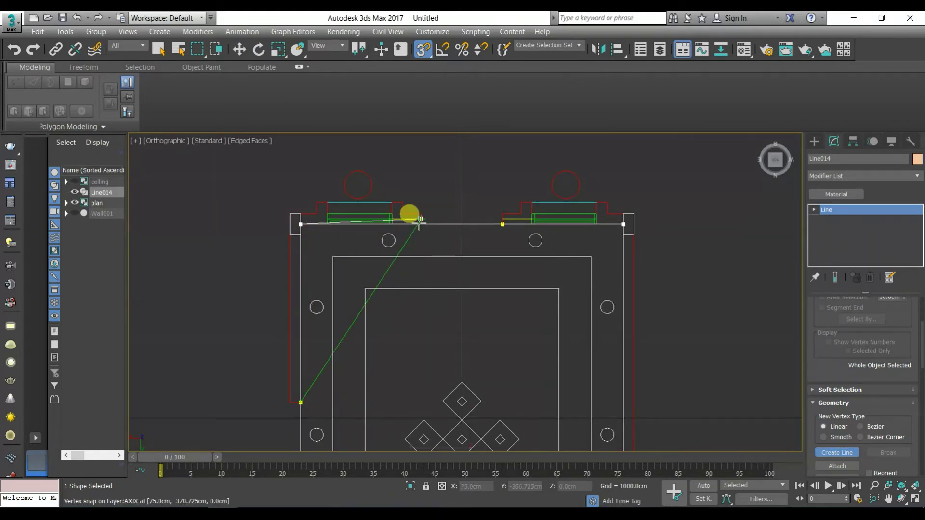
right_click(453, 205)
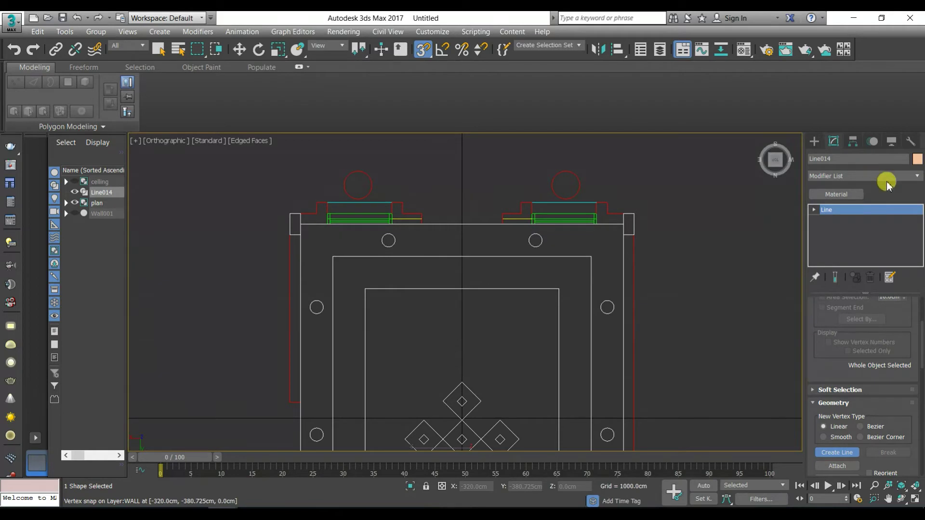
Apply a Sweep modifier to the inner wall outline and set its built-in section to Bar.
left_click(901, 180)
type("sweep")
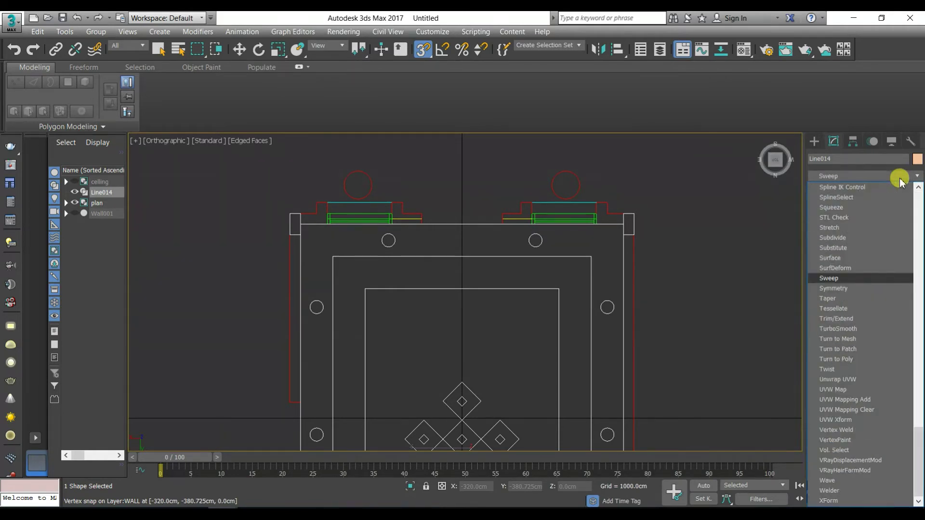
key("Return")
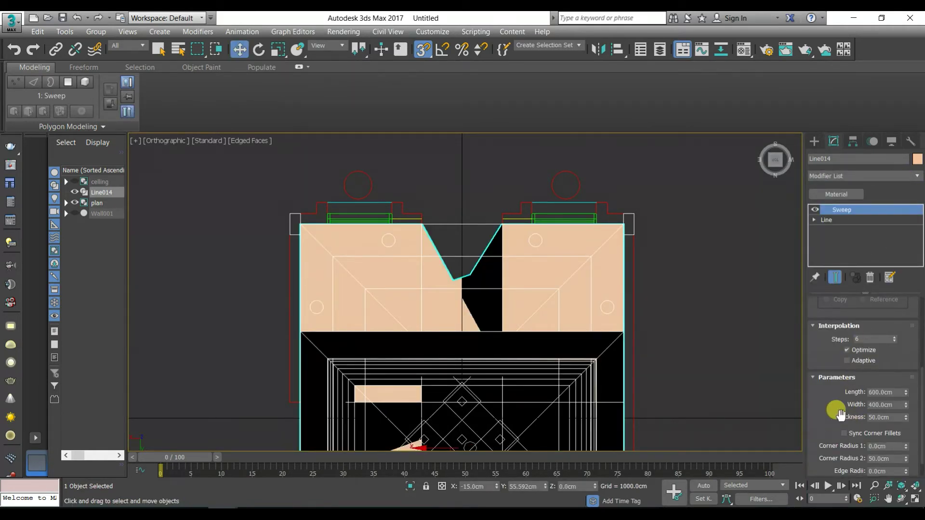
left_click_drag(839, 413, 847, 380)
left_click_drag(856, 270, 840, 423)
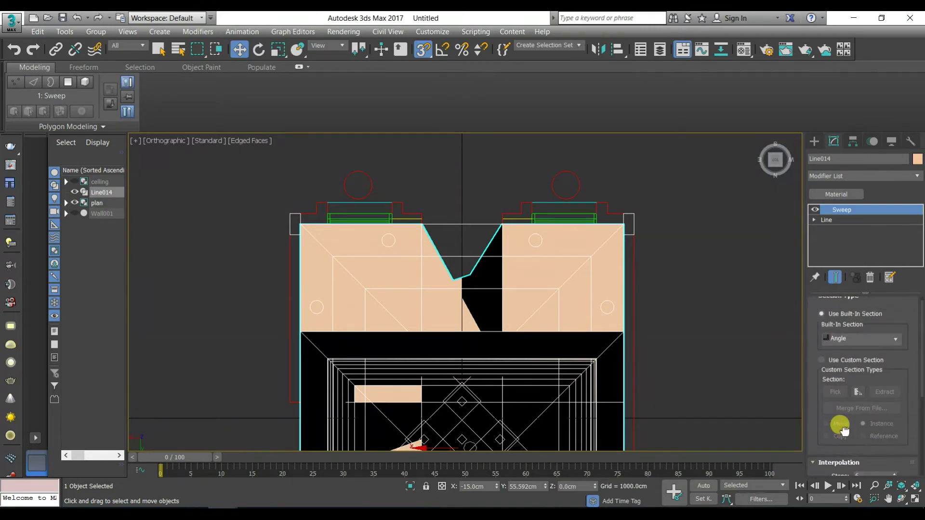
left_click(860, 340)
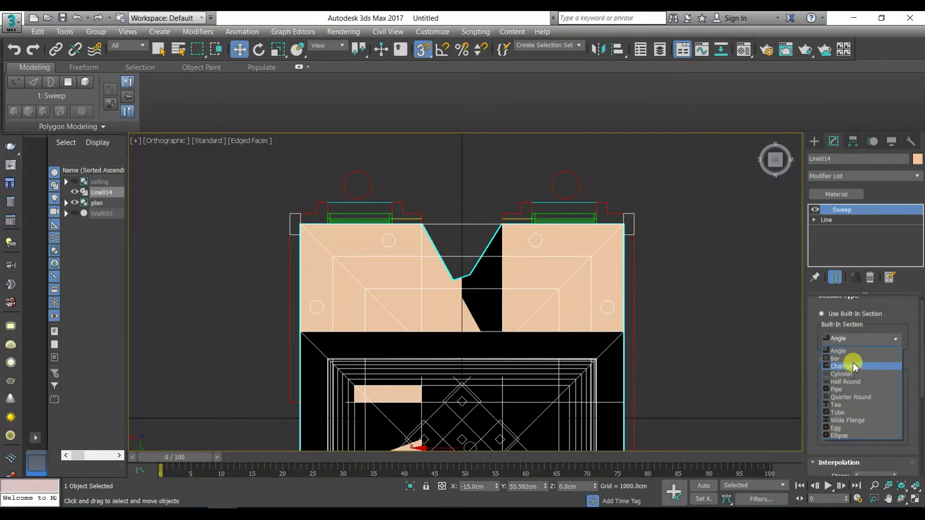
left_click(847, 362)
Set the swept bar section to 4 cm length and 10 cm width, and check its profile at the door opening.
left_click_drag(922, 343, 918, 427)
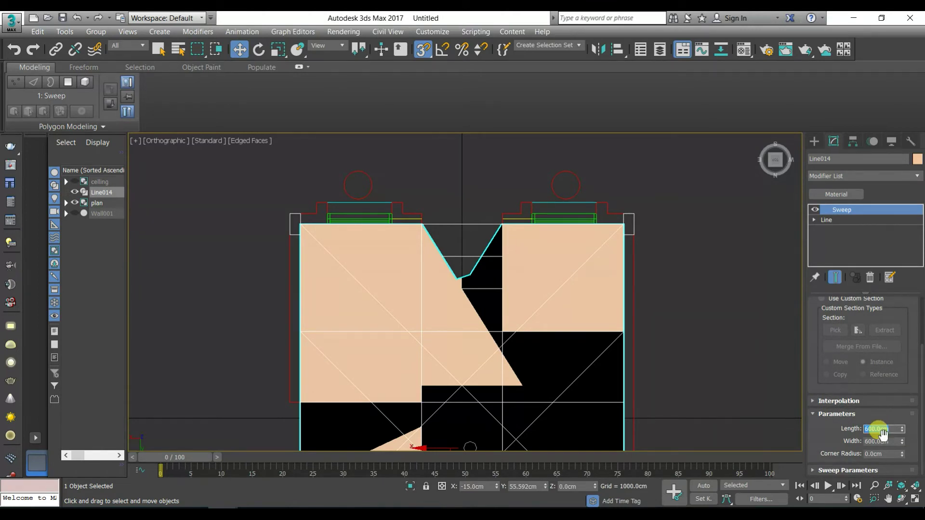
left_click(879, 442)
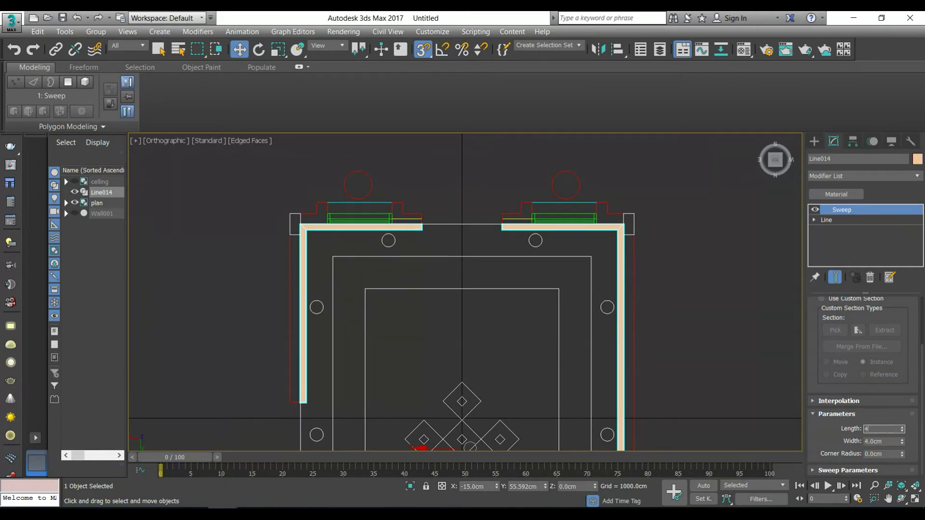
left_click(880, 442)
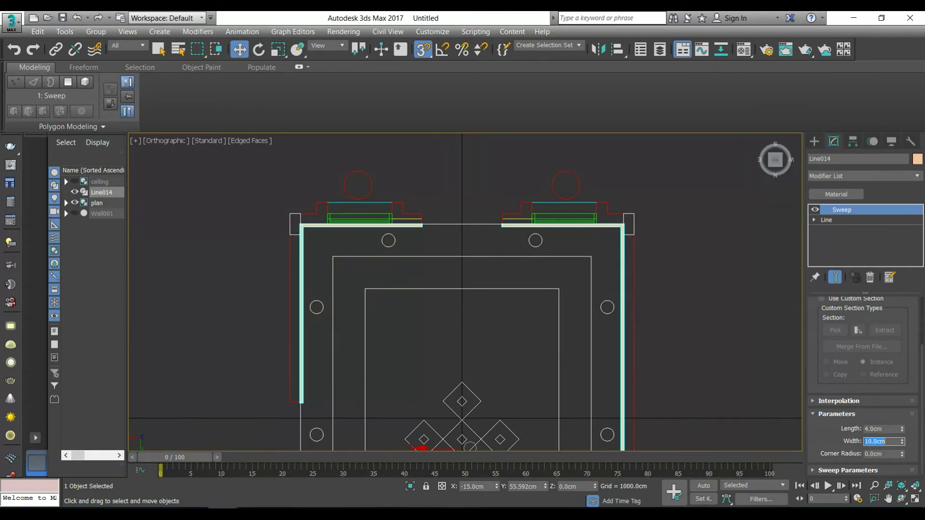
scroll(684, 384, "down", 2)
middle_click_drag(659, 407, 640, 363, "alt")
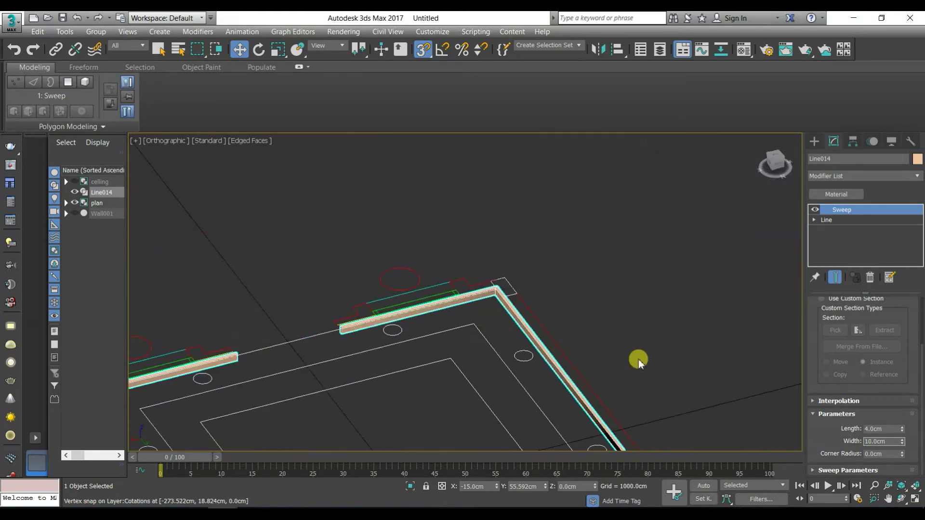
scroll(366, 339, "up", 2)
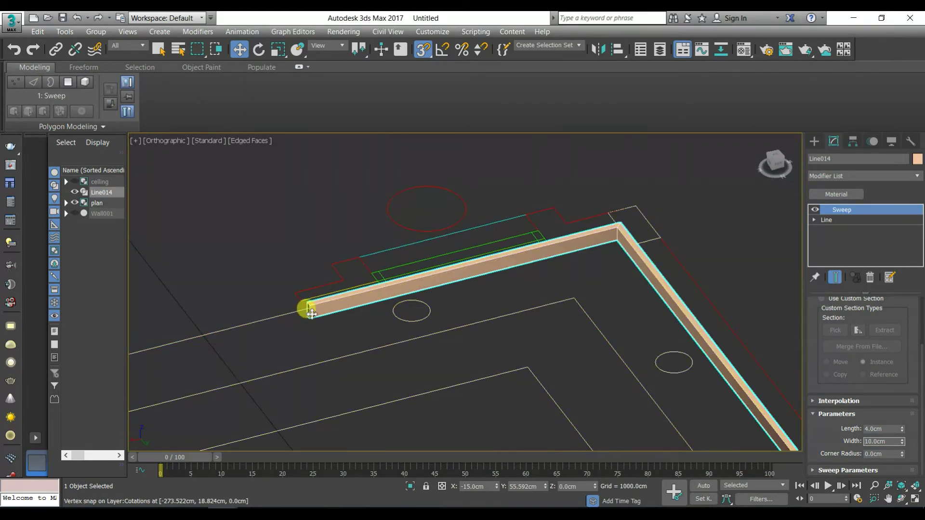
scroll(328, 328, "up", 3)
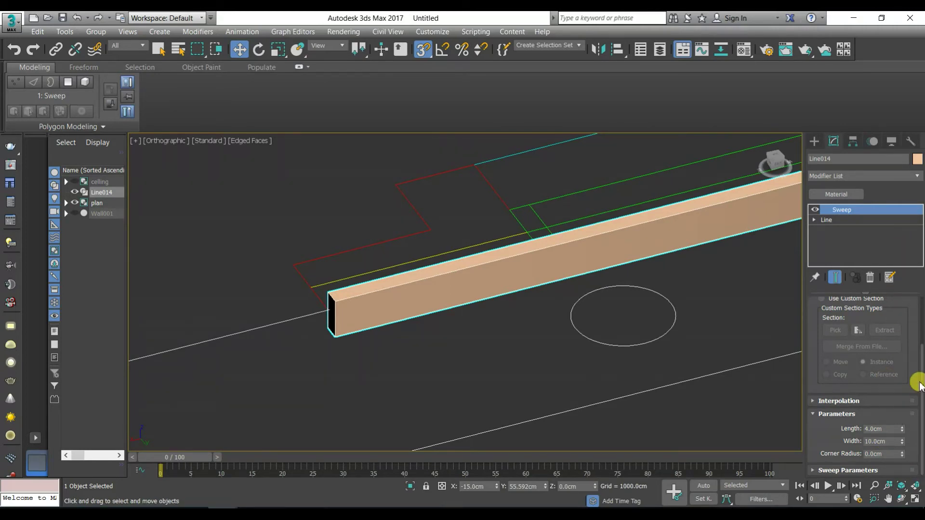
Set the sweep's pivot alignment to the lower-left point so the skirting sits on the floor inside the wall.
left_click(848, 470)
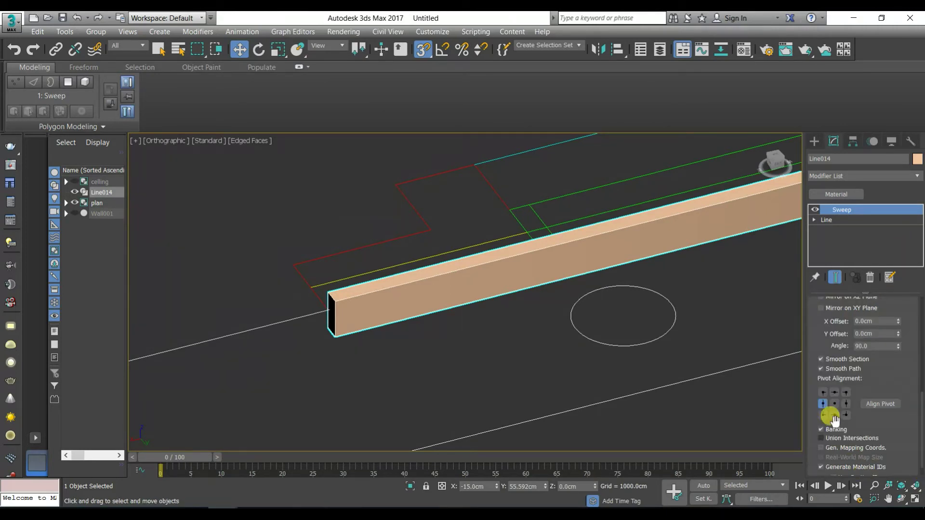
left_click(823, 414)
scroll(626, 332, "down", 5)
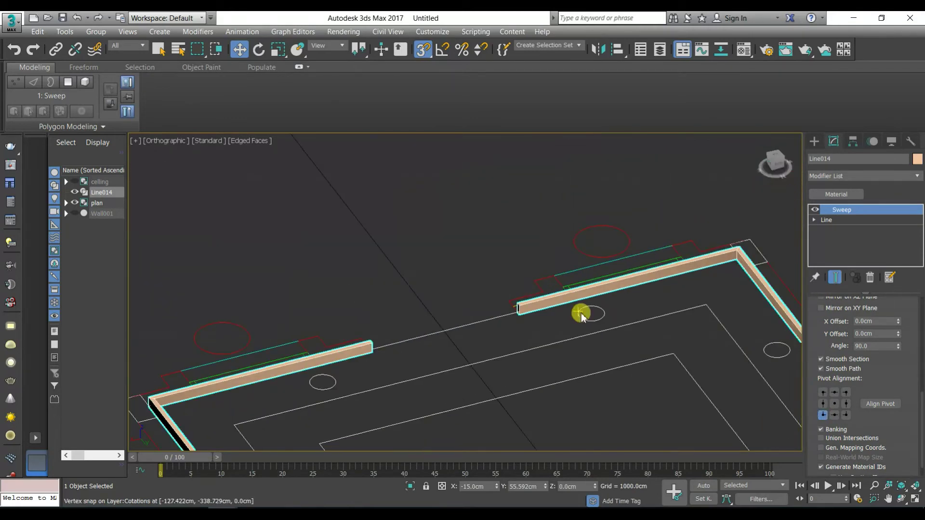
Hide the swept skirting and show the plan in the Top view.
right_click(470, 221)
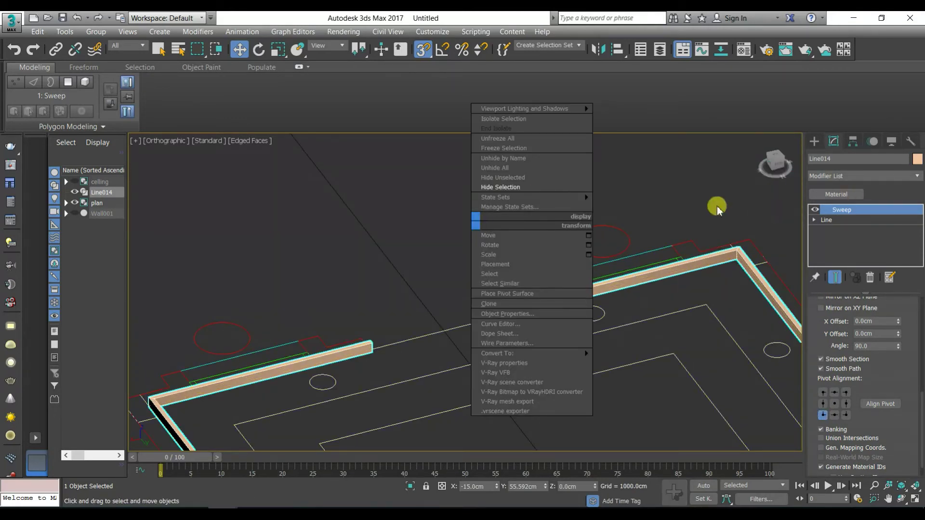
left_click(517, 186)
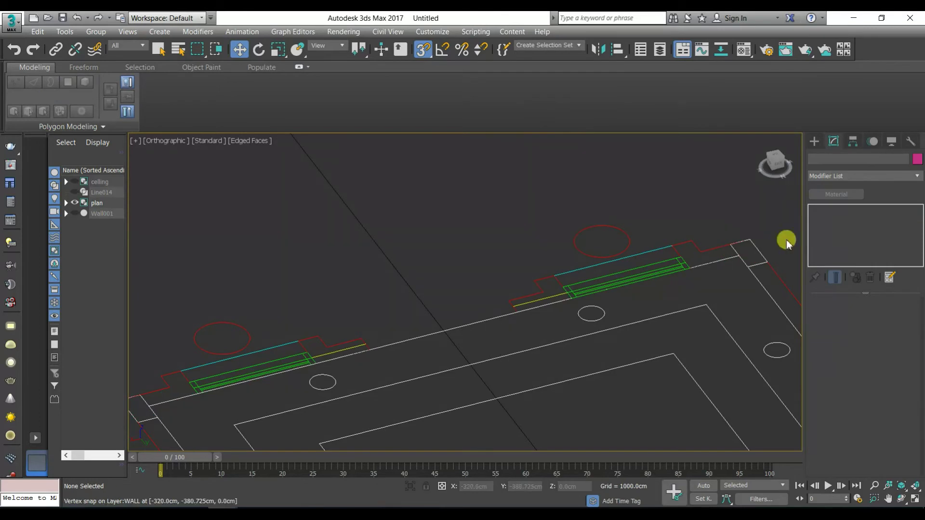
key("t")
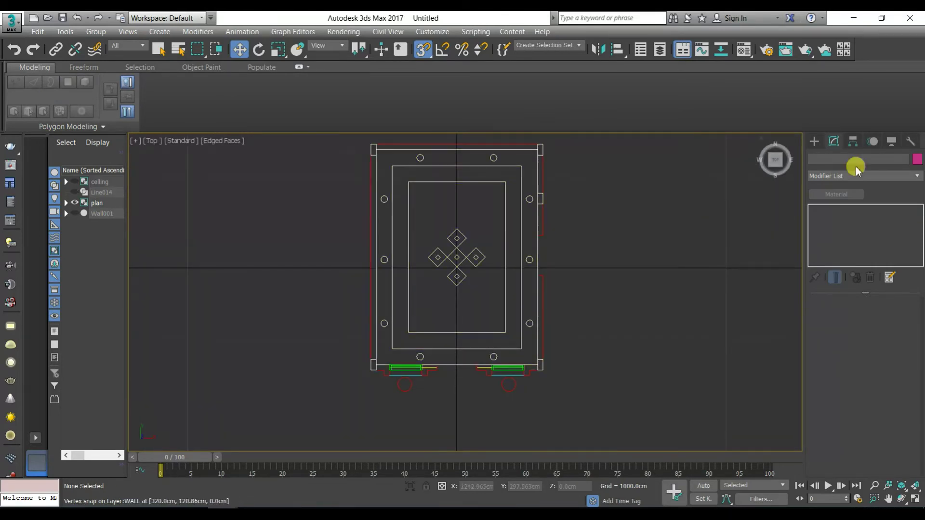
Create a standard primitive Plane of 800 by 600 cm across the room's inner outline as the floor.
left_click(815, 142)
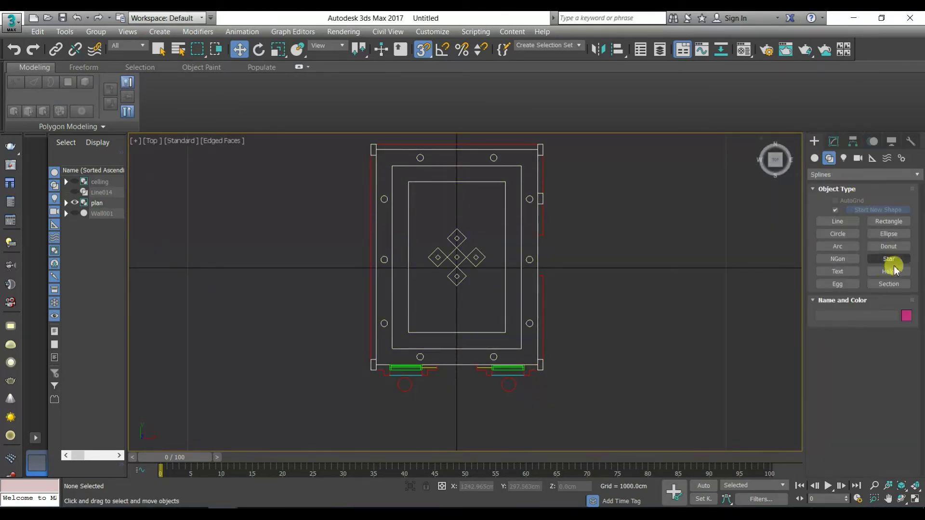
left_click(814, 159)
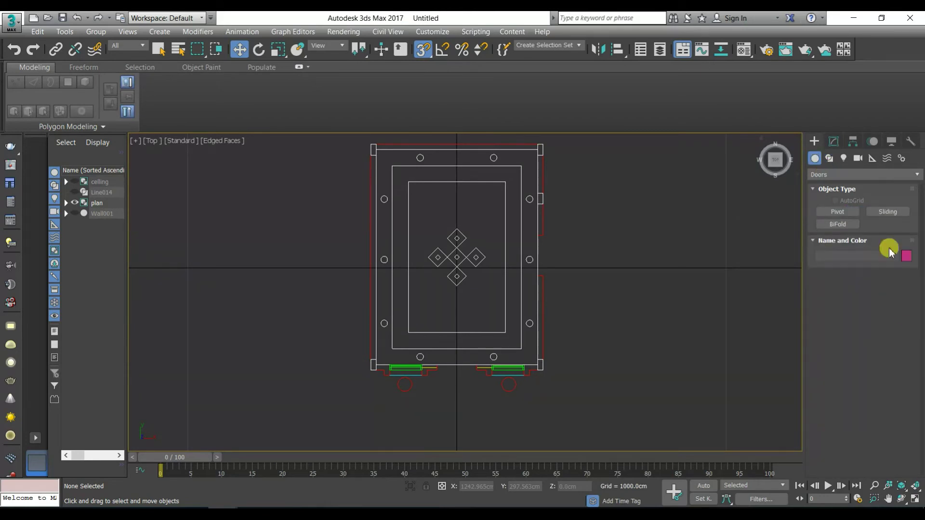
left_click(822, 174)
left_click(829, 186)
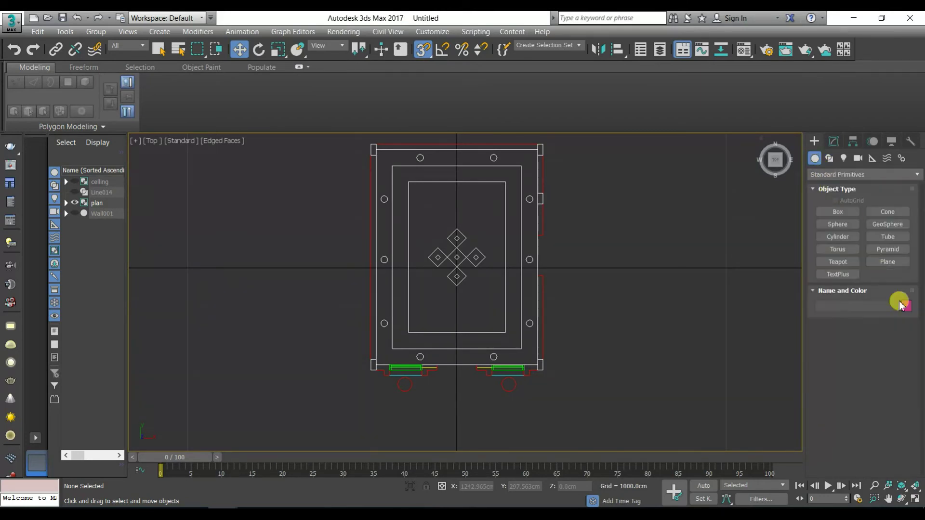
left_click(884, 263)
left_click_drag(528, 144, 372, 355)
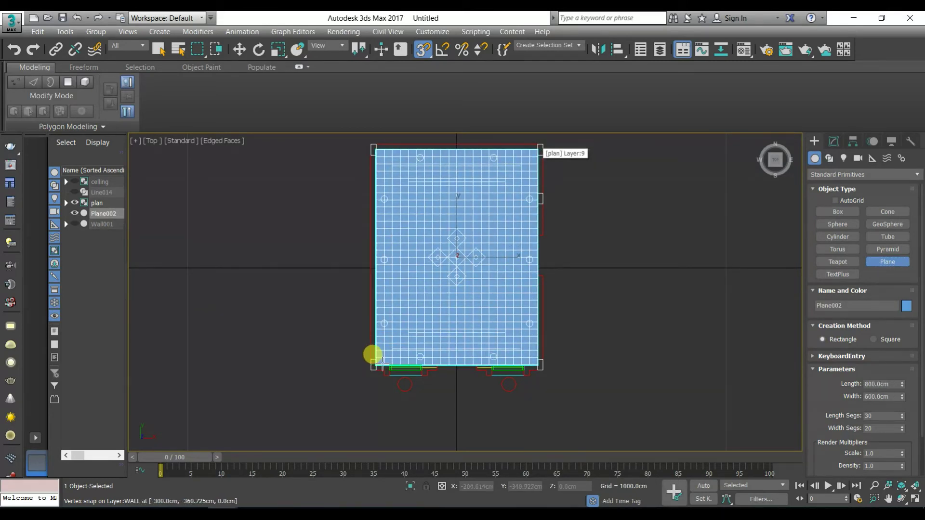
Set the floor plane's length and width segments to 1 each.
left_click(863, 417)
type("1")
key("Tab")
type("1")
key("Return")
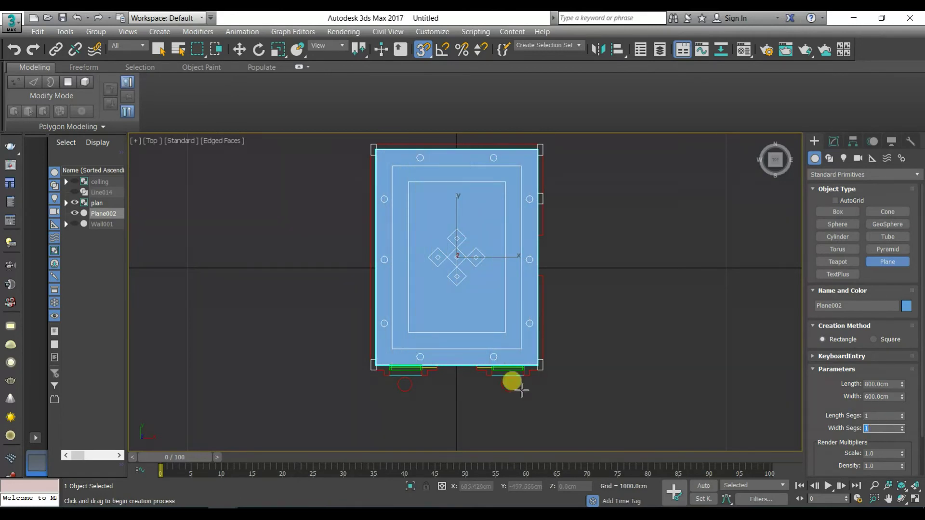
Finish plane creation, unhide all objects in the scene and clear the selection.
middle_click_drag(501, 349, 551, 262, "alt")
right_click(547, 164)
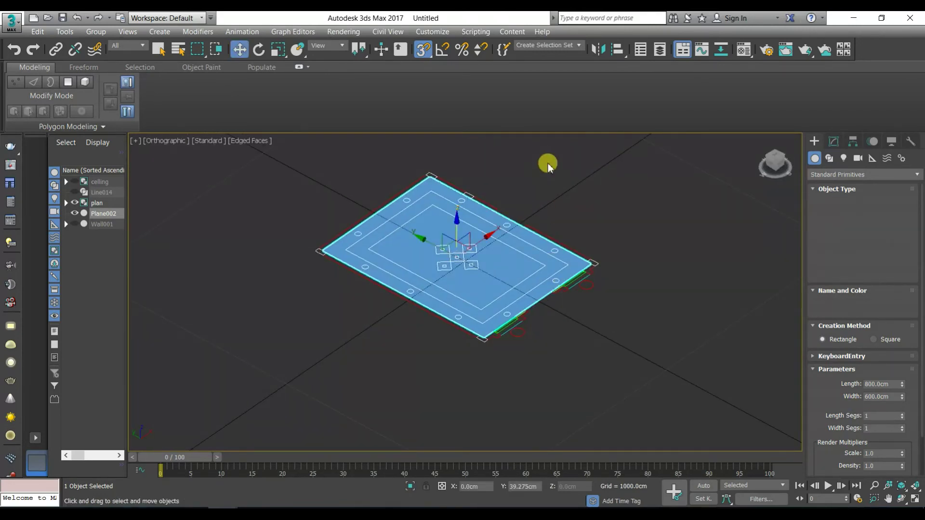
right_click(542, 168)
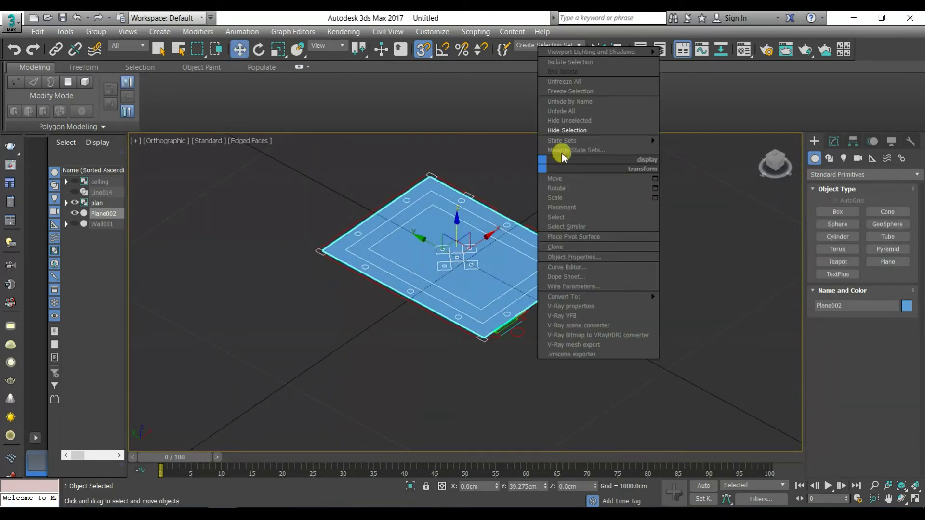
left_click(586, 112)
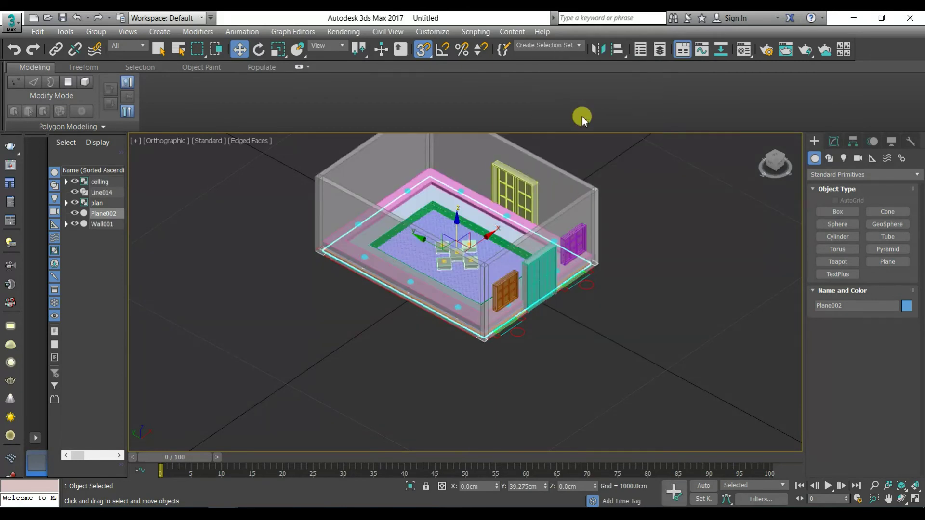
scroll(600, 392, "down", 10)
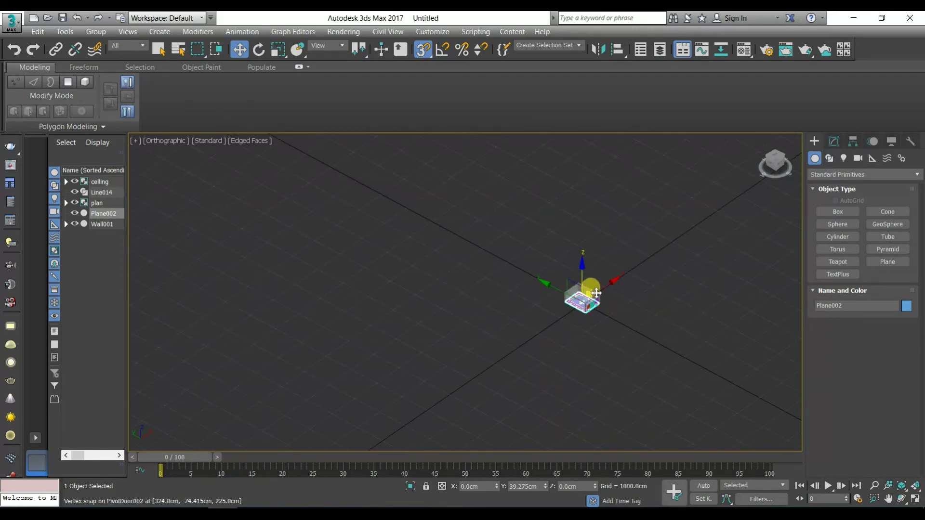
scroll(615, 273, "up", 5)
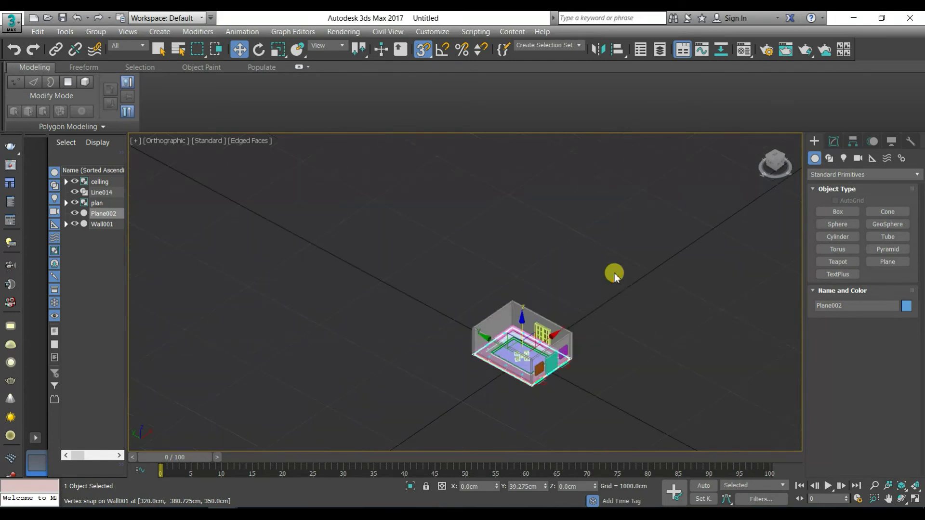
left_click(638, 297)
scroll(538, 361, "up", 5)
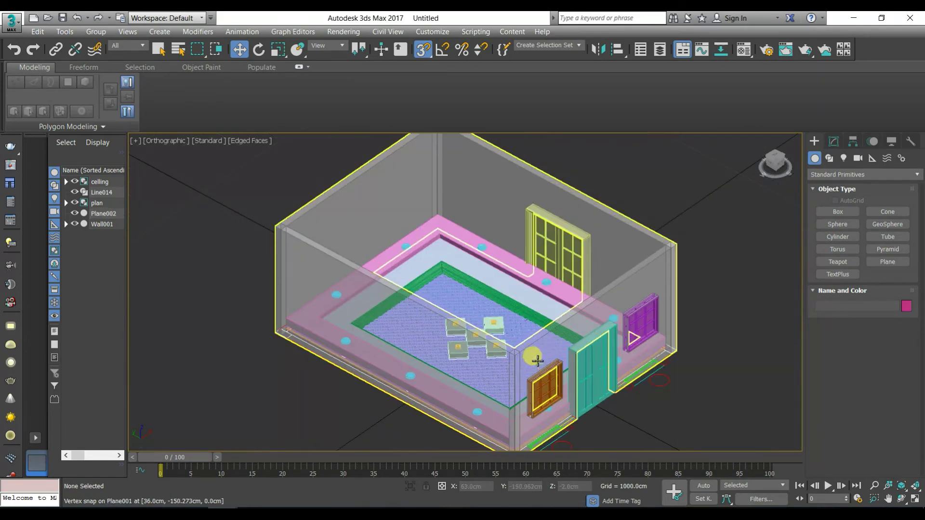
Select the ceiling group and move it straight up along Z until it is clear above the room.
left_click(512, 306)
scroll(509, 315, "down", 2)
left_click_drag(509, 315, 529, 100)
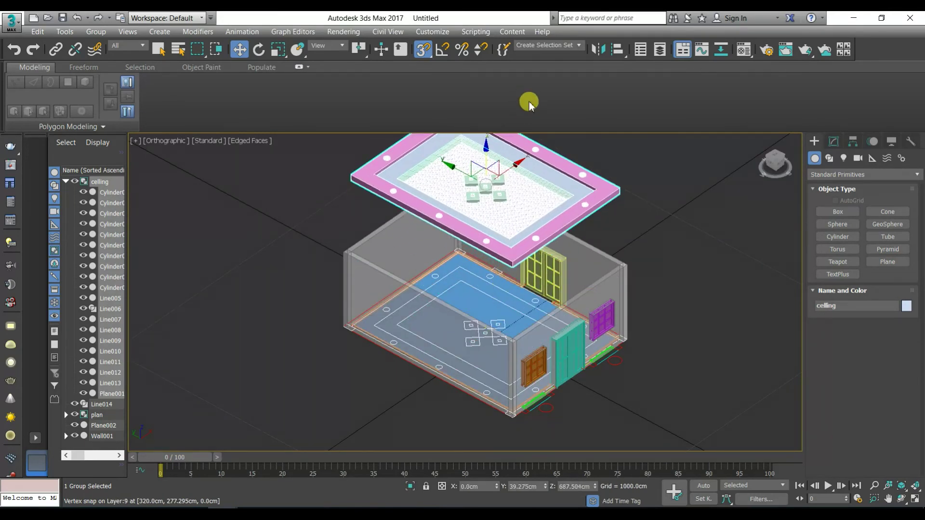
Turn on angle snap and rotate the ceiling group 180 degrees about the Y axis to flip it over.
key("r")
key("e")
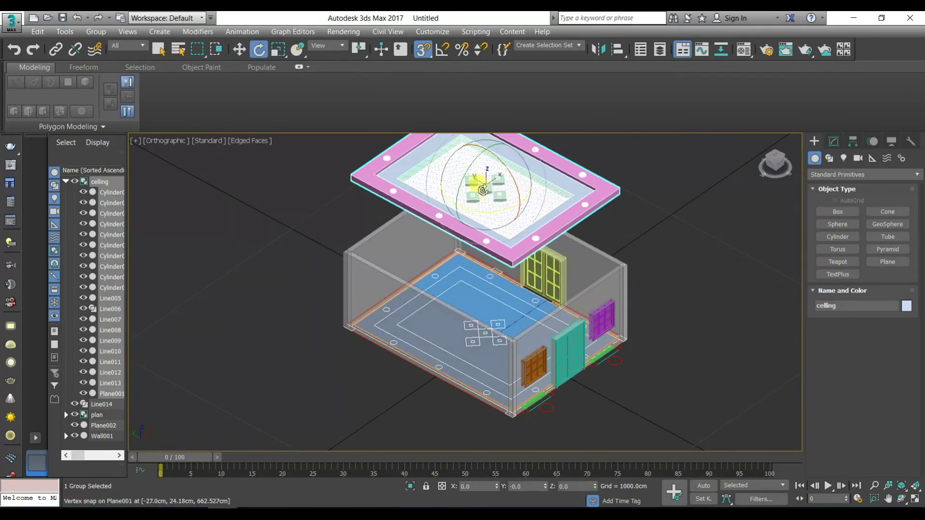
left_click(480, 49)
left_click(442, 49)
left_click_drag(474, 159, 437, 245)
scroll(427, 228, "down", 4)
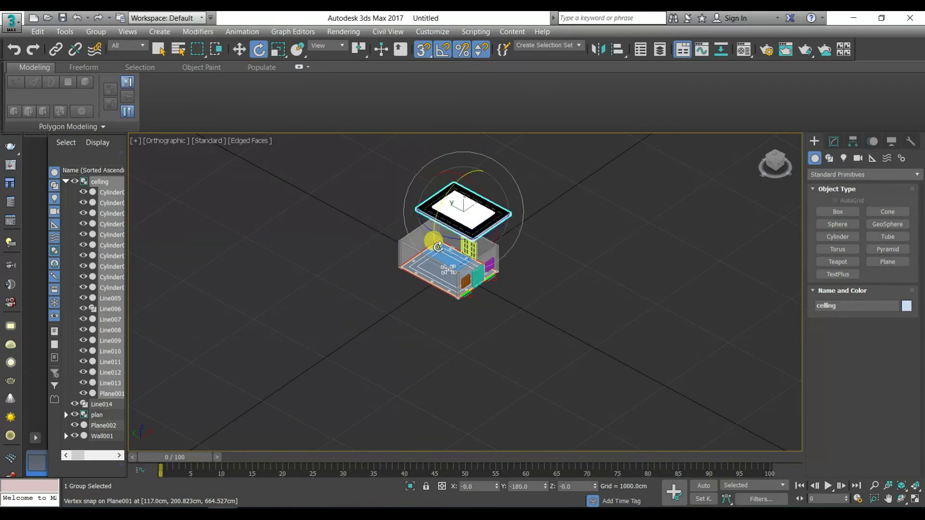
Move the flipped ceiling group along X in the Top view until it lines up over the room.
key("w")
scroll(459, 260, "up", 4)
scroll(459, 261, "up", 4)
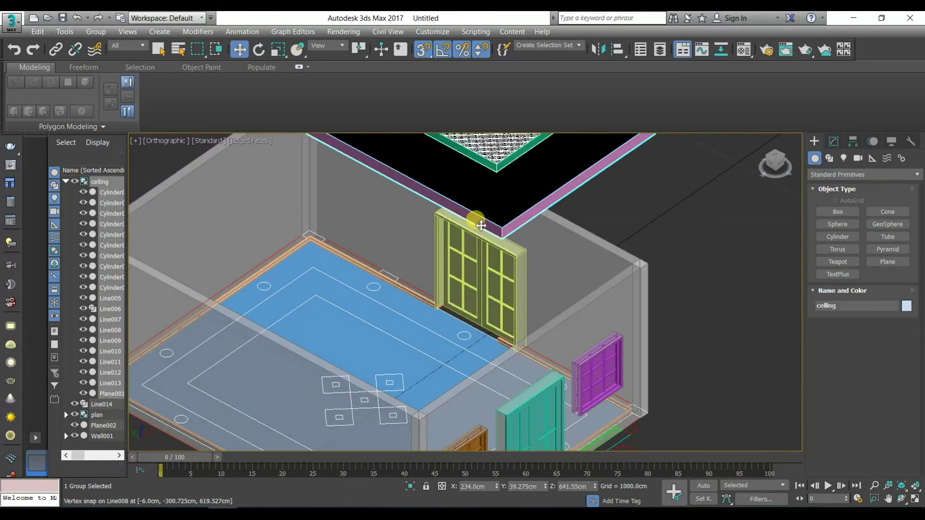
key("t")
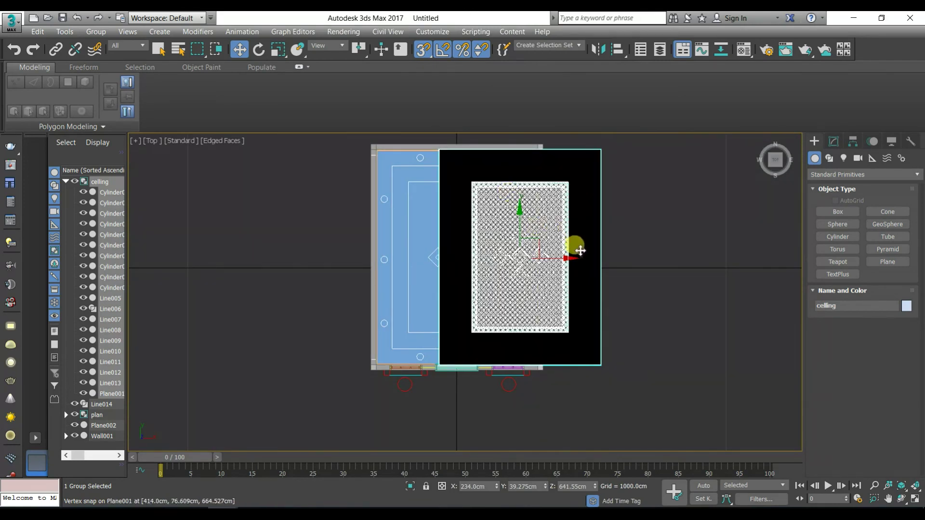
left_click_drag(571, 263, 458, 261)
Lower the ceiling group along Z with vertex snap onto the top of the walls, at about 347 cm.
middle_click_drag(409, 334, 513, 255, "alt")
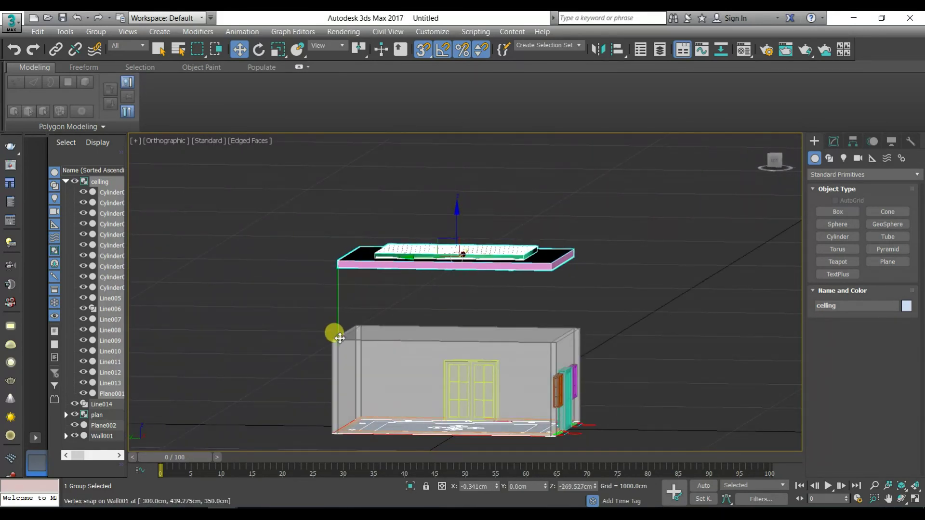
key("ctrl+z")
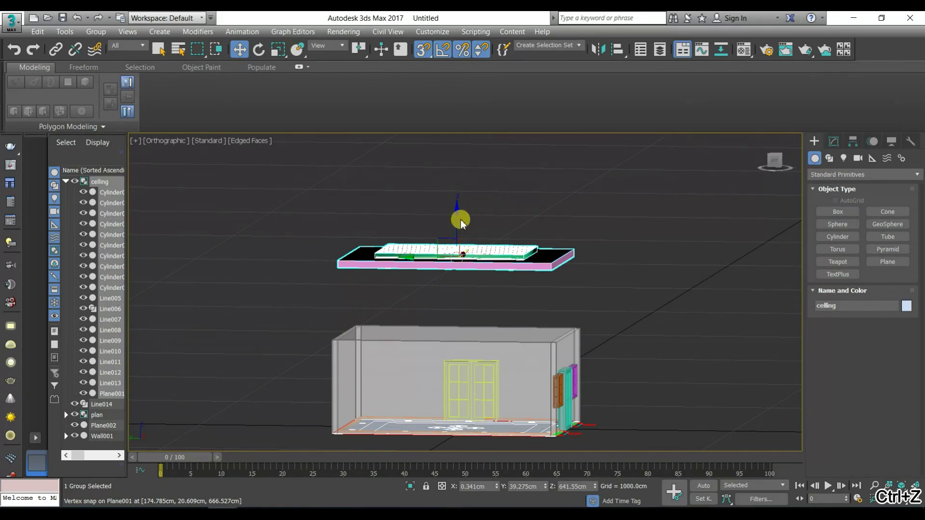
left_click_drag(458, 212, 458, 183)
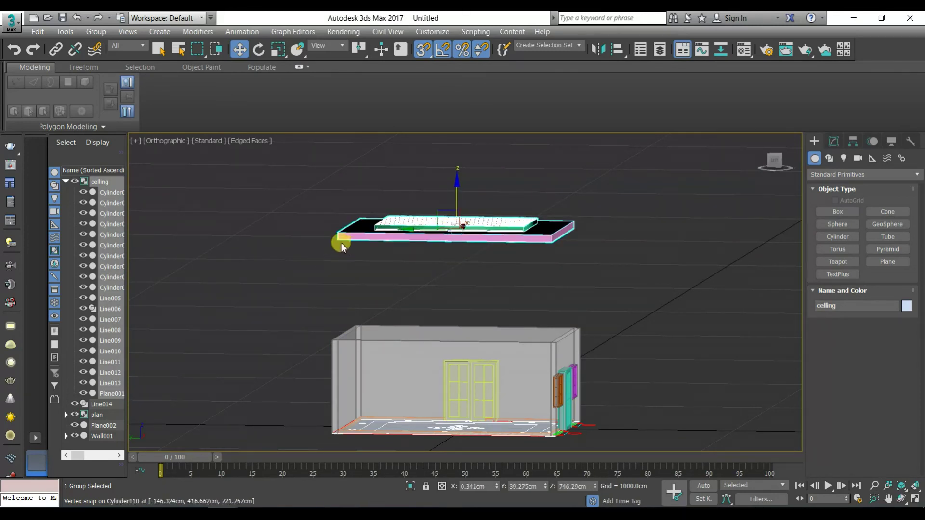
left_click_drag(339, 240, 428, 352)
middle_click_drag(428, 352, 497, 355, "alt")
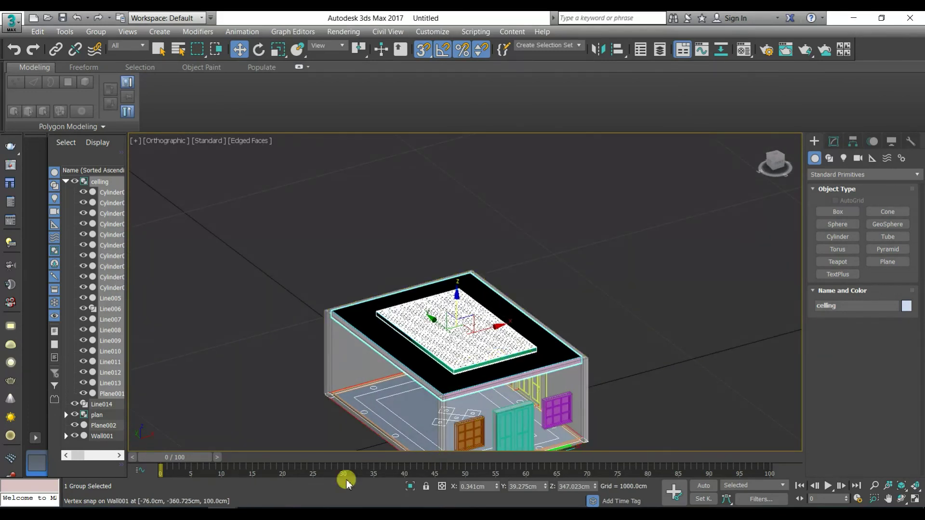